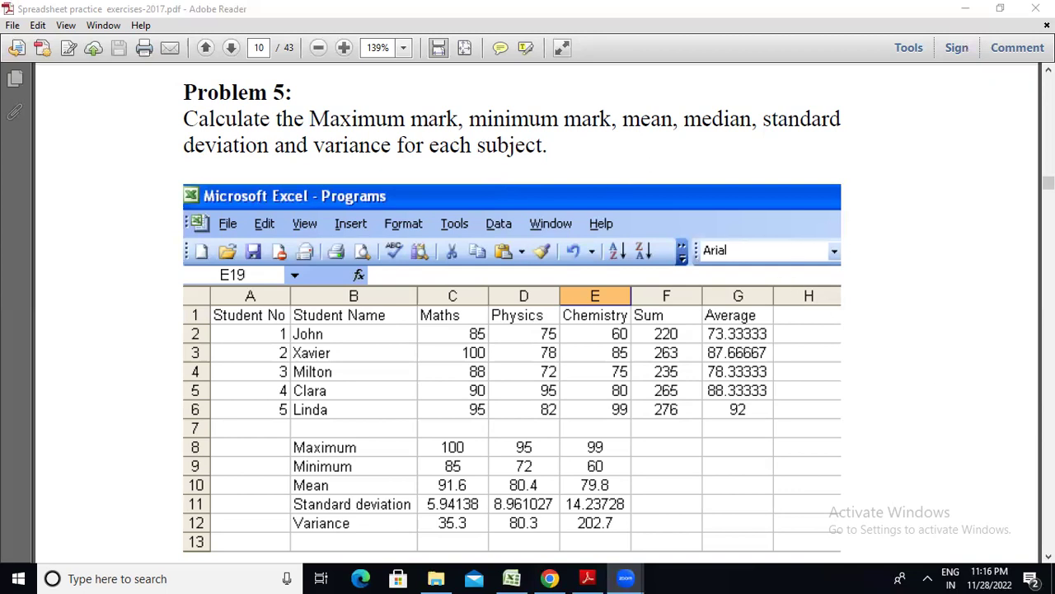
# Enter the headings 'Student no.' and 'Student Name' in A1 and B1.
pyautogui.scroll(-1, 828, 482)
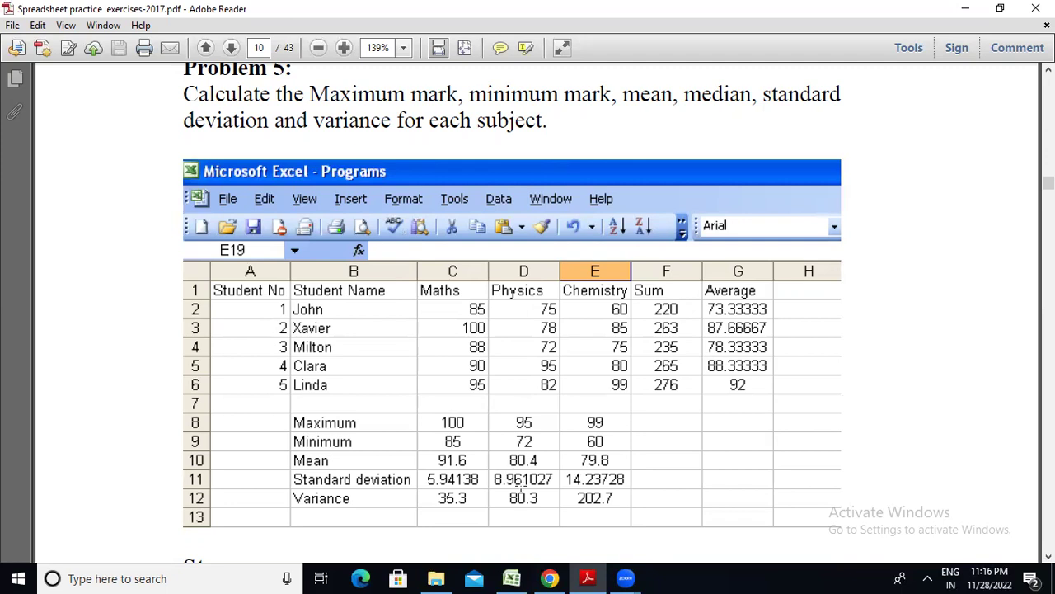
pyautogui.click(511, 577)
pyautogui.click(511, 576)
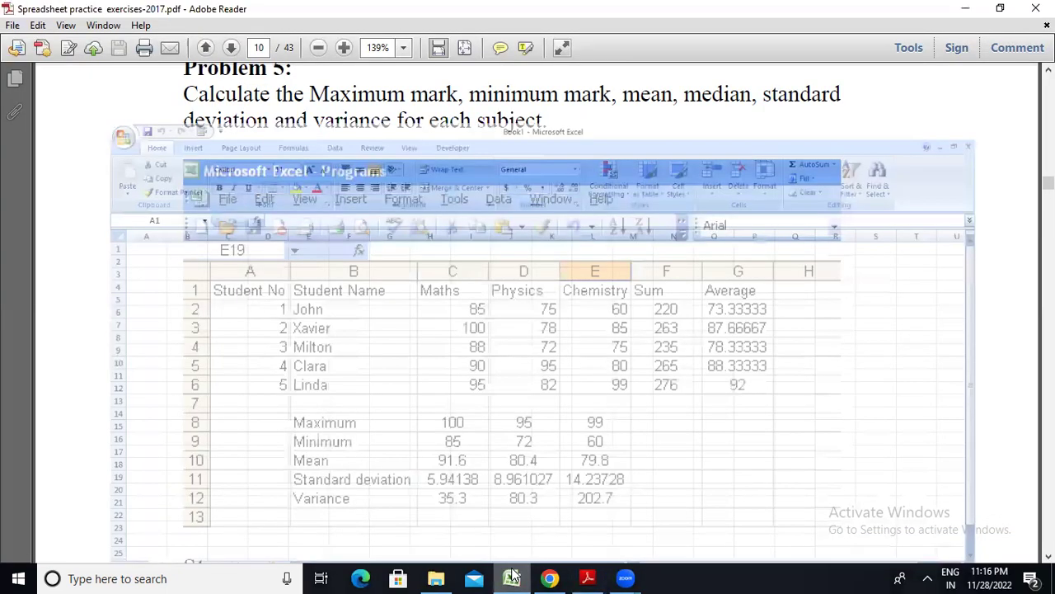
pyautogui.click(512, 576)
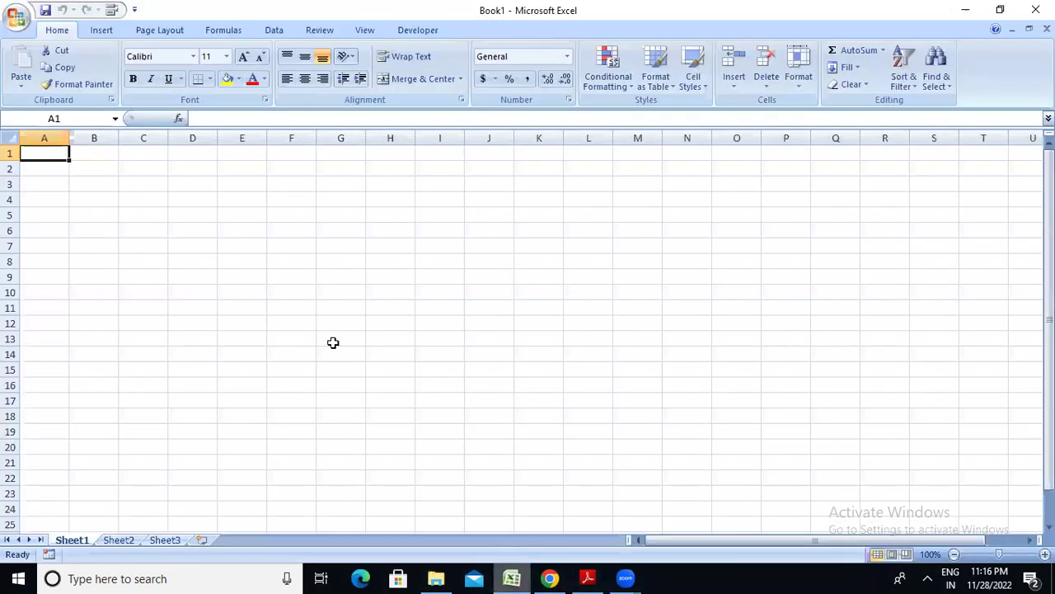
pyautogui.write('St')
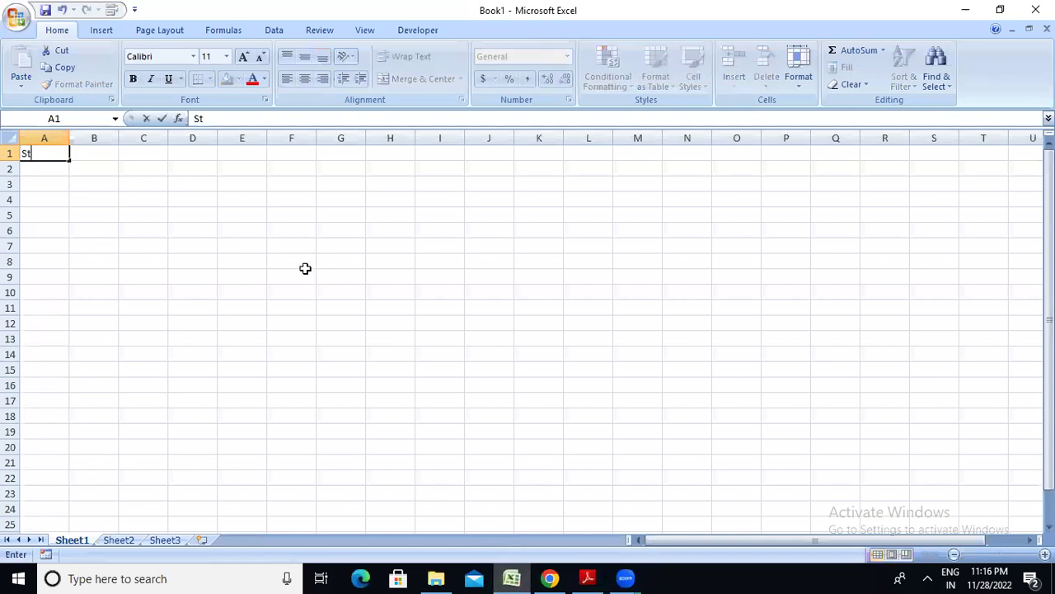
pyautogui.write('udent no.')
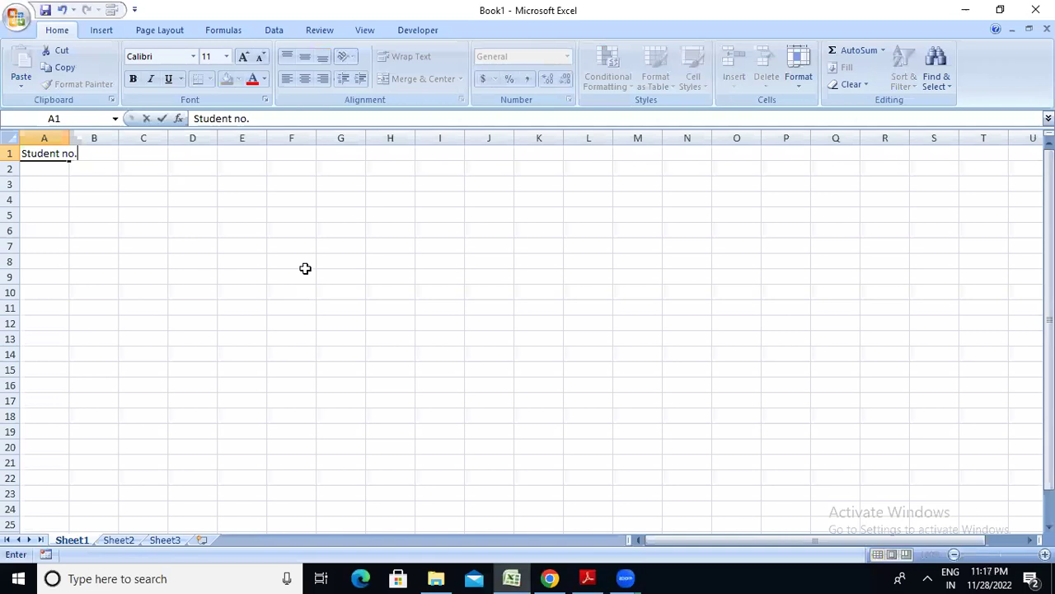
pyautogui.press('Tab')
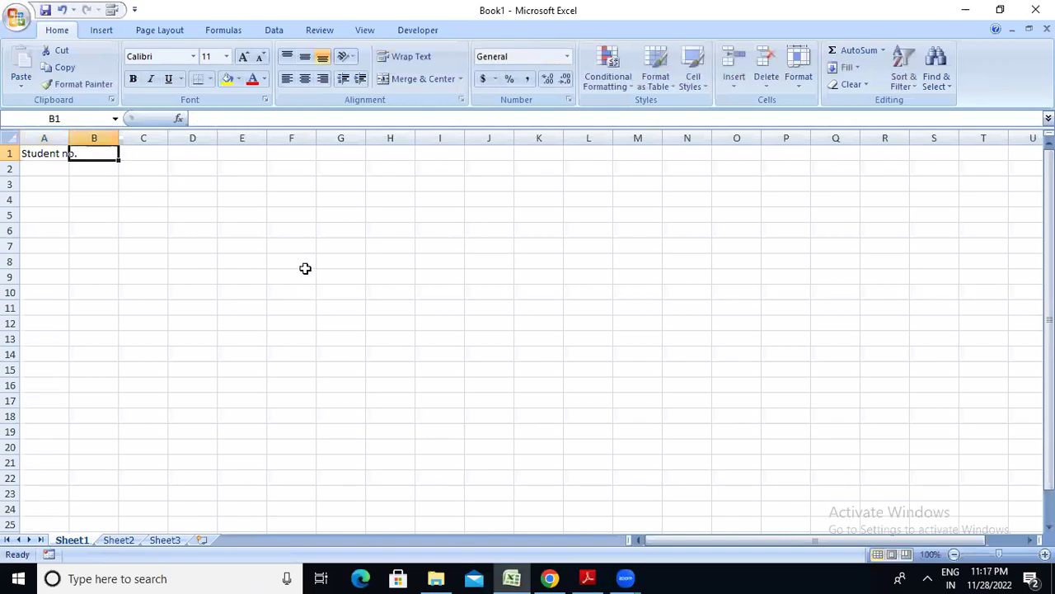
pyautogui.write('Stude')
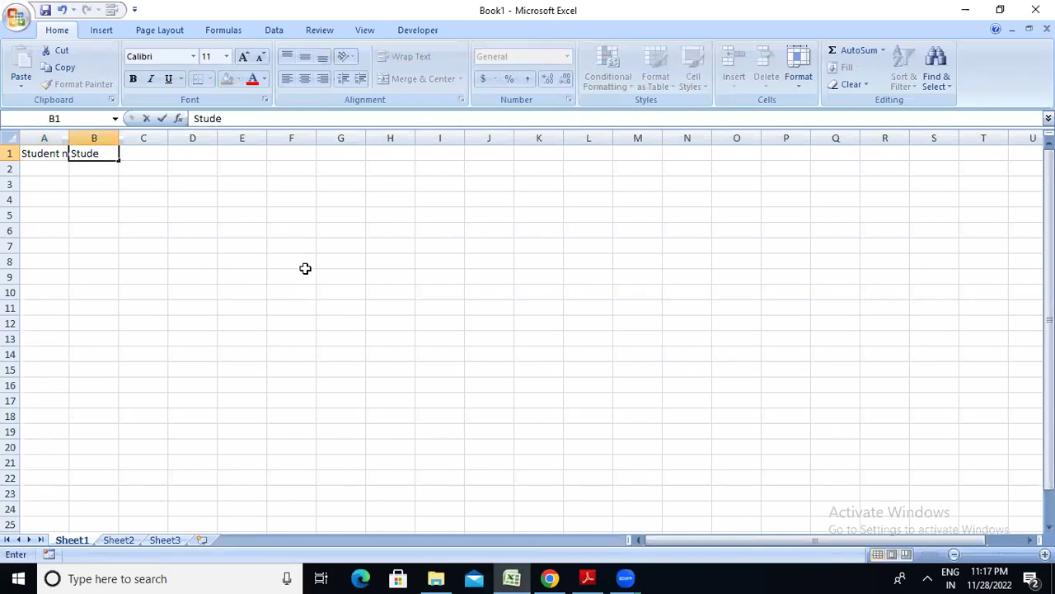
pyautogui.write('nt Name')
pyautogui.press('Tab')
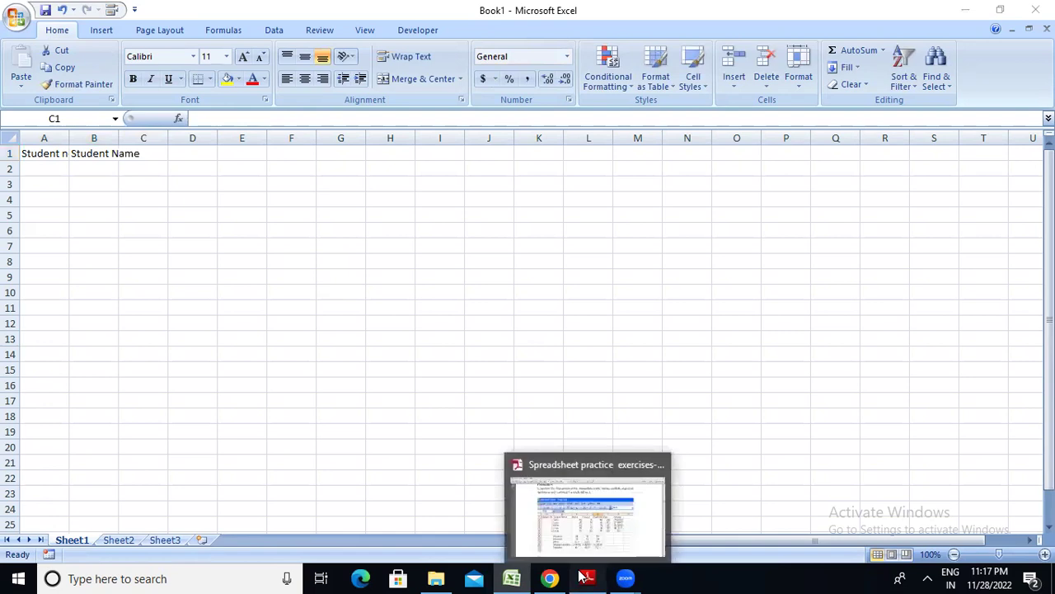
# Add the headings Math, Physics, Chemistry and Sum in C1 through F1.
pyautogui.click(584, 576)
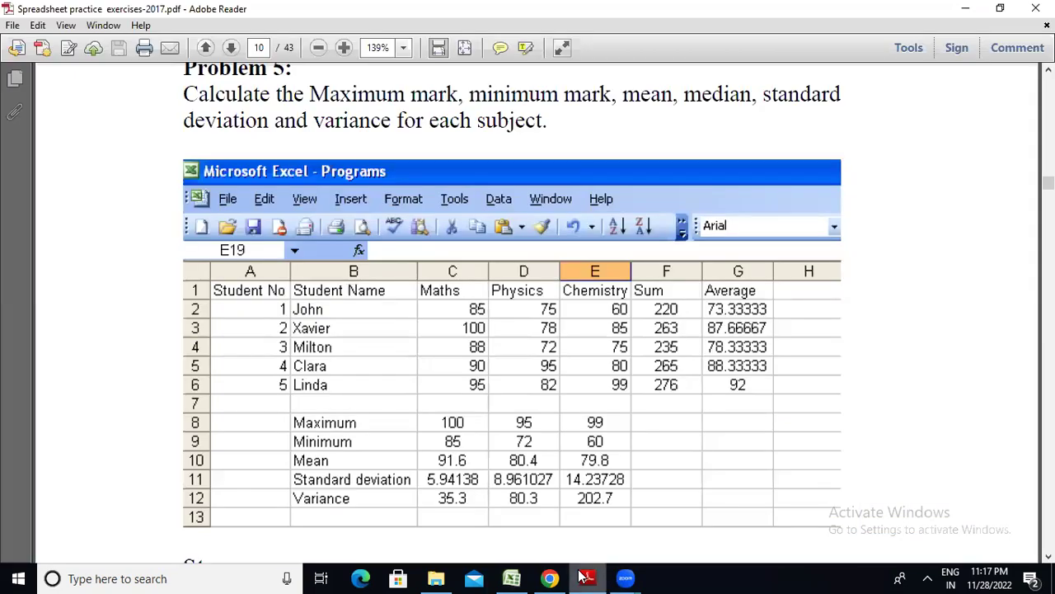
pyautogui.click(585, 576)
pyautogui.write('Math')
pyautogui.press('Tab')
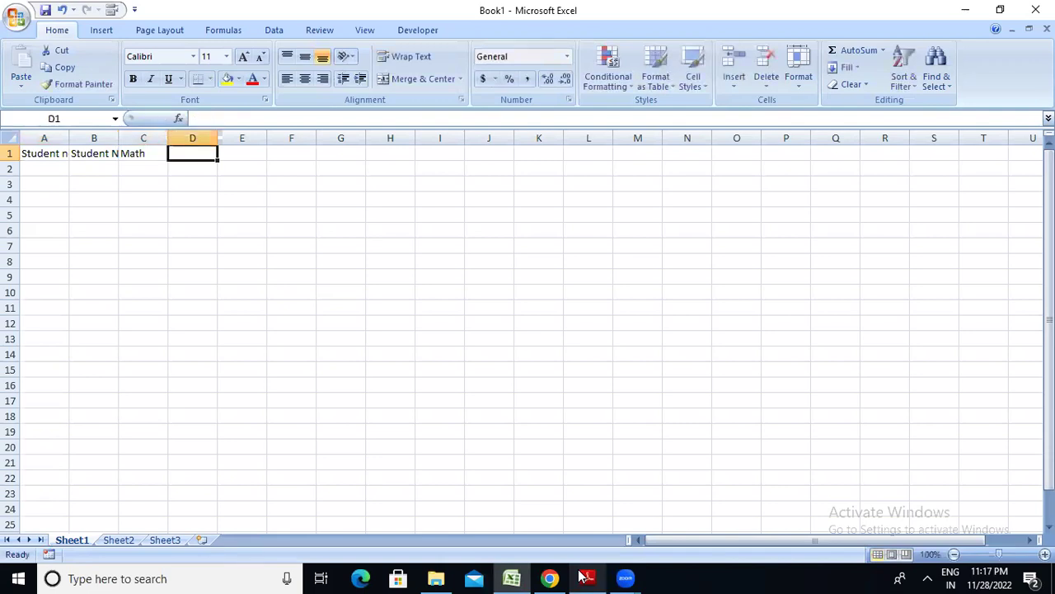
pyautogui.write('Physics')
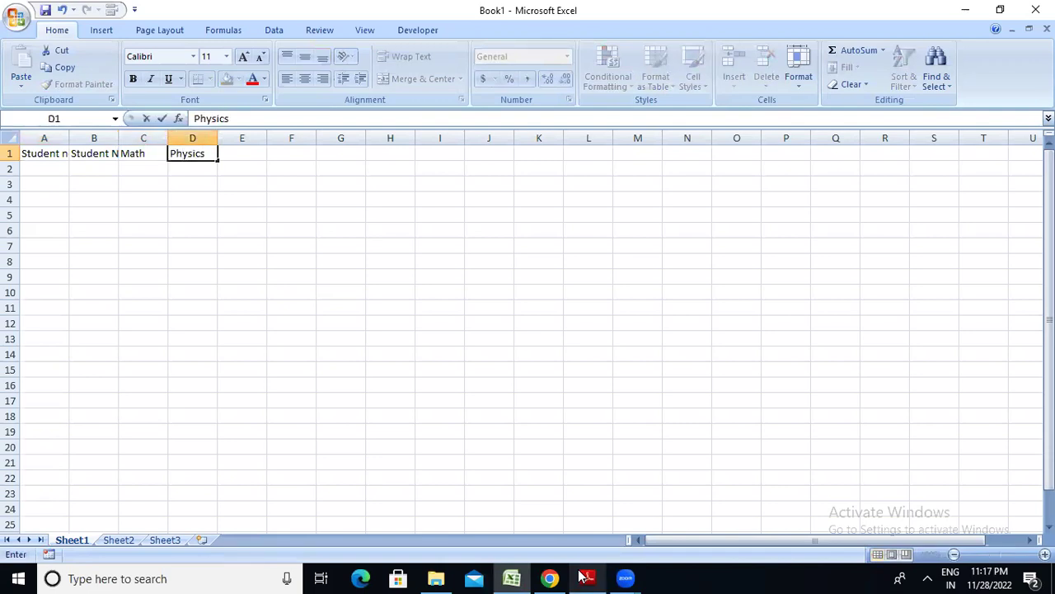
pyautogui.press('Tab')
pyautogui.write('Chemistry')
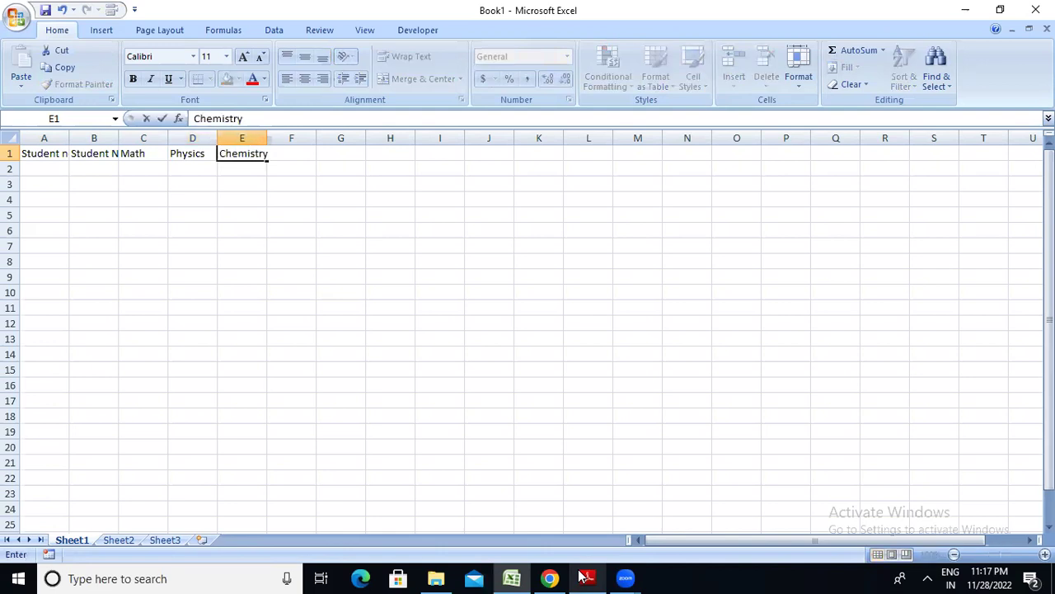
pyautogui.press('Tab')
pyautogui.write('Sum')
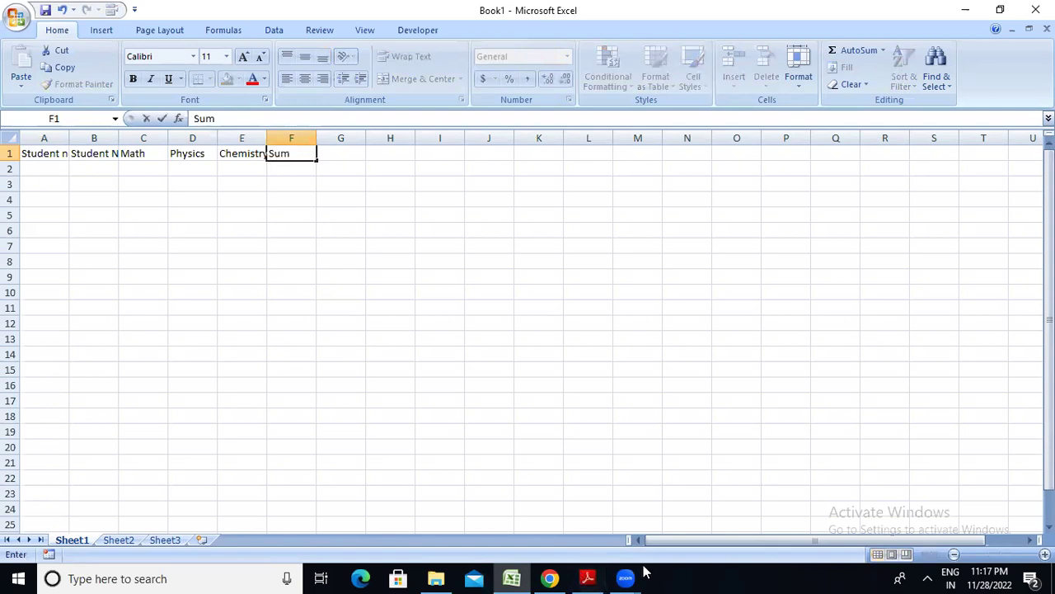
# Type the 'Average' heading in G1, correcting a typo, and confirm it.
pyautogui.click(589, 576)
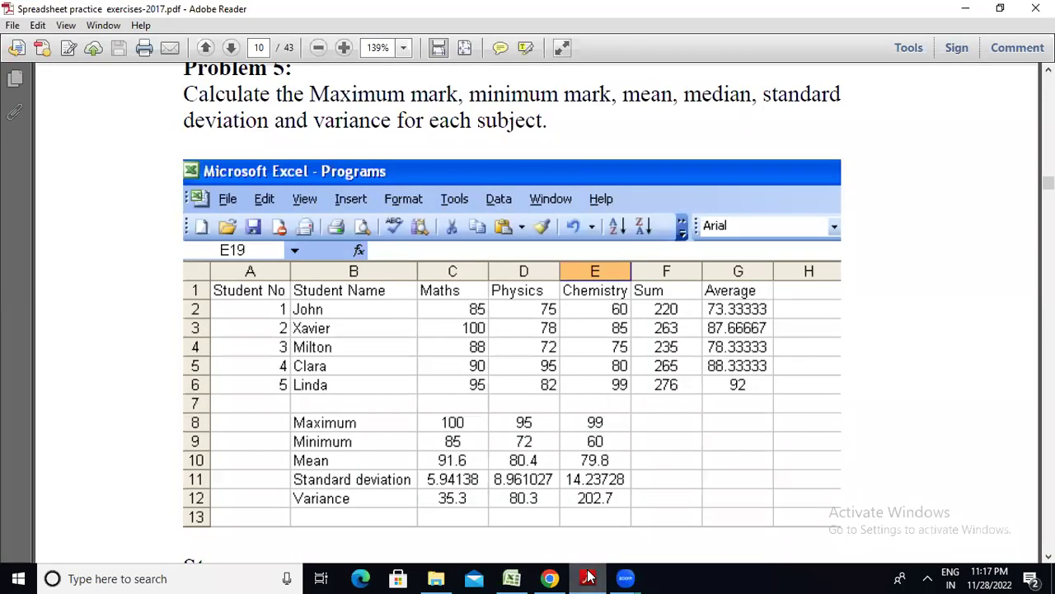
pyautogui.click(589, 575)
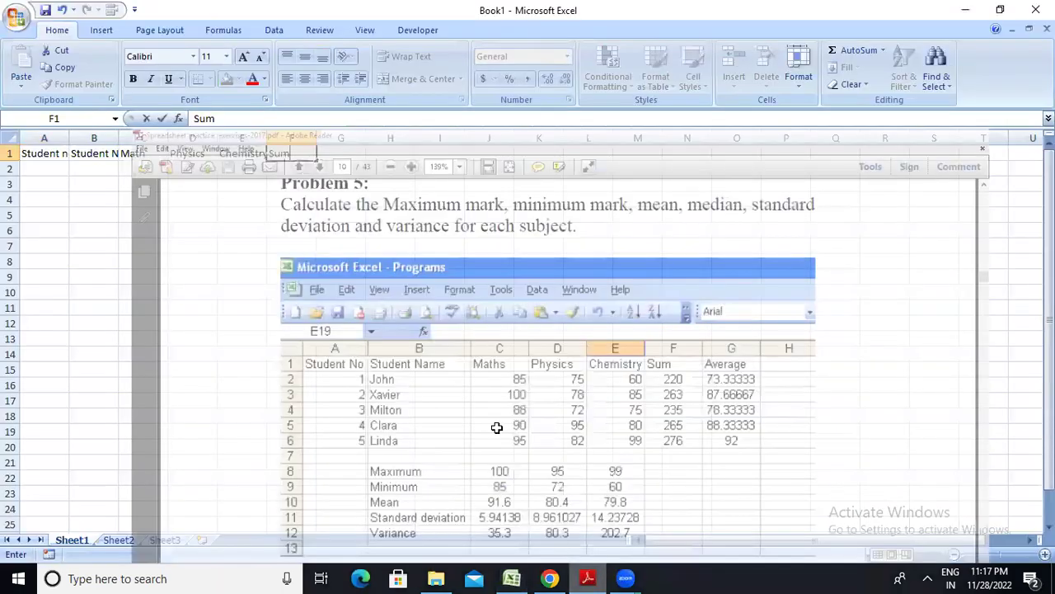
pyautogui.click(344, 154)
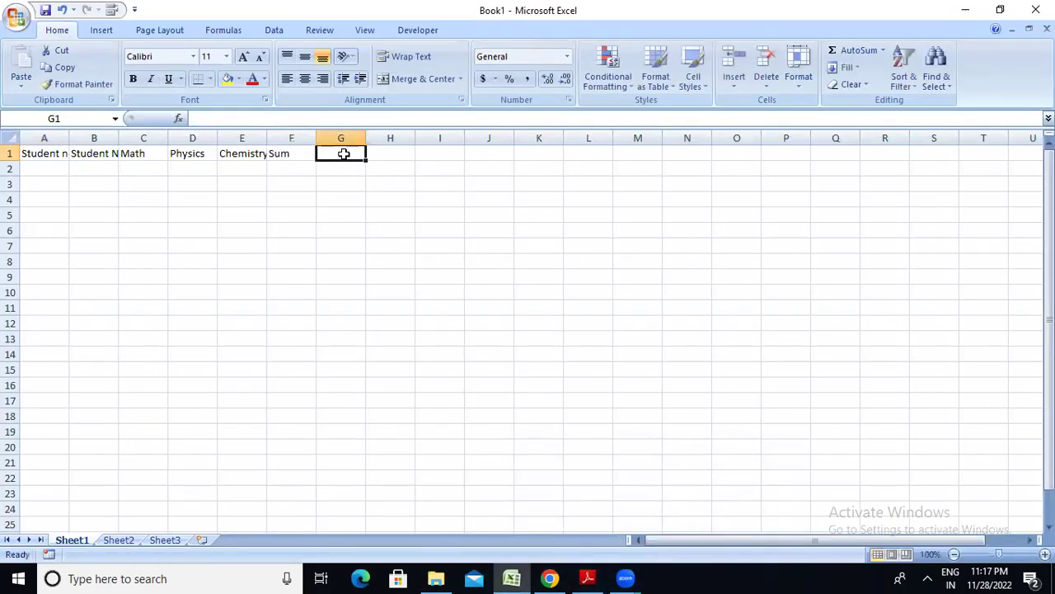
pyautogui.write('Average')
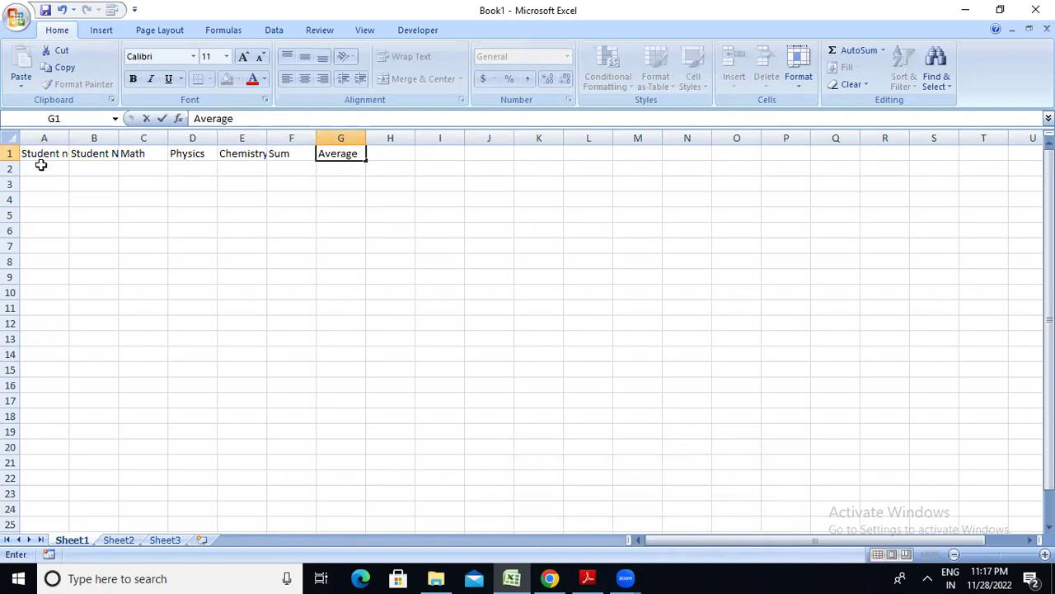
pyautogui.click(41, 166)
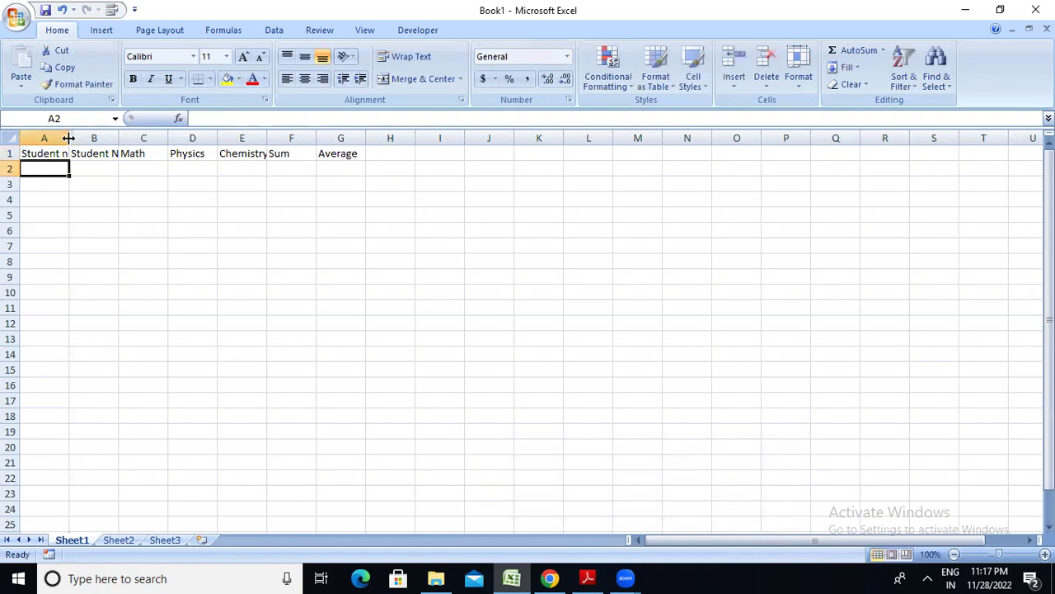
# AutoFit columns A and B to show the 'Student no.' and 'Student Name' headings.
pyautogui.doubleClick(69, 137)
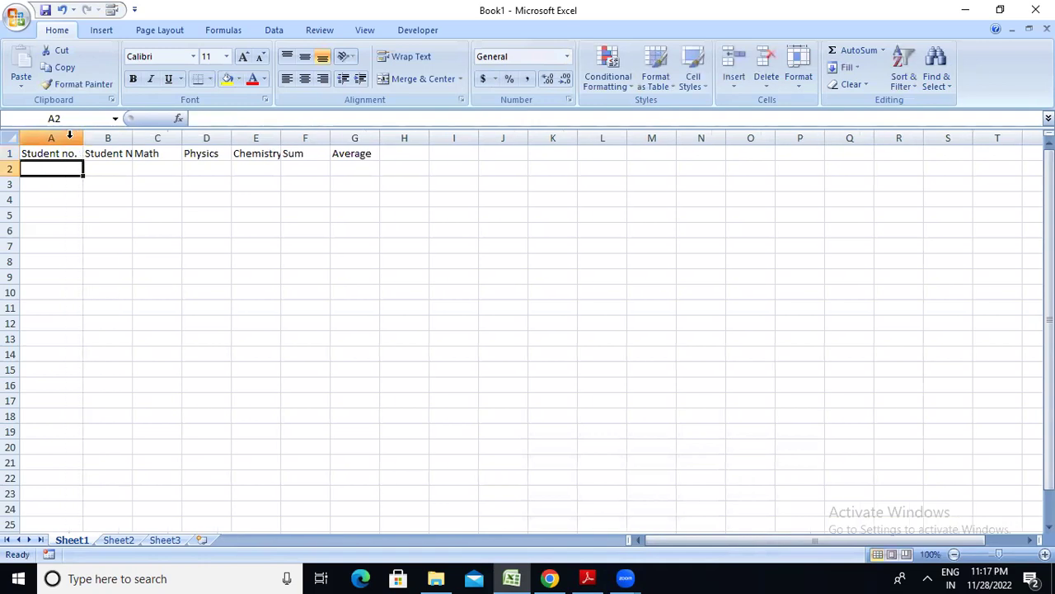
pyautogui.doubleClick(132, 137)
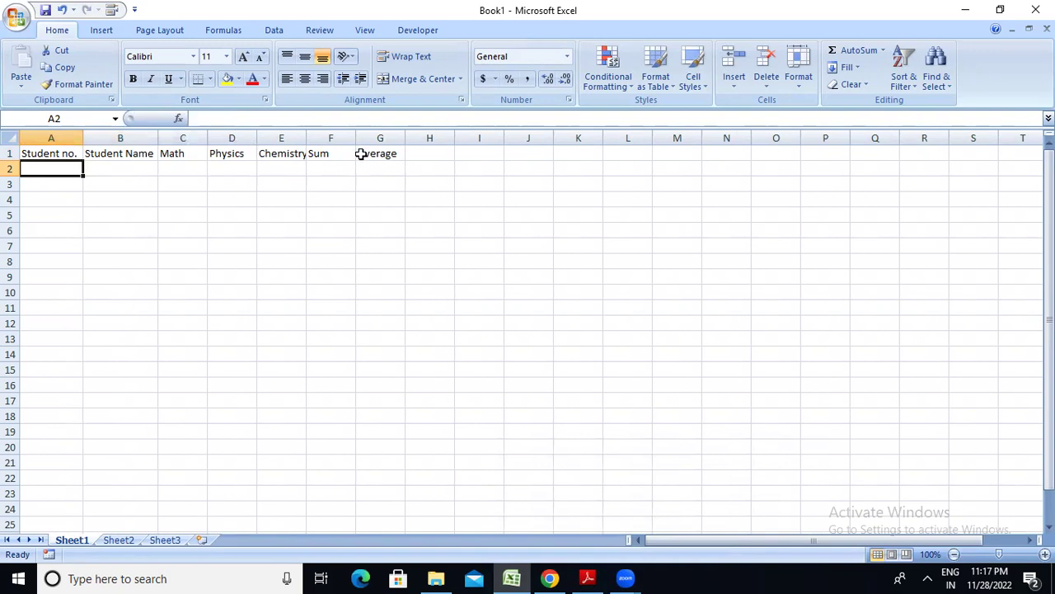
pyautogui.click(585, 577)
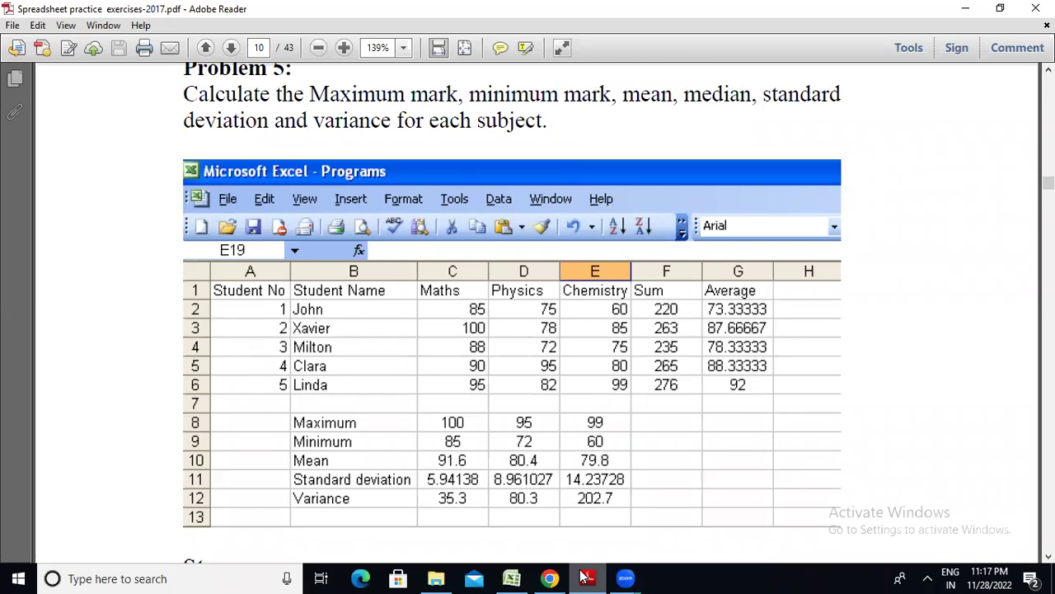
pyautogui.click(511, 578)
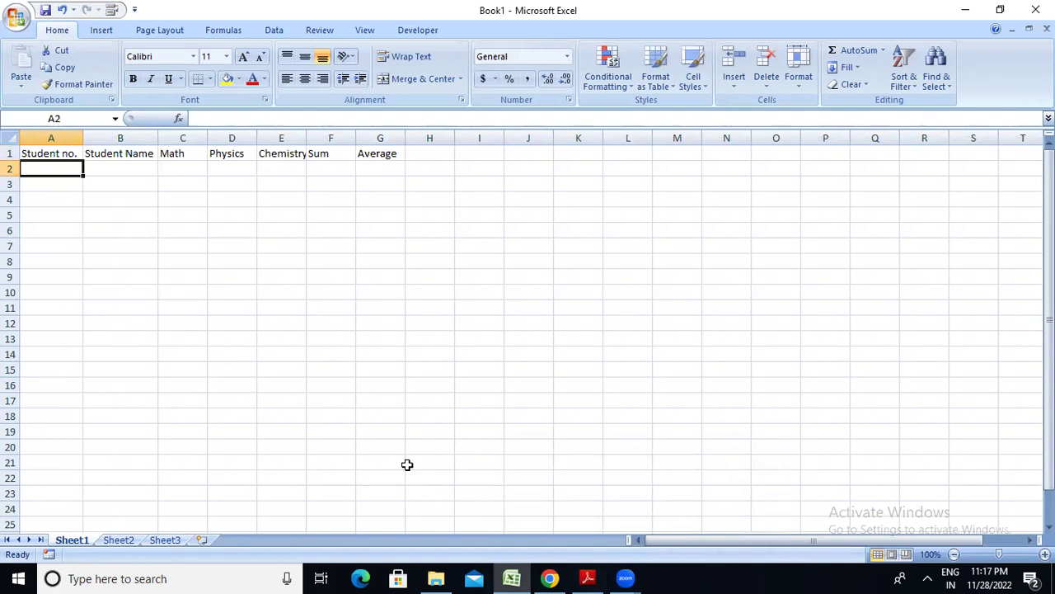
pyautogui.click(589, 578)
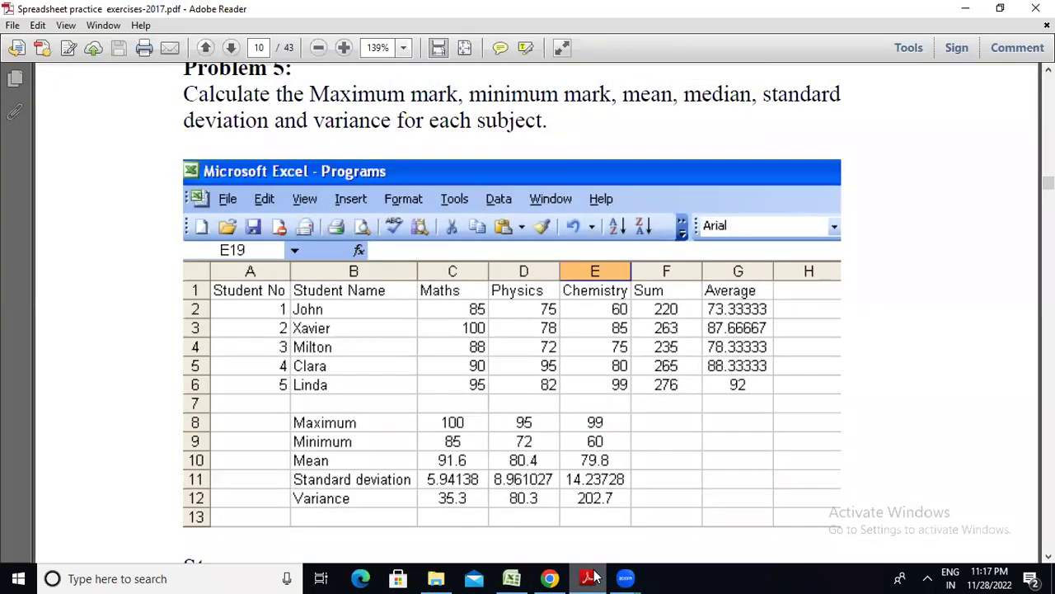
pyautogui.click(591, 578)
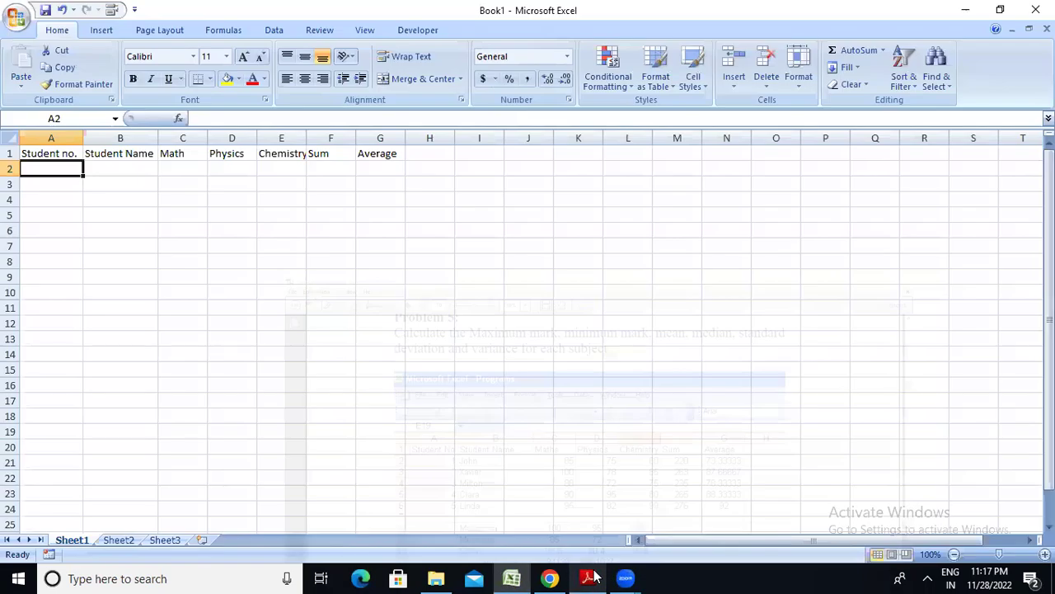
pyautogui.click(590, 578)
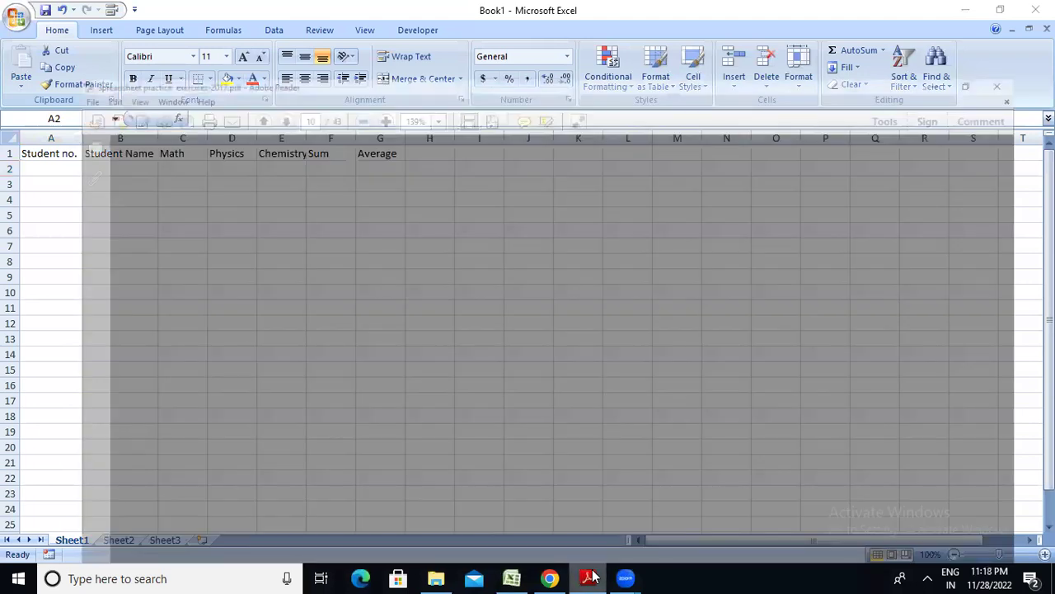
pyautogui.click(590, 578)
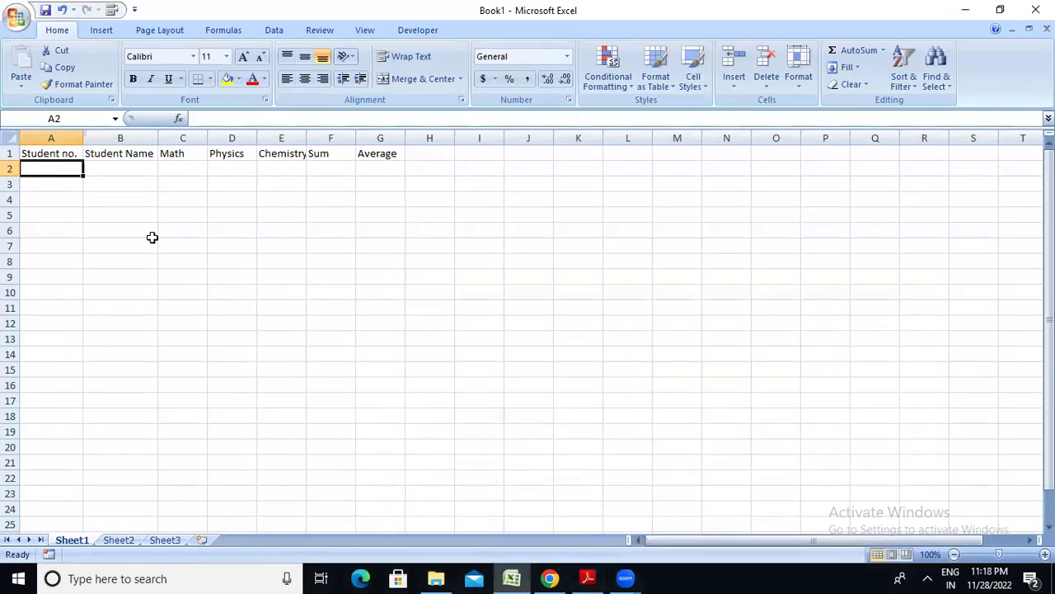
# Enter student number 1 in A2 and fill the numbers 1–5 down to A6.
pyautogui.write('1')
pyautogui.click(141, 206)
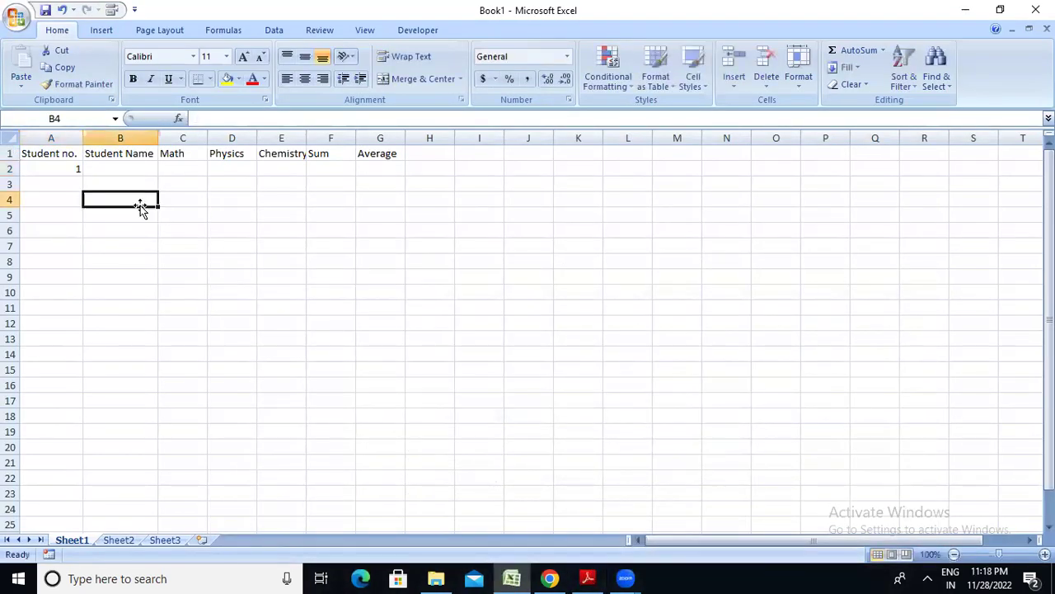
pyautogui.click(76, 169)
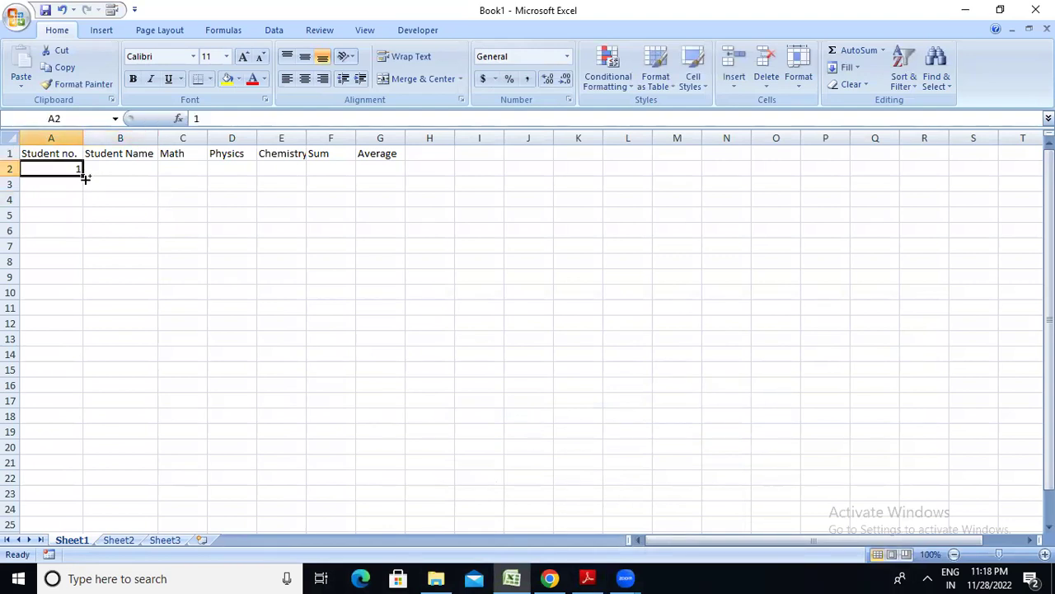
pyautogui.moveTo(86, 178); pyautogui.dragTo(77, 238)
# Type the five students' names from the exercise sheet into B2:B6.
pyautogui.click(135, 205)
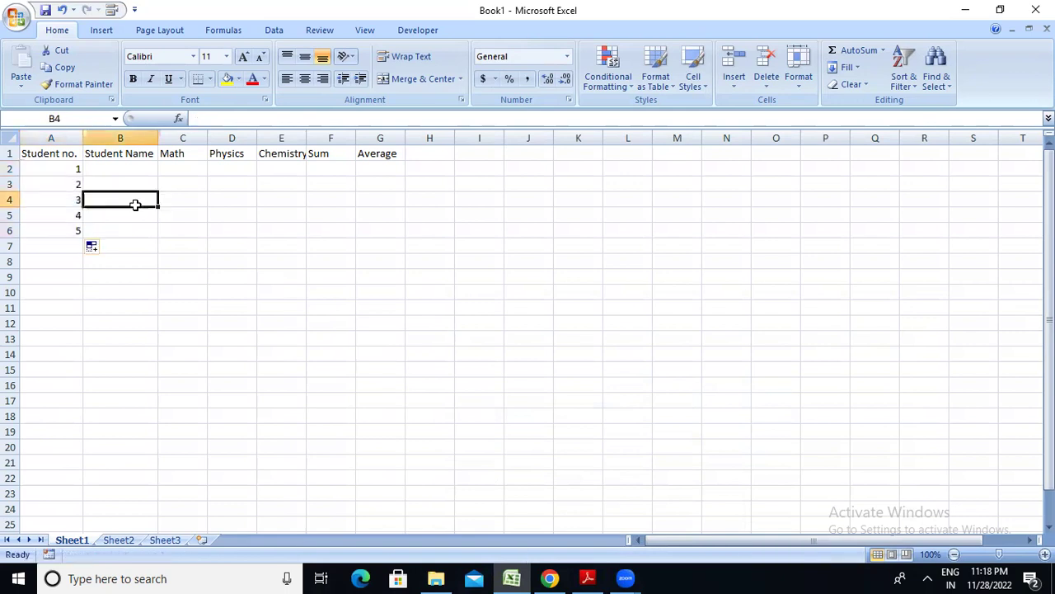
pyautogui.click(133, 169)
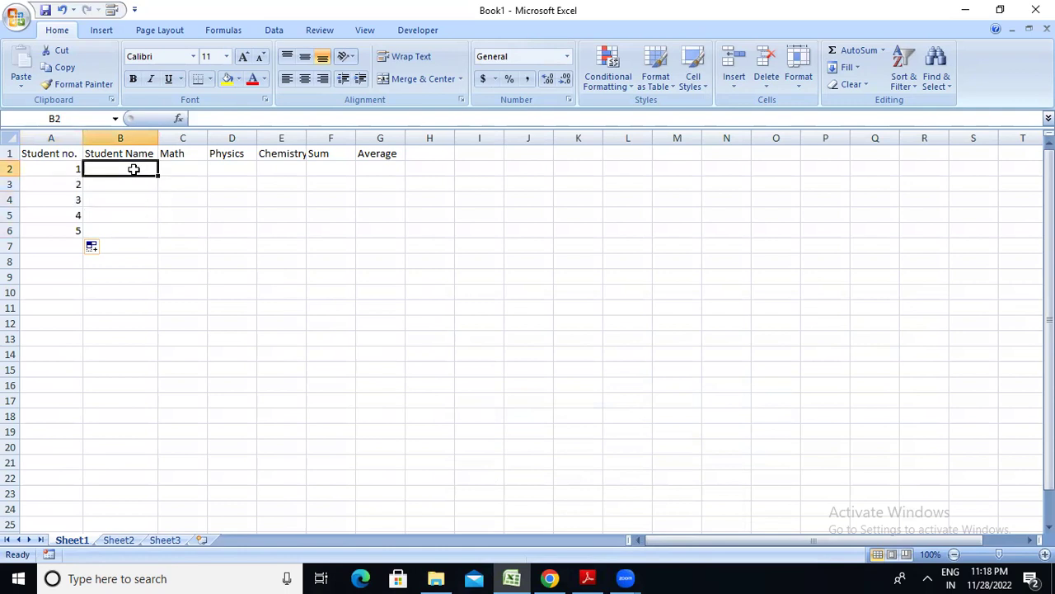
pyautogui.write('John')
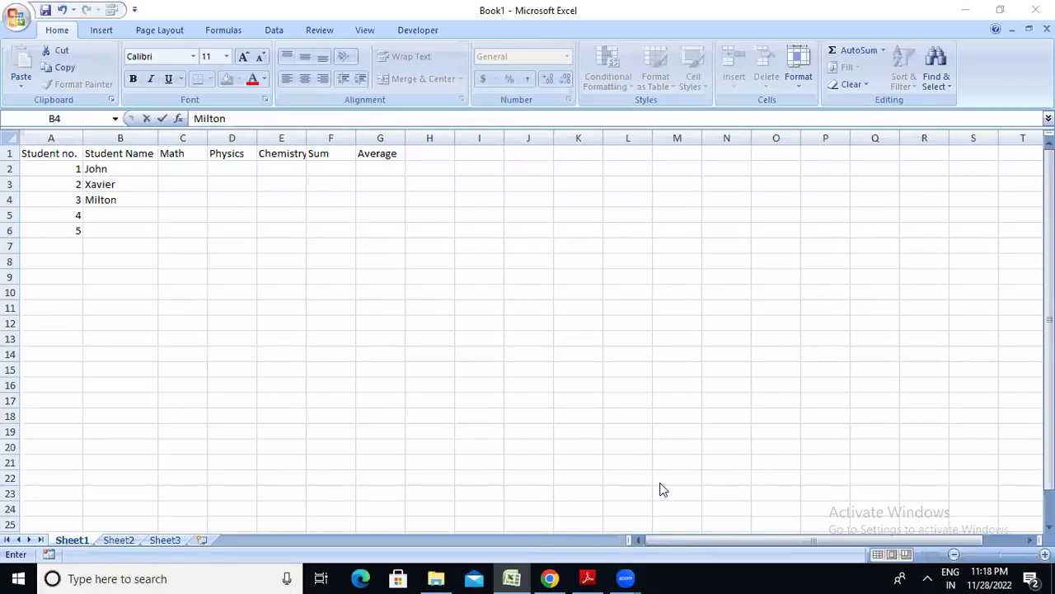
pyautogui.click(588, 578)
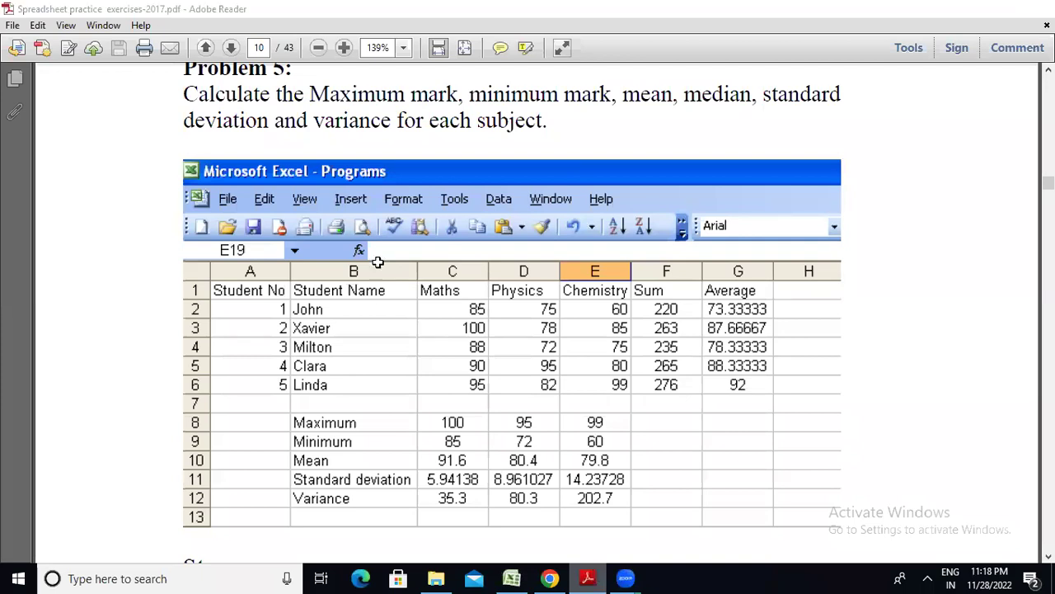
pyautogui.click(512, 579)
pyautogui.press('Return')
pyautogui.write('Clara')
pyautogui.press('Return')
pyautogui.write('Linda')
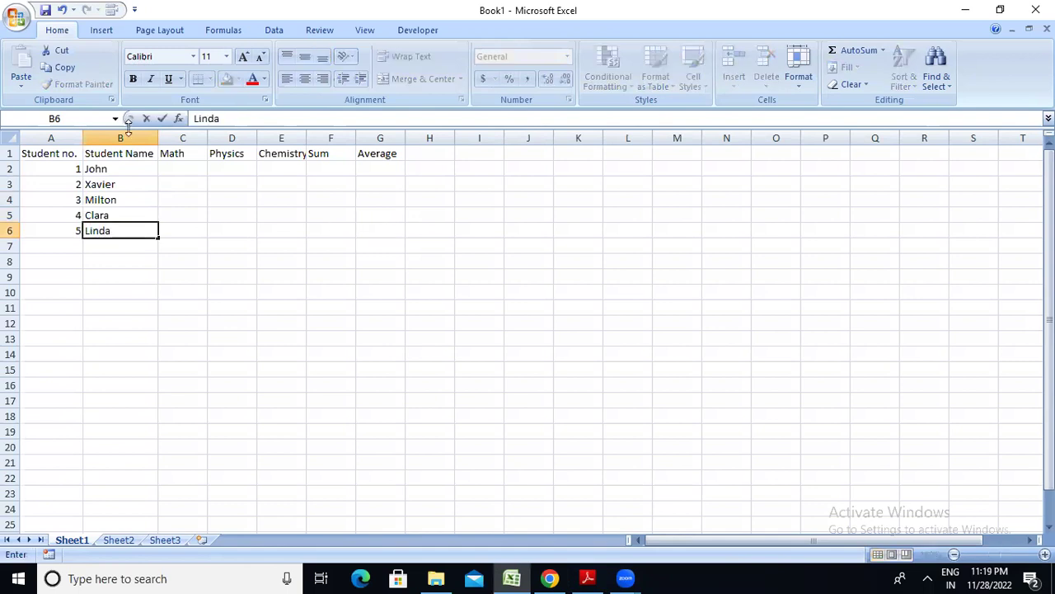
# Enter the Math marks 85, 100, 88, 90, 95 in C2:C6.
pyautogui.click(189, 163)
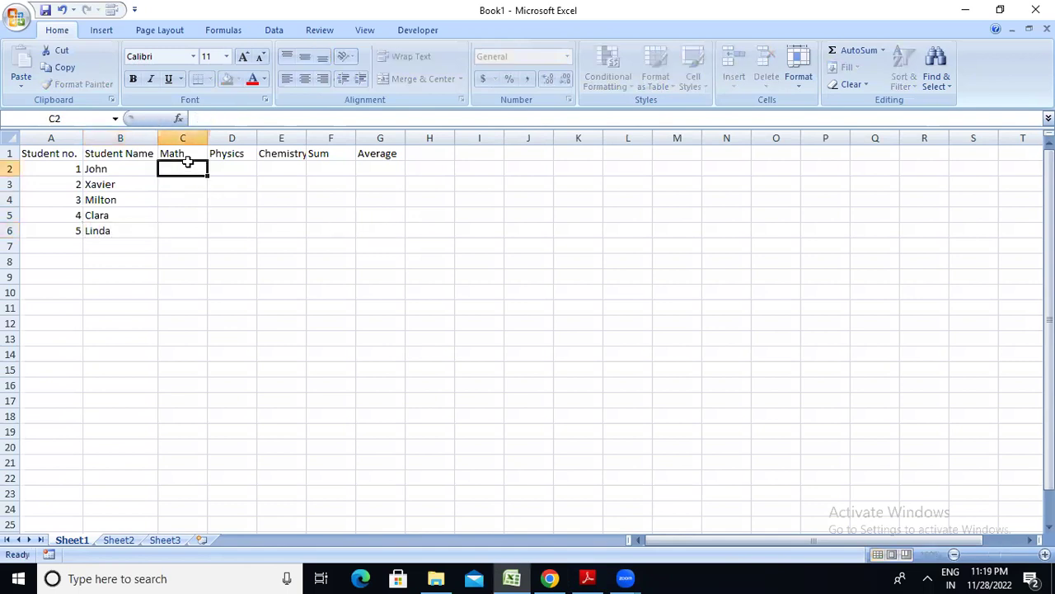
pyautogui.click(586, 578)
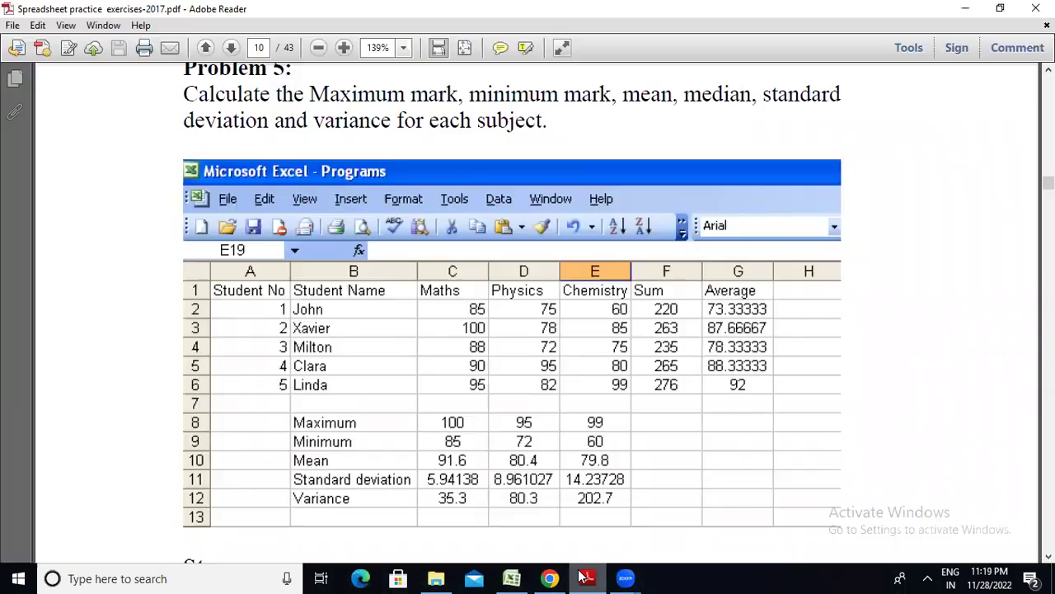
pyautogui.click(586, 578)
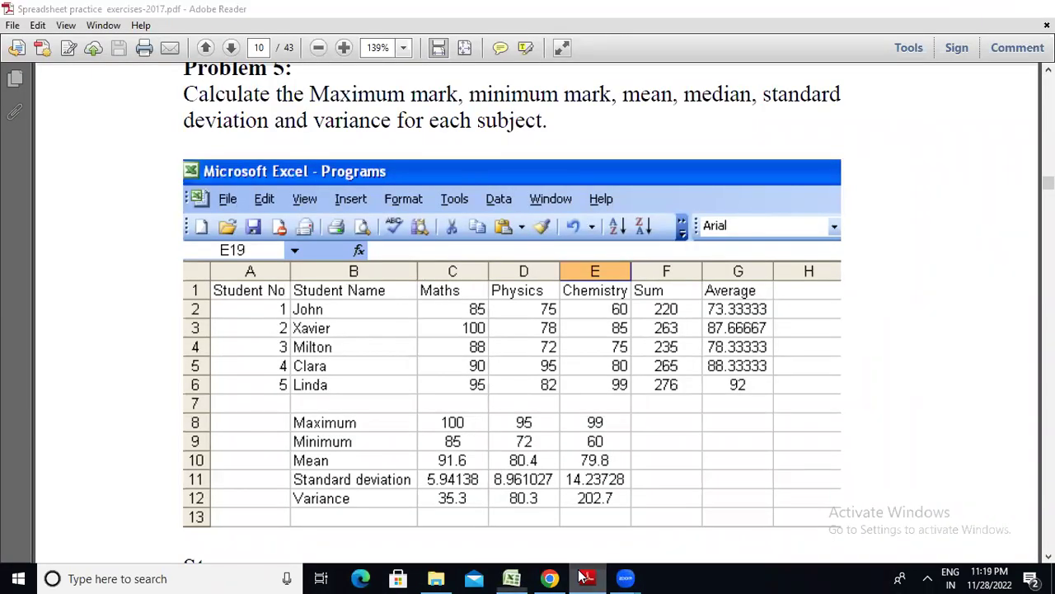
pyautogui.write('85')
pyautogui.press('Return')
pyautogui.write('100')
pyautogui.press('Return')
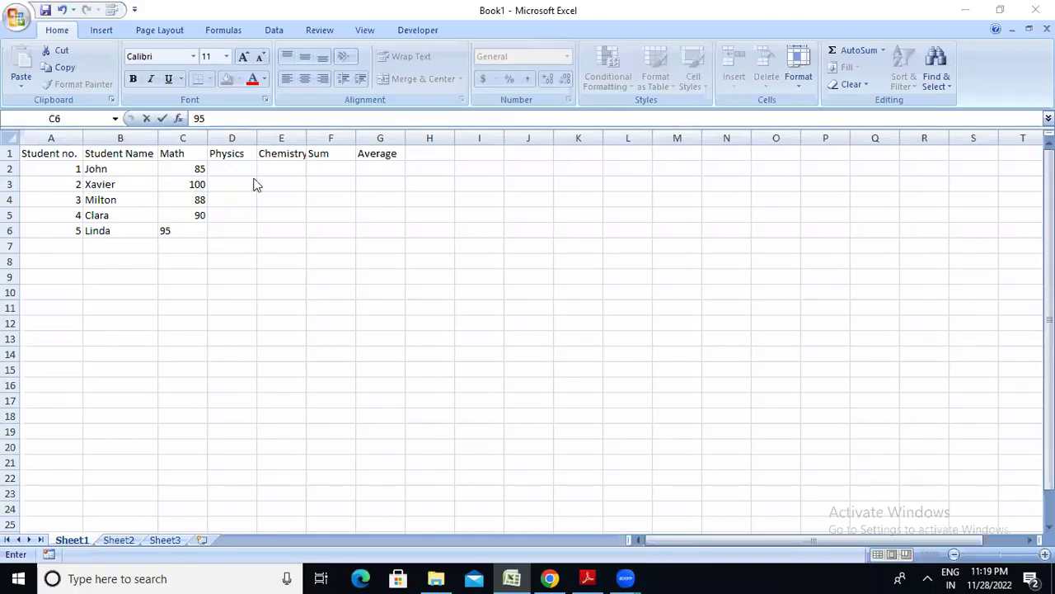
pyautogui.click(242, 168)
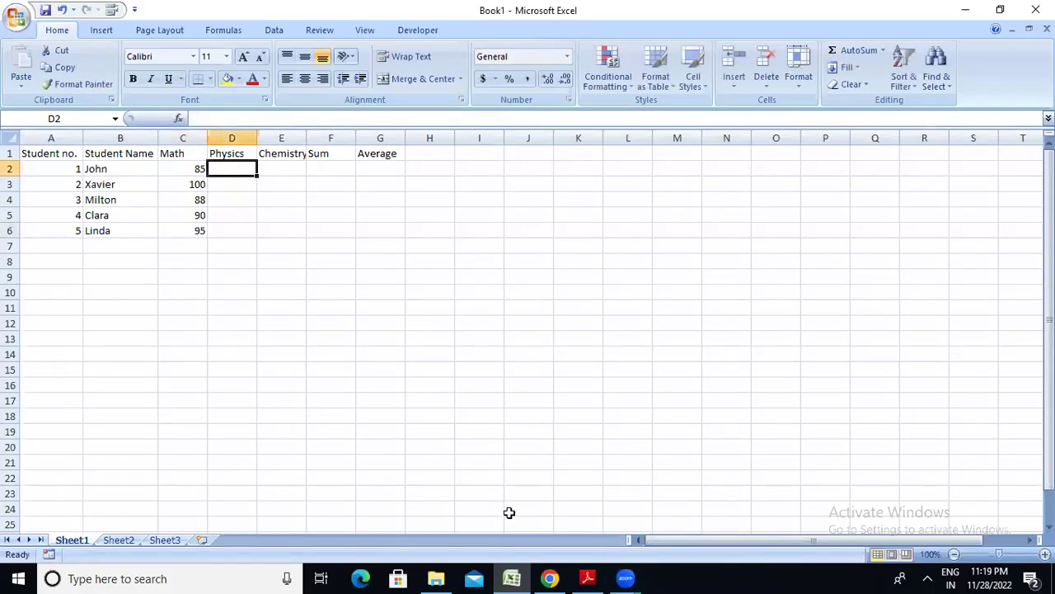
# Enter the first Physics marks 75, 78 and 82 in D2:D4.
pyautogui.click(587, 577)
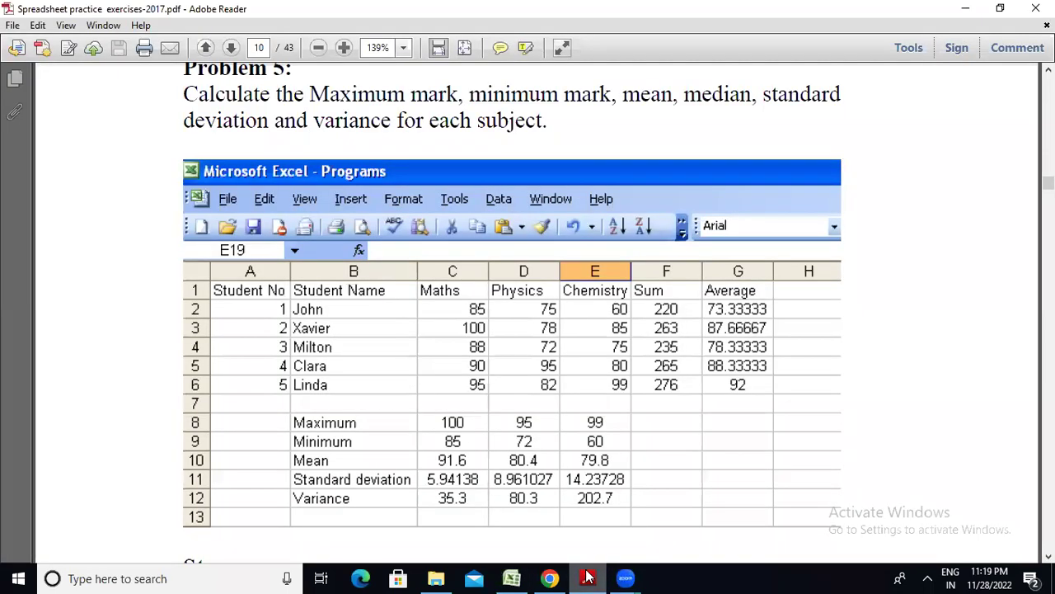
pyautogui.click(587, 577)
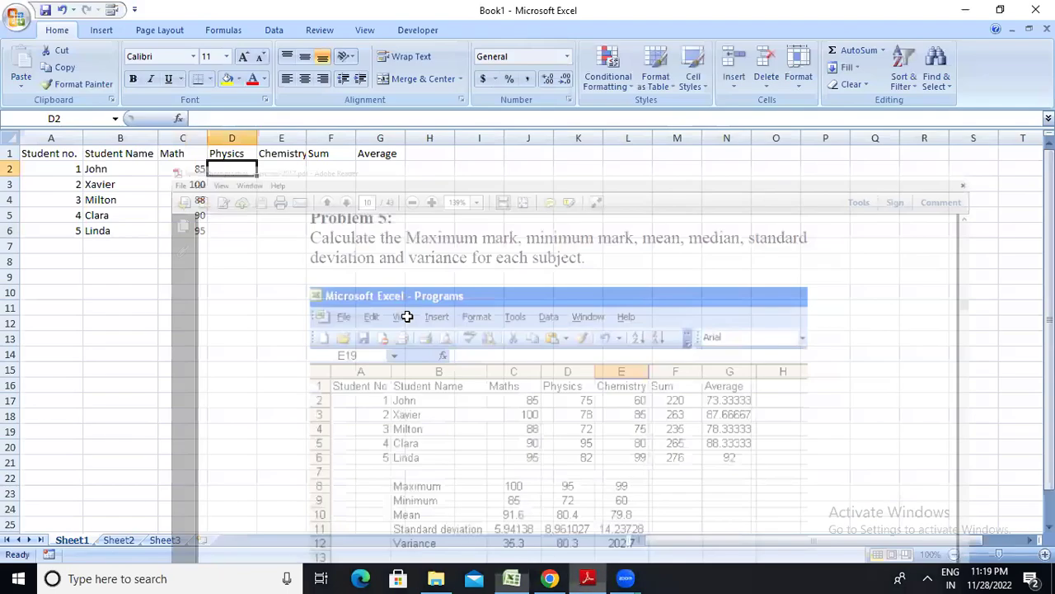
pyautogui.write('75')
pyautogui.press('Return')
pyautogui.write('78')
pyautogui.press('Return')
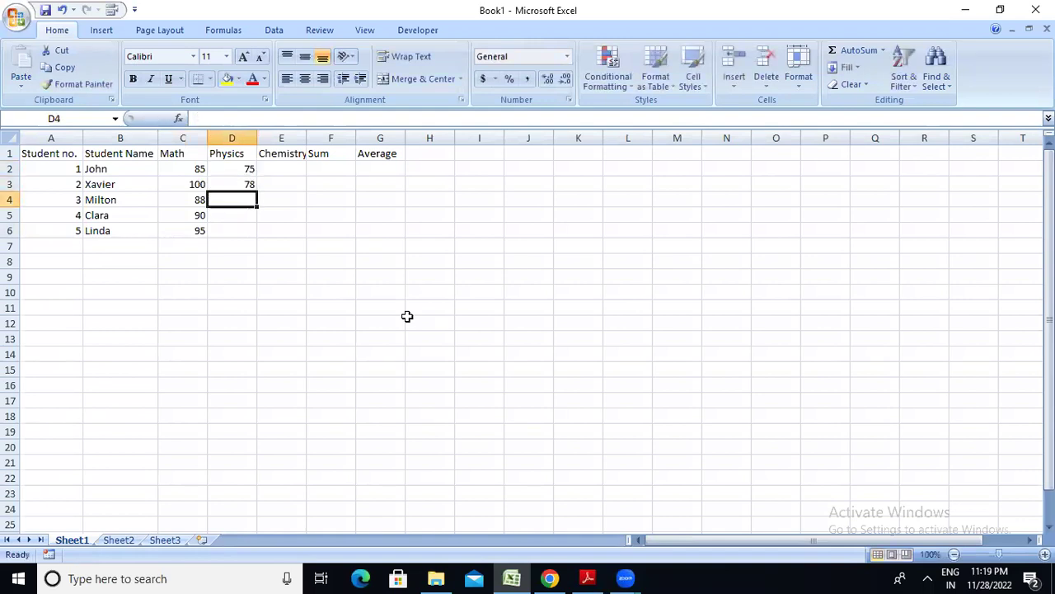
pyautogui.write('82')
pyautogui.press('Return')
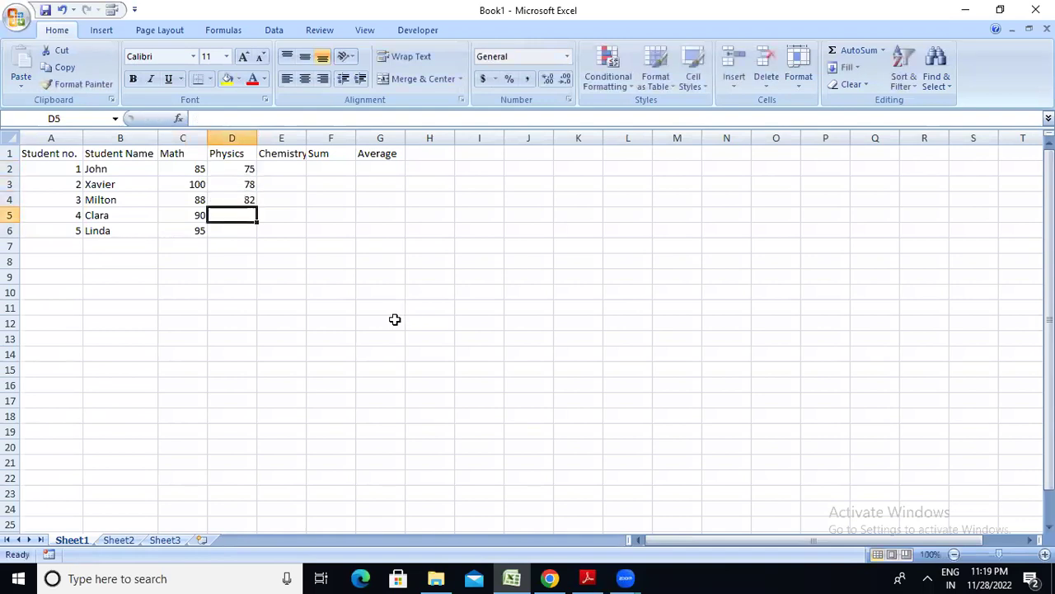
# Correct D4 to 72 and enter the remaining Physics marks 95 and 82.
pyautogui.click(587, 578)
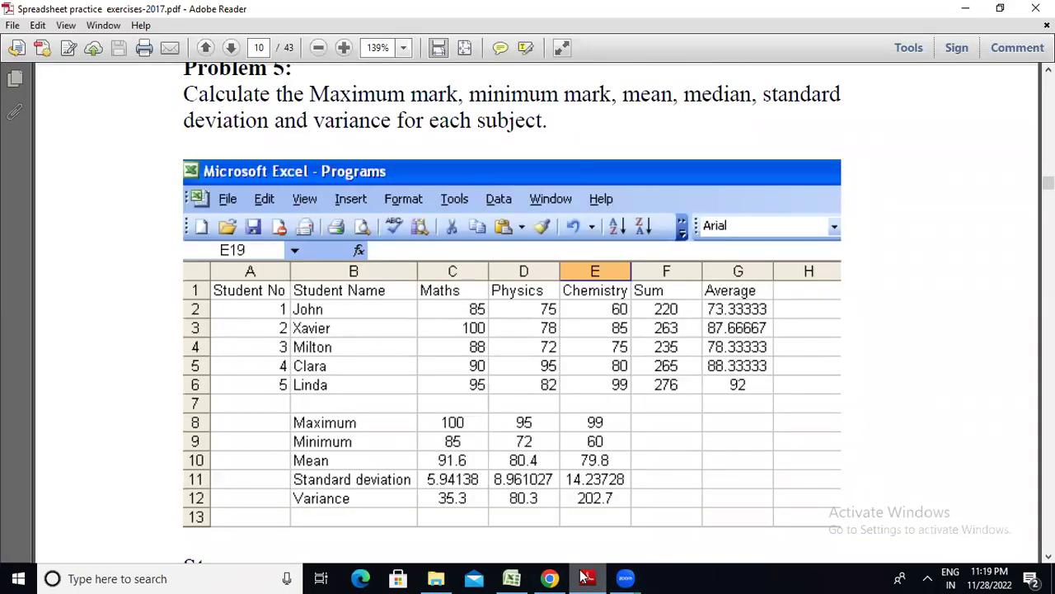
pyautogui.click(511, 578)
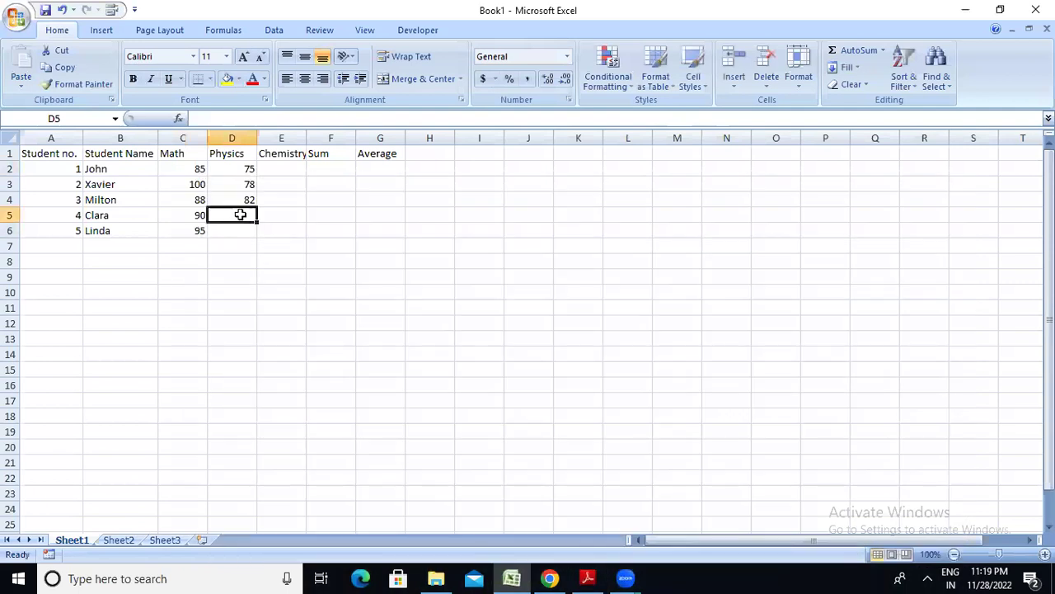
pyautogui.click(235, 200)
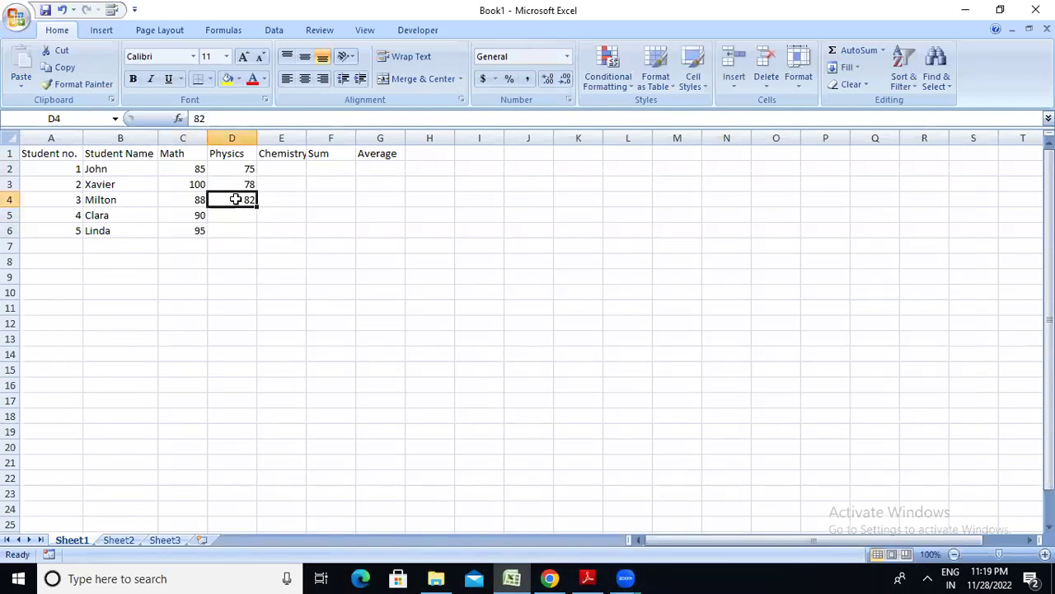
pyautogui.write('72')
pyautogui.press('Return')
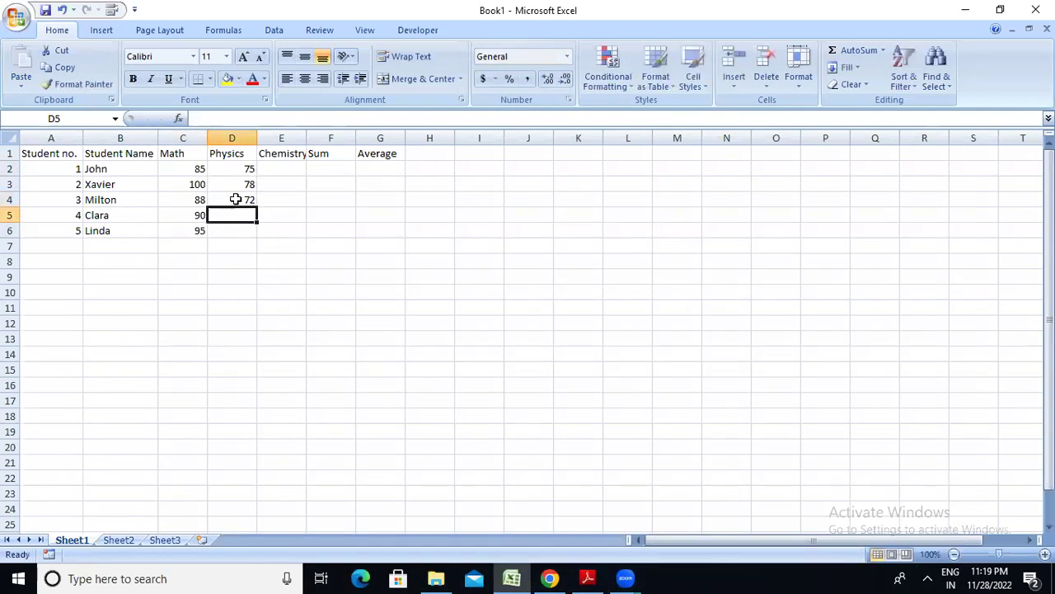
pyautogui.write('95')
pyautogui.press('Return')
pyautogui.write('8')
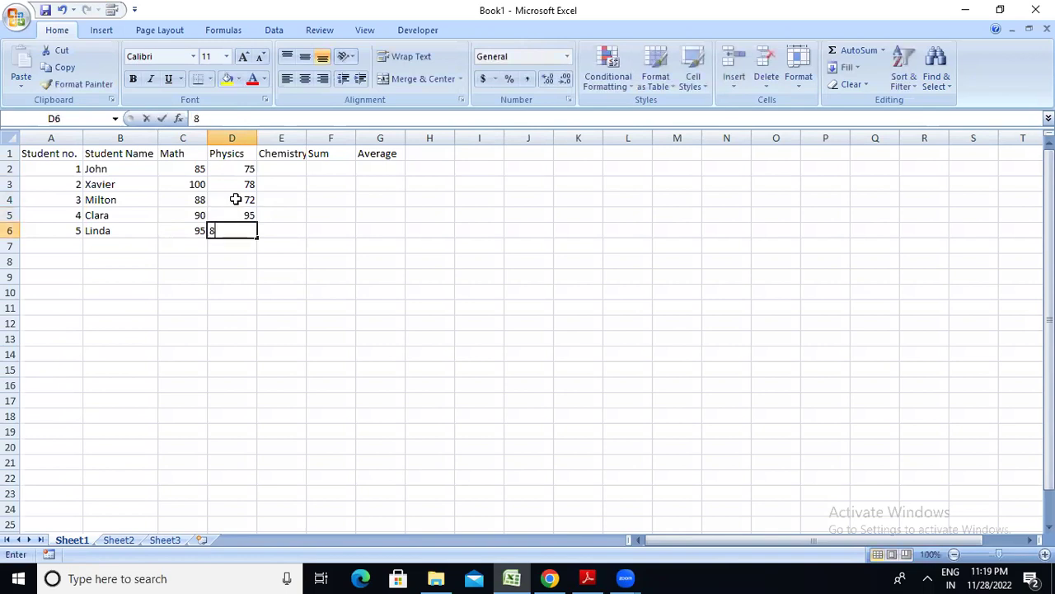
pyautogui.write('2')
pyautogui.click(287, 167)
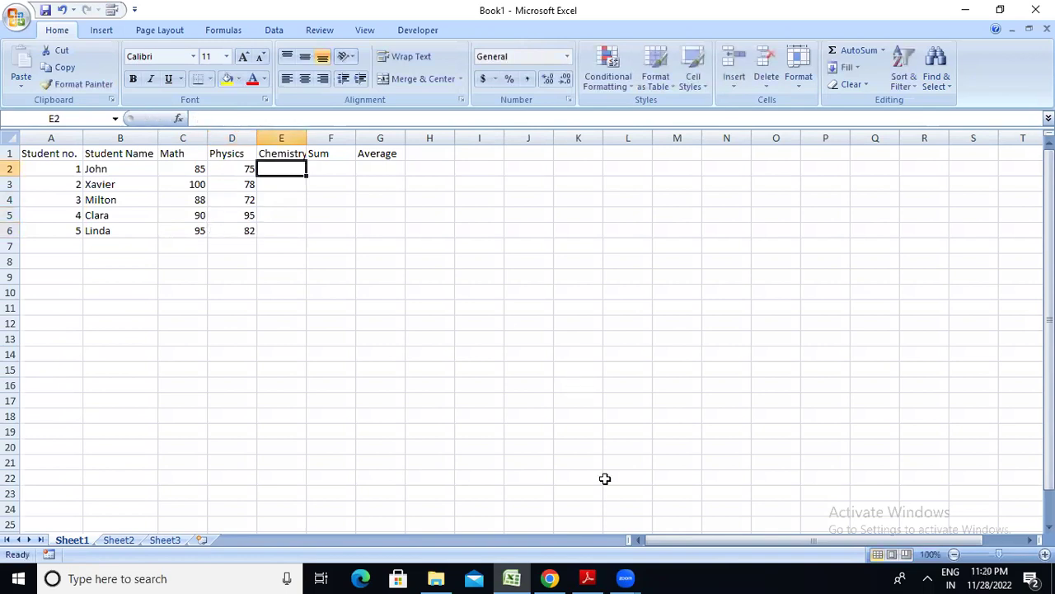
# Enter Chemistry marks 60 and 75 in E2 and E3.
pyautogui.click(588, 578)
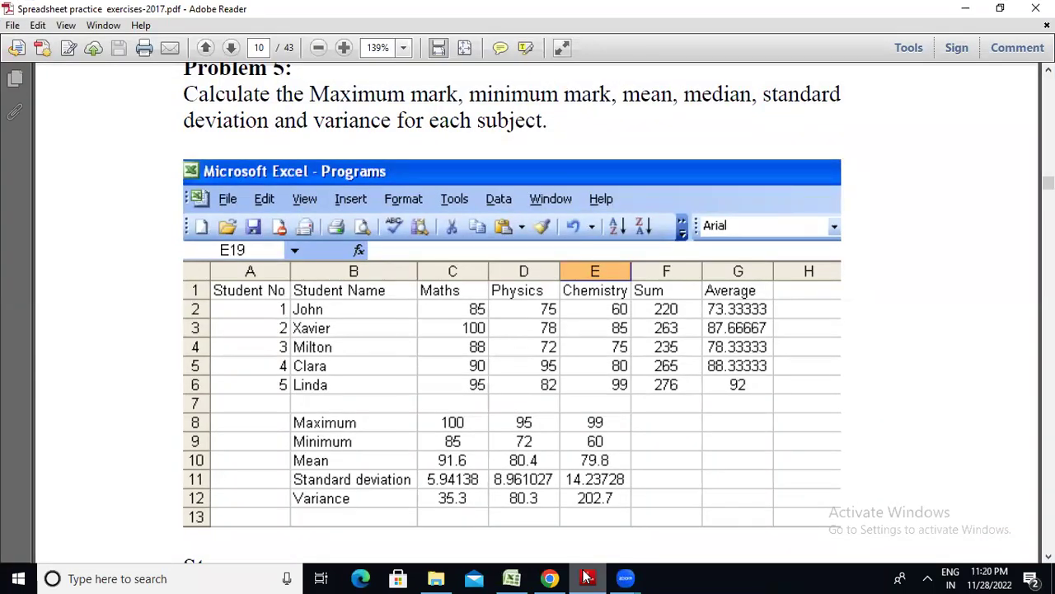
pyautogui.click(588, 578)
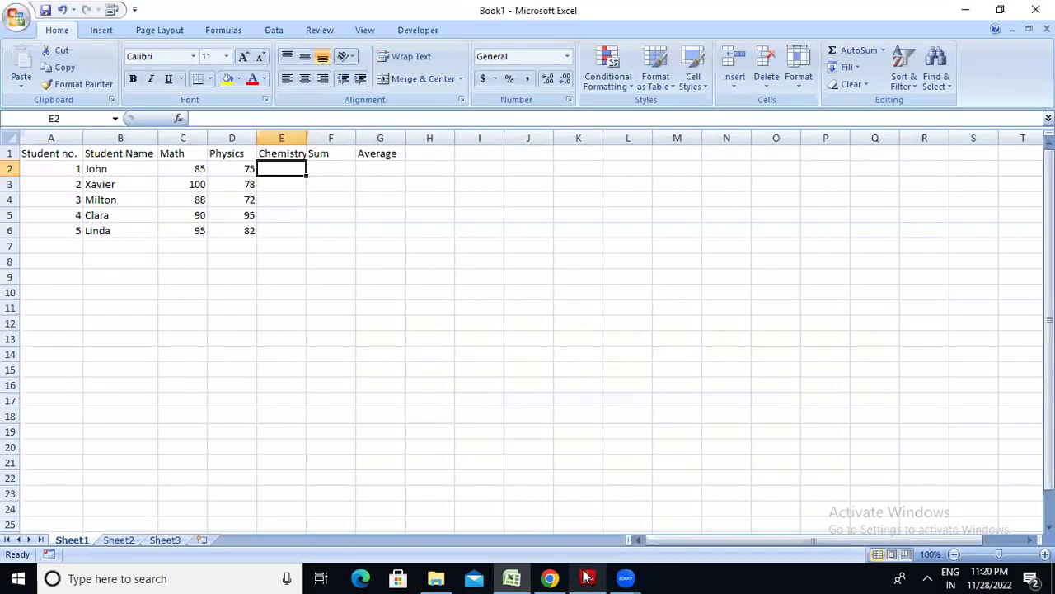
pyautogui.write('60')
pyautogui.press('Return')
pyautogui.write('75')
pyautogui.press('Return')
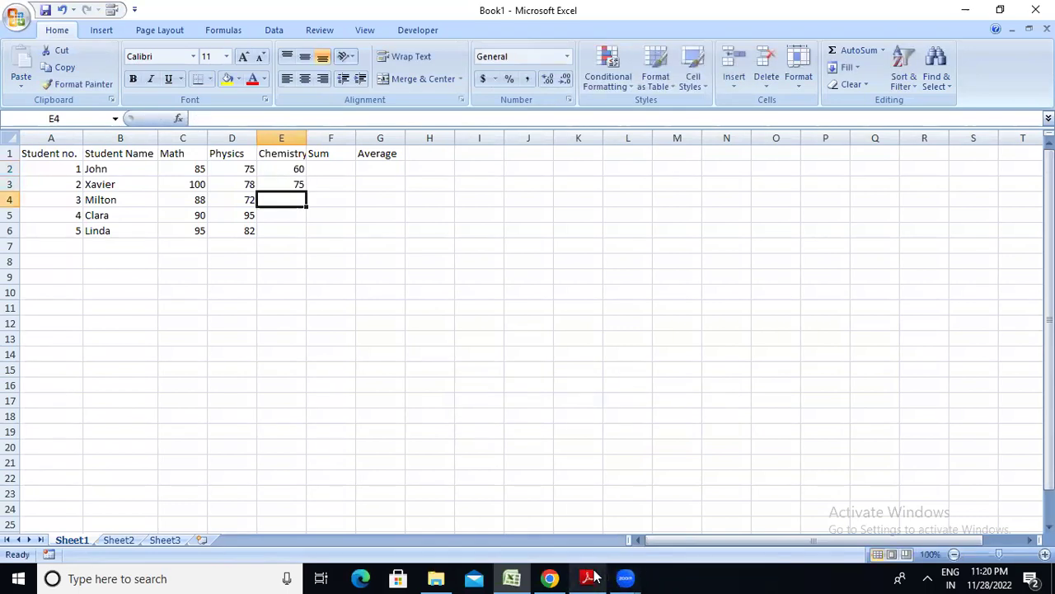
# Correct E3 to 85 and enter 75 in E4.
pyautogui.click(591, 577)
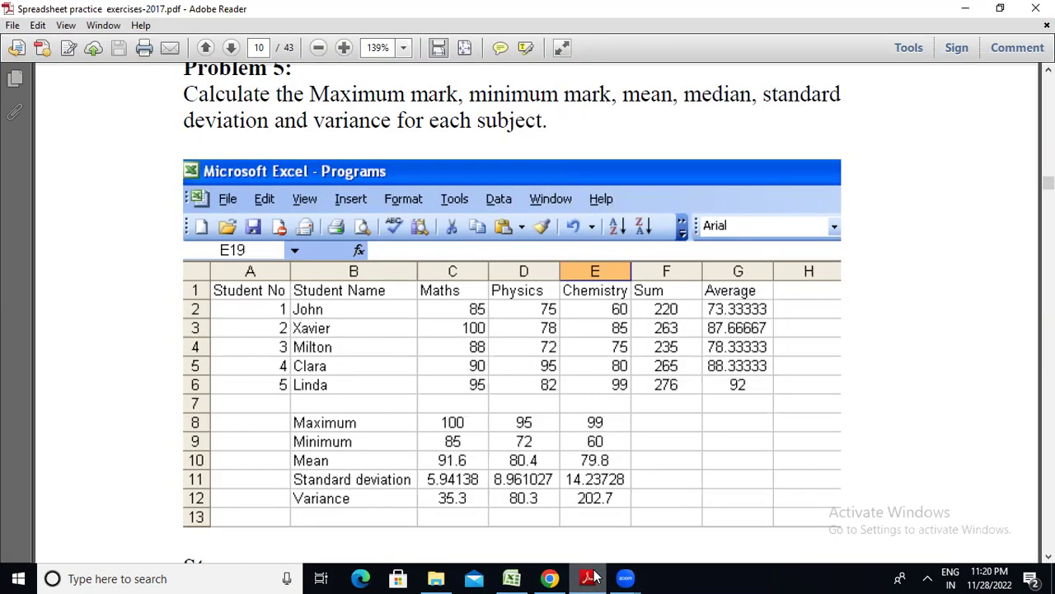
pyautogui.click(590, 577)
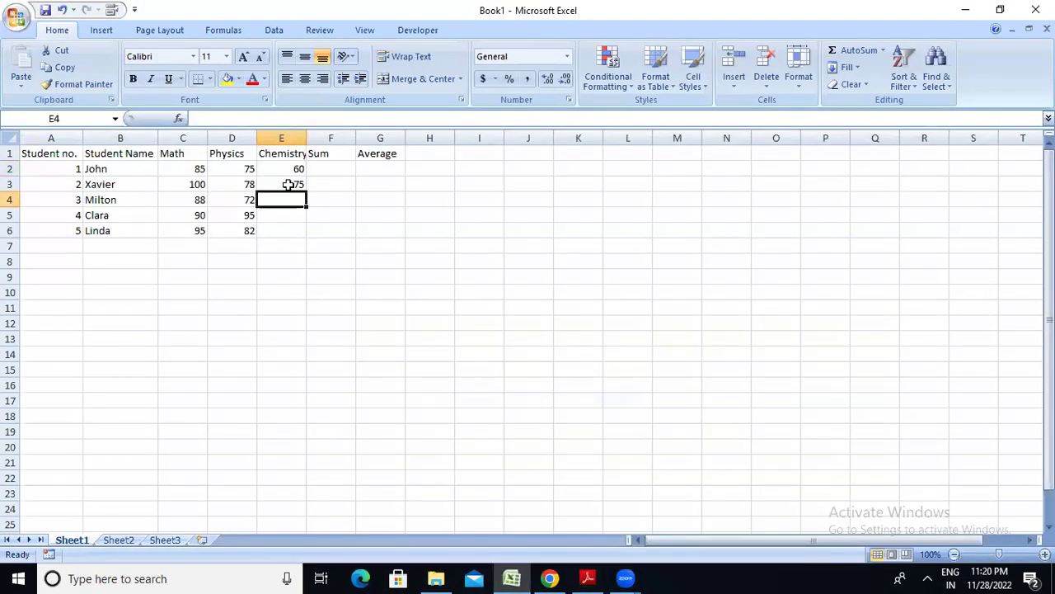
pyautogui.click(289, 185)
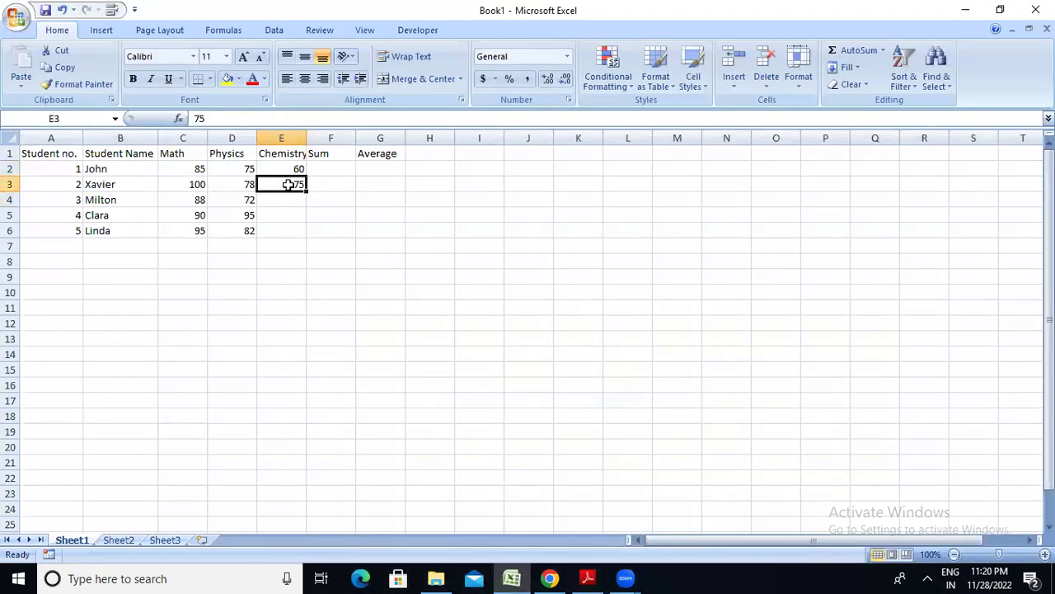
pyautogui.write('85')
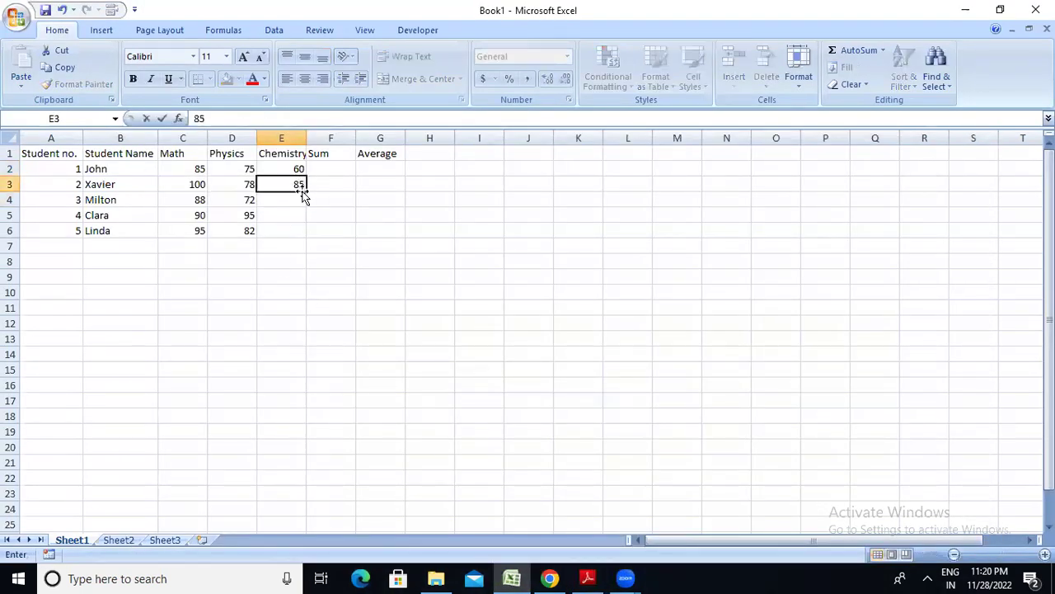
pyautogui.press('Return')
pyautogui.write('75')
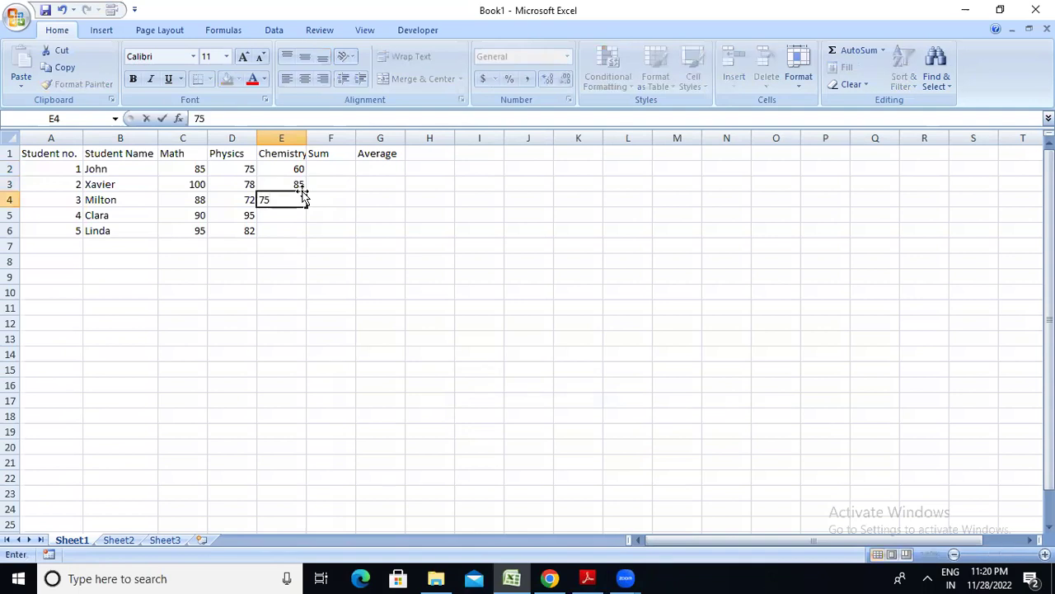
pyautogui.click(280, 216)
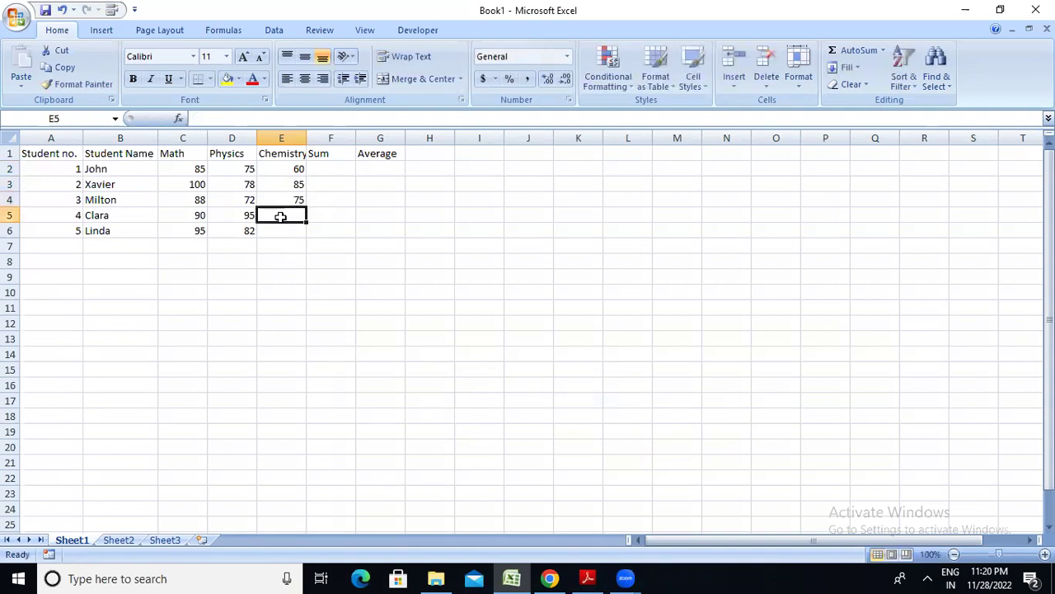
# Enter the last Chemistry marks 80 and 99 in E5 and E6.
pyautogui.click(583, 577)
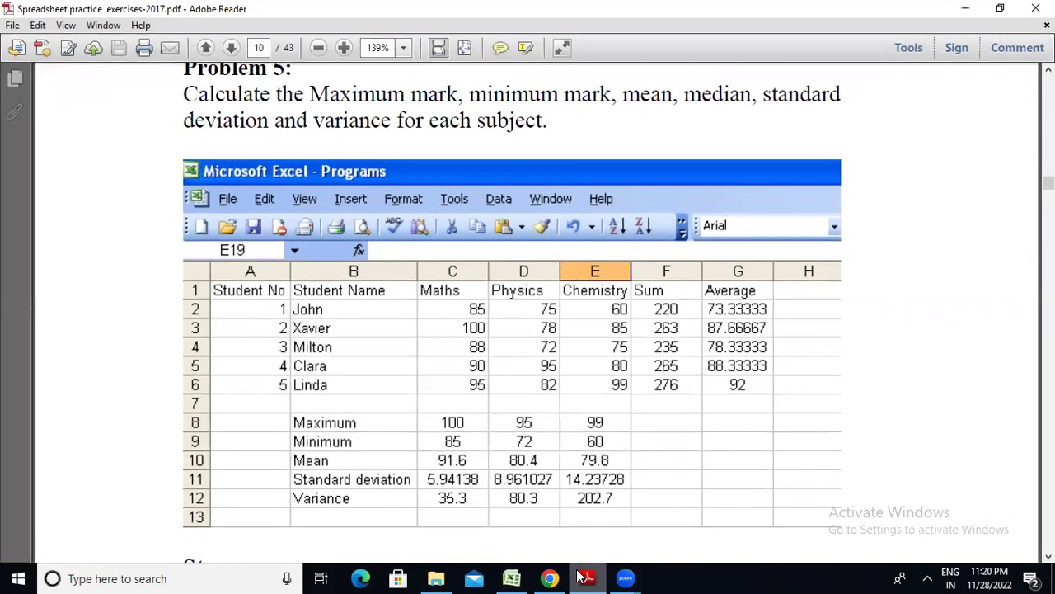
pyautogui.click(583, 578)
pyautogui.write('80')
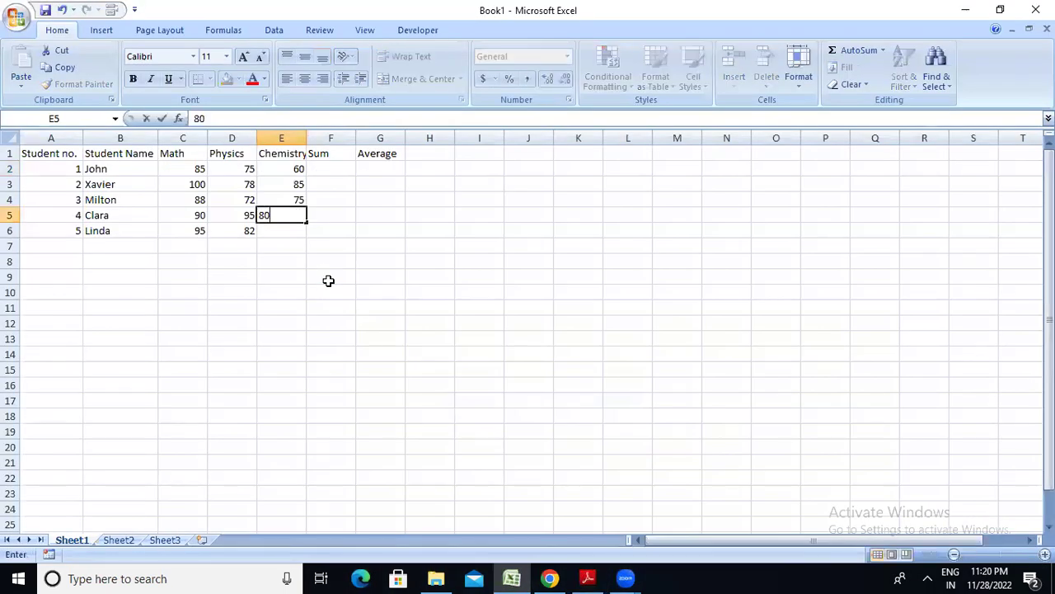
pyautogui.press('Return')
pyautogui.write('99')
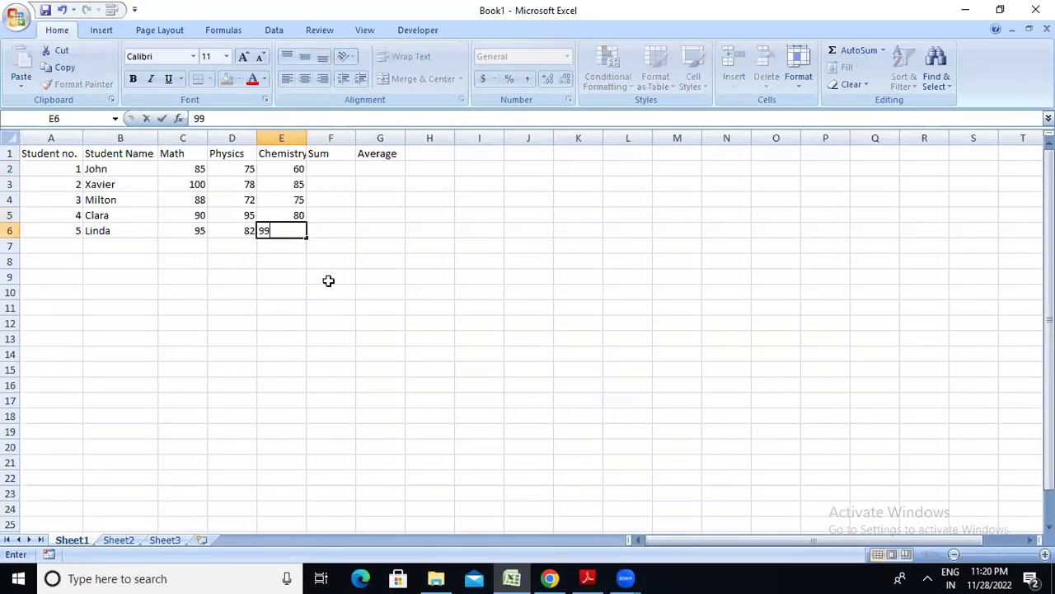
pyautogui.click(337, 169)
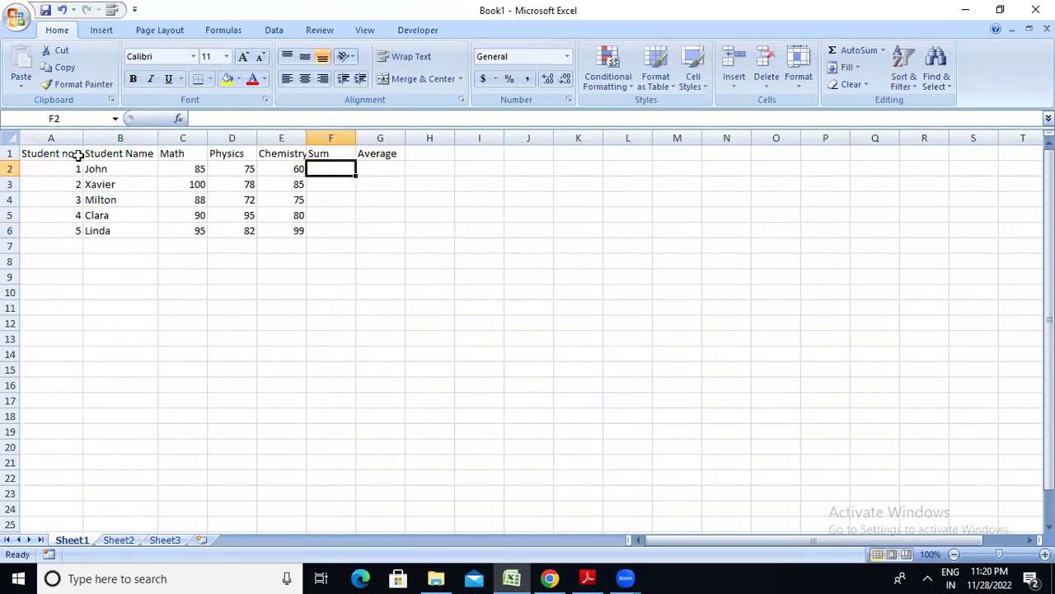
# Apply All Borders to the whole table range A1:G6.
pyautogui.click(52, 154)
pyautogui.moveTo(52, 155); pyautogui.dragTo(395, 233)
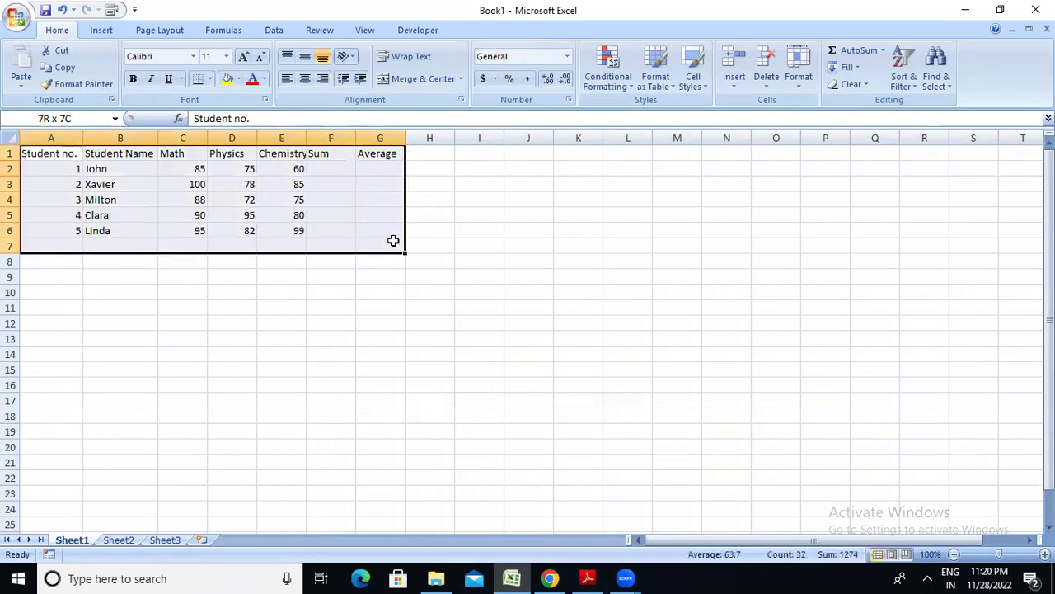
pyautogui.click(209, 79)
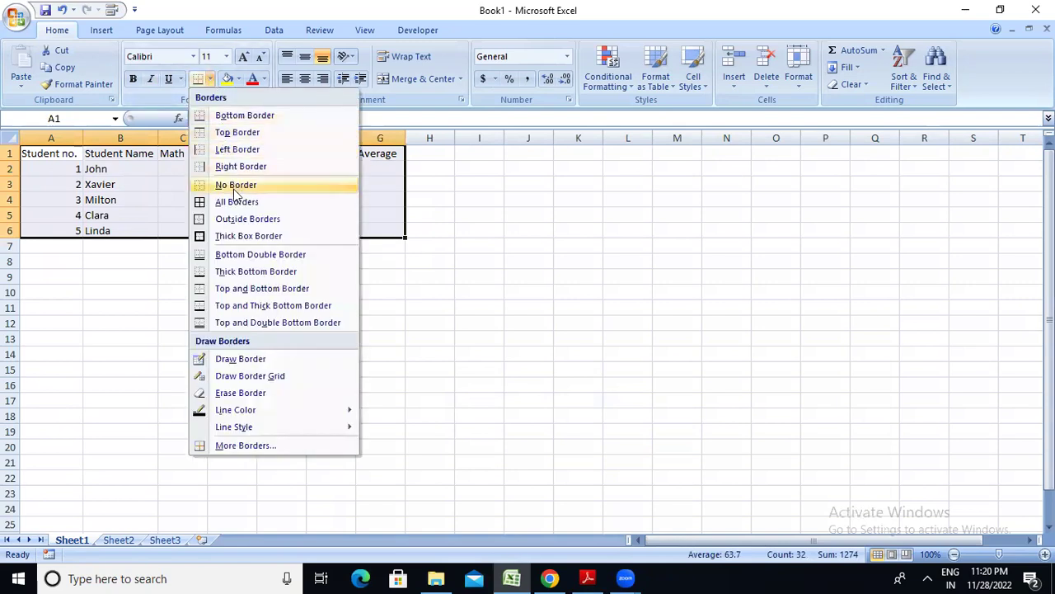
pyautogui.click(258, 203)
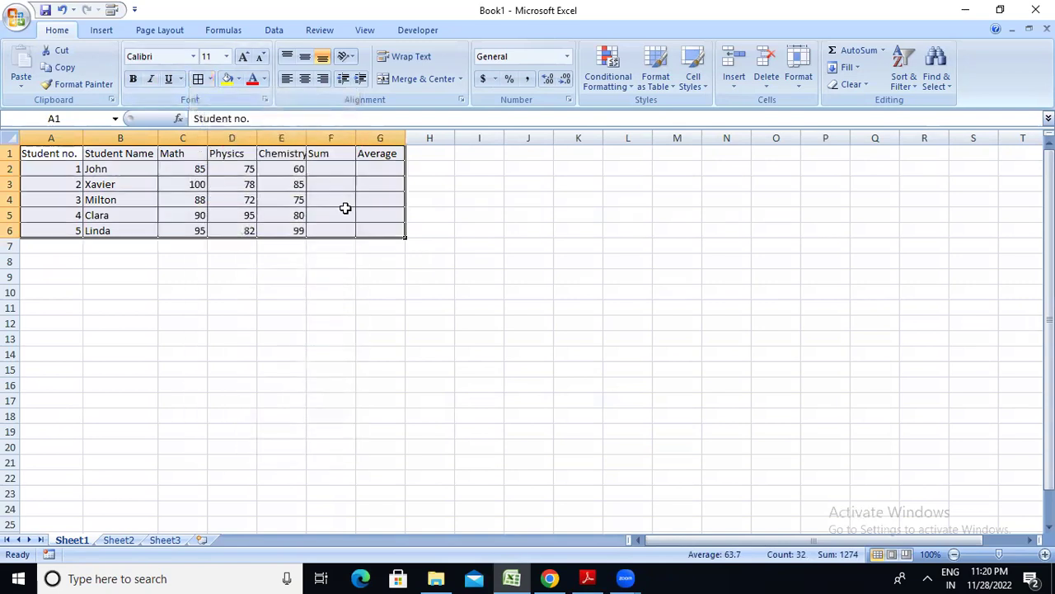
pyautogui.click(354, 209)
pyautogui.click(267, 165)
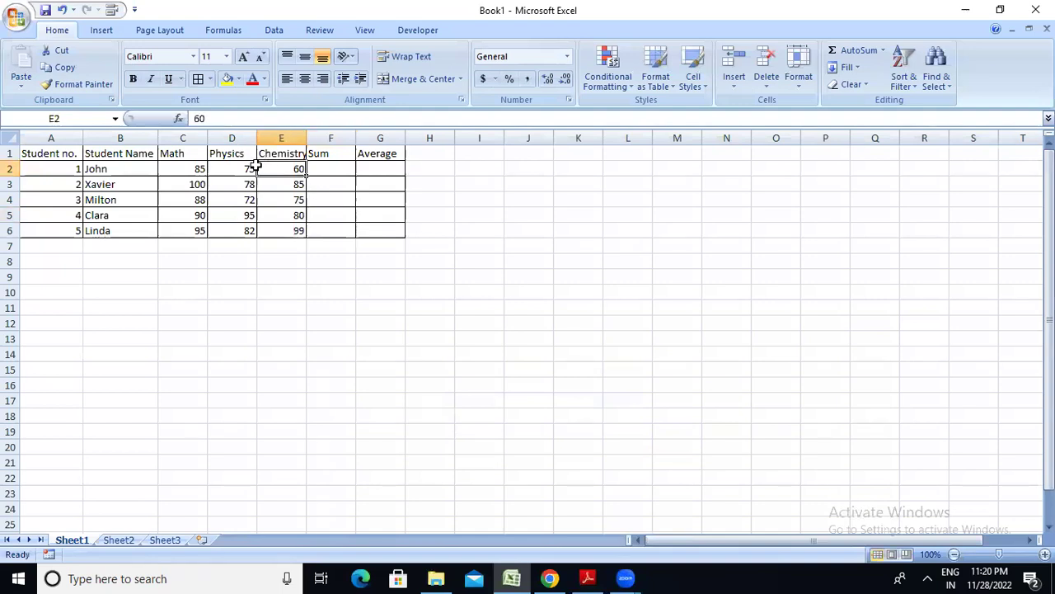
# AutoSum the first student's marks C2:E2 into F2.
pyautogui.moveTo(184, 169); pyautogui.dragTo(303, 171)
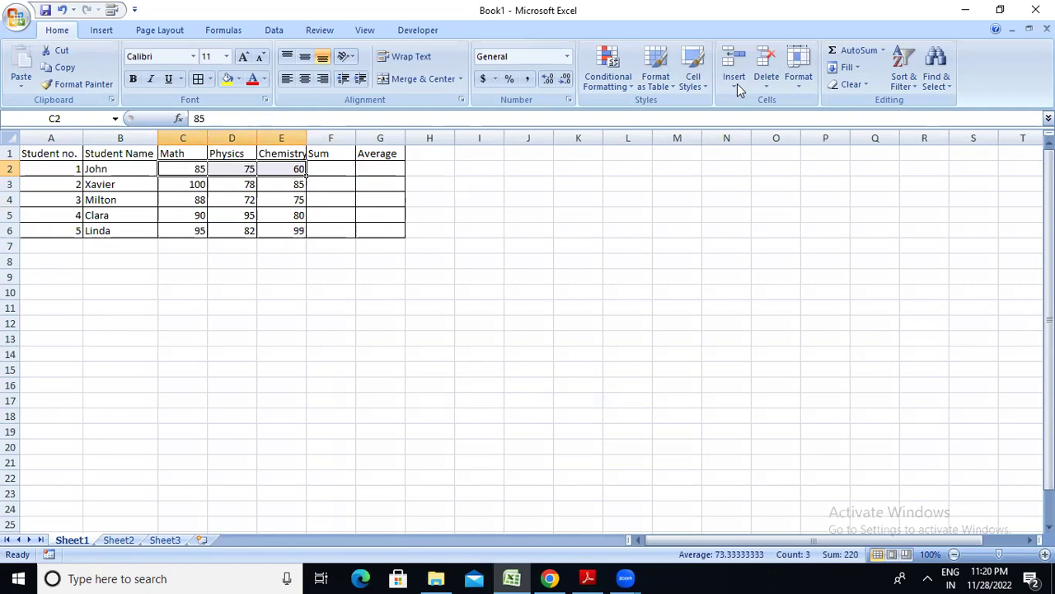
pyautogui.click(861, 50)
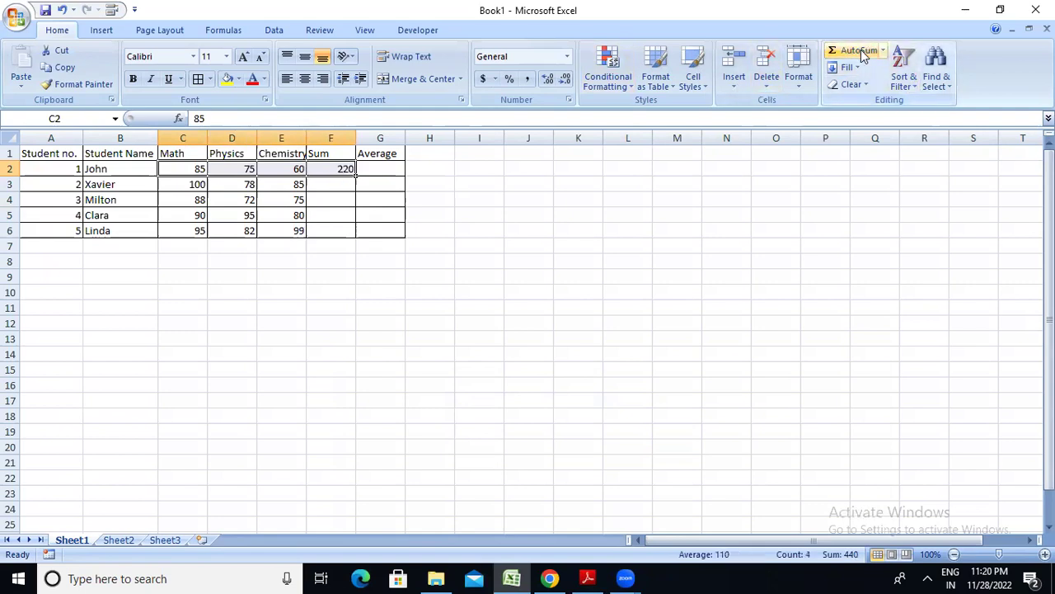
pyautogui.click(533, 391)
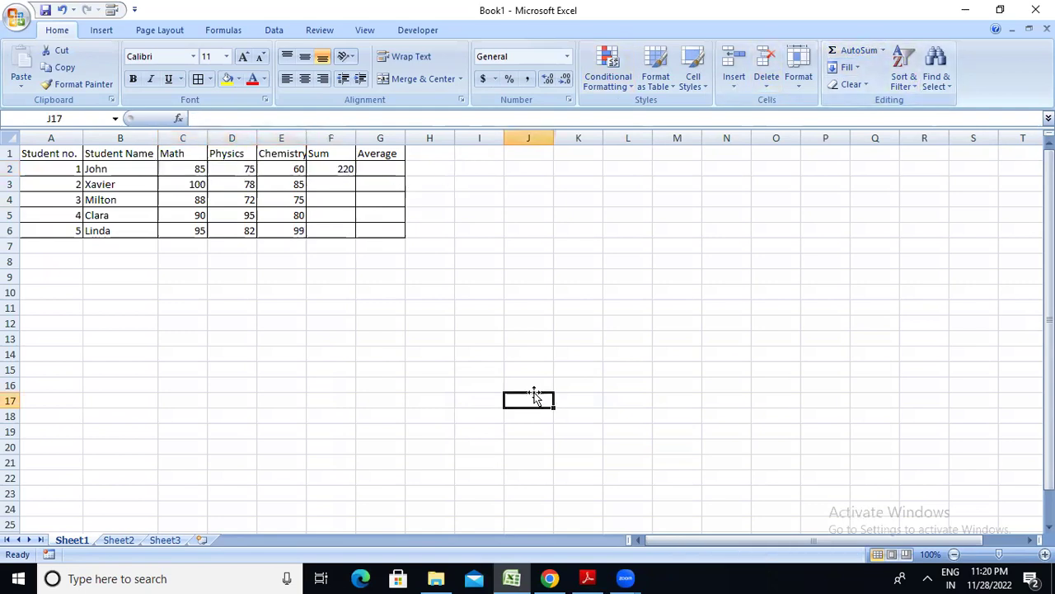
pyautogui.click(590, 577)
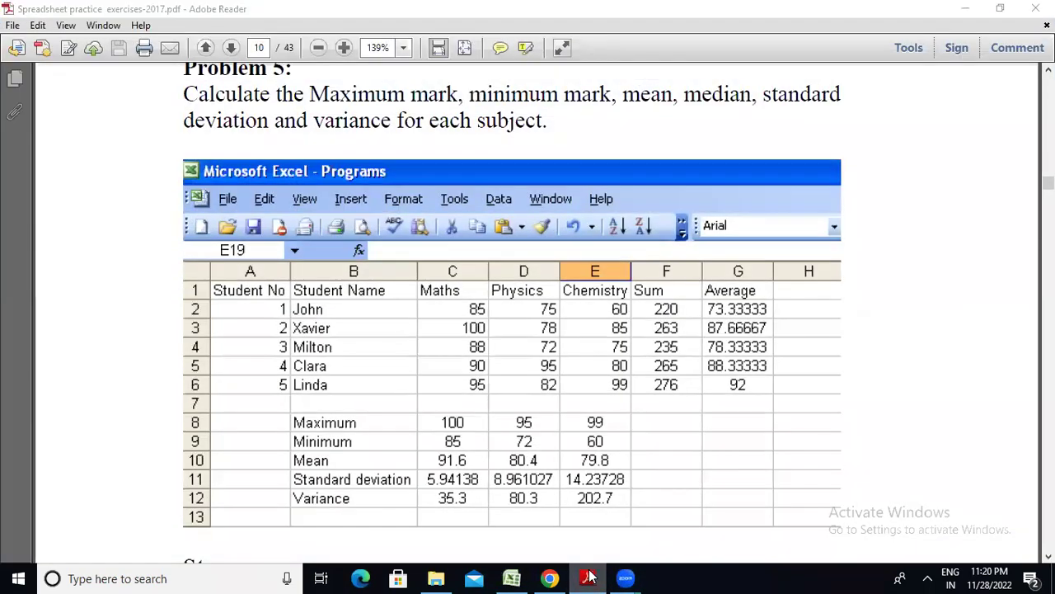
pyautogui.click(590, 577)
# Fill the SUM formula from F2 down to F6, giving totals 220, 263, 235, 265, 276.
pyautogui.click(328, 168)
pyautogui.moveTo(359, 178); pyautogui.dragTo(356, 235)
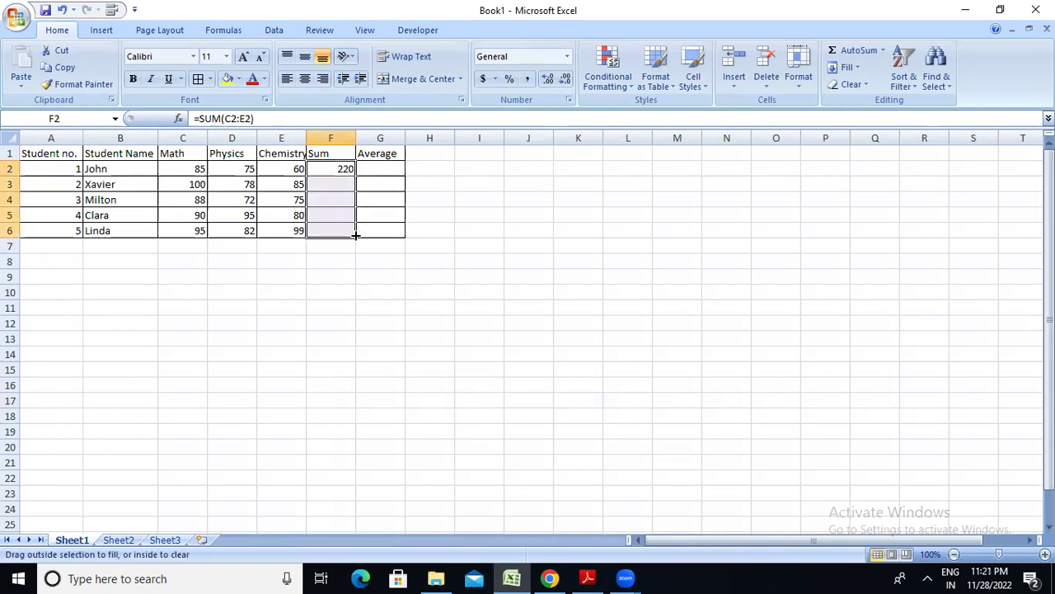
pyautogui.click(502, 227)
pyautogui.click(467, 309)
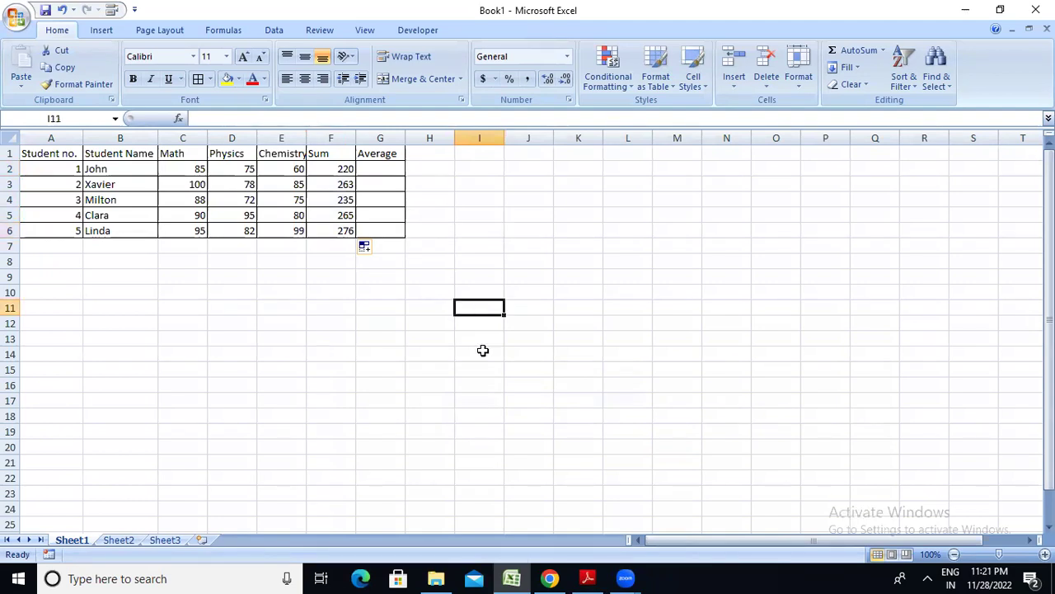
pyautogui.click(587, 578)
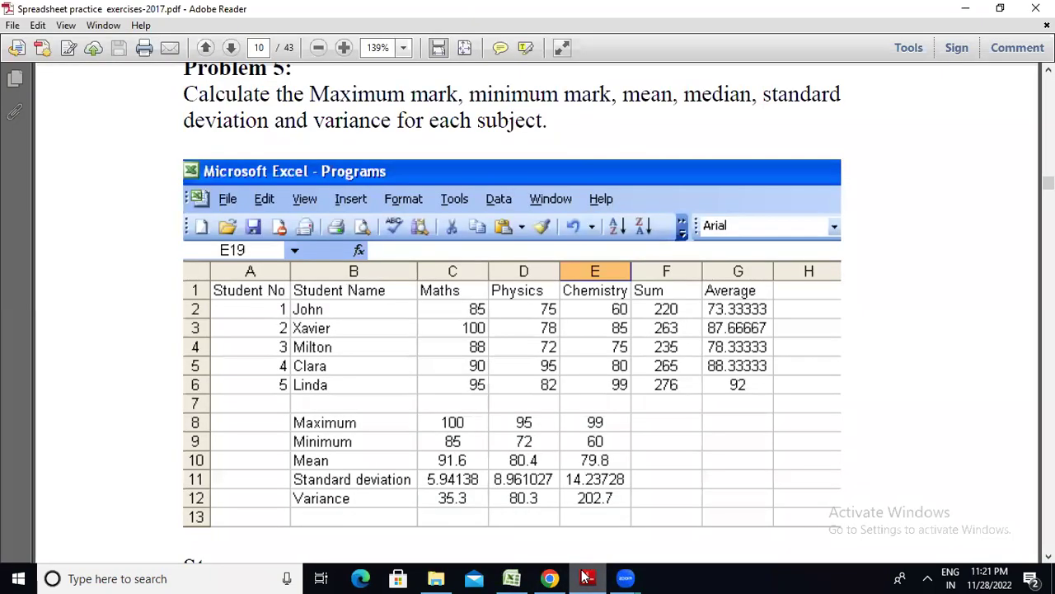
pyautogui.click(587, 578)
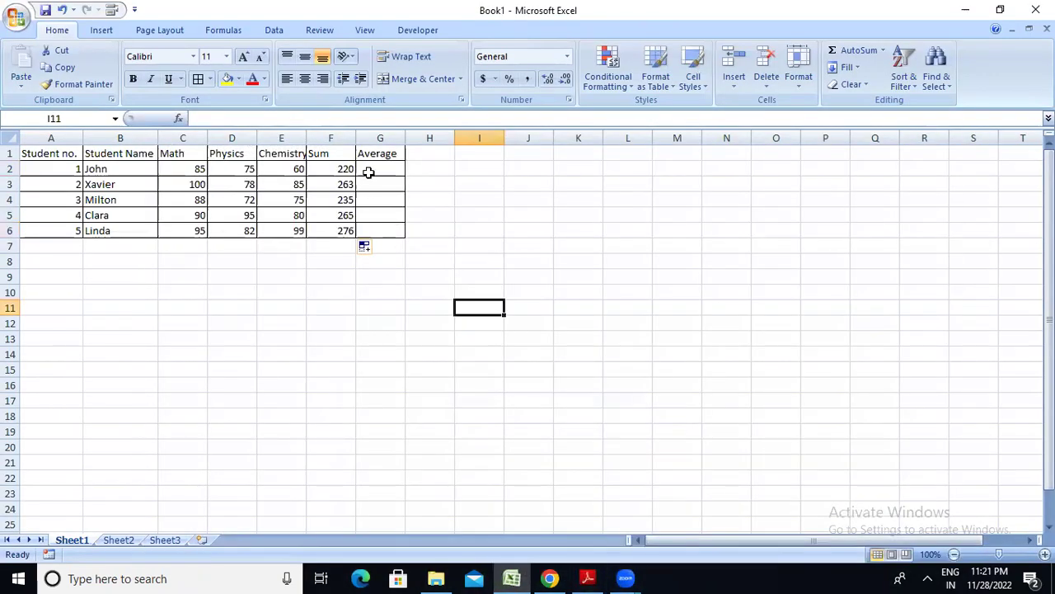
pyautogui.click(365, 170)
pyautogui.click(318, 167)
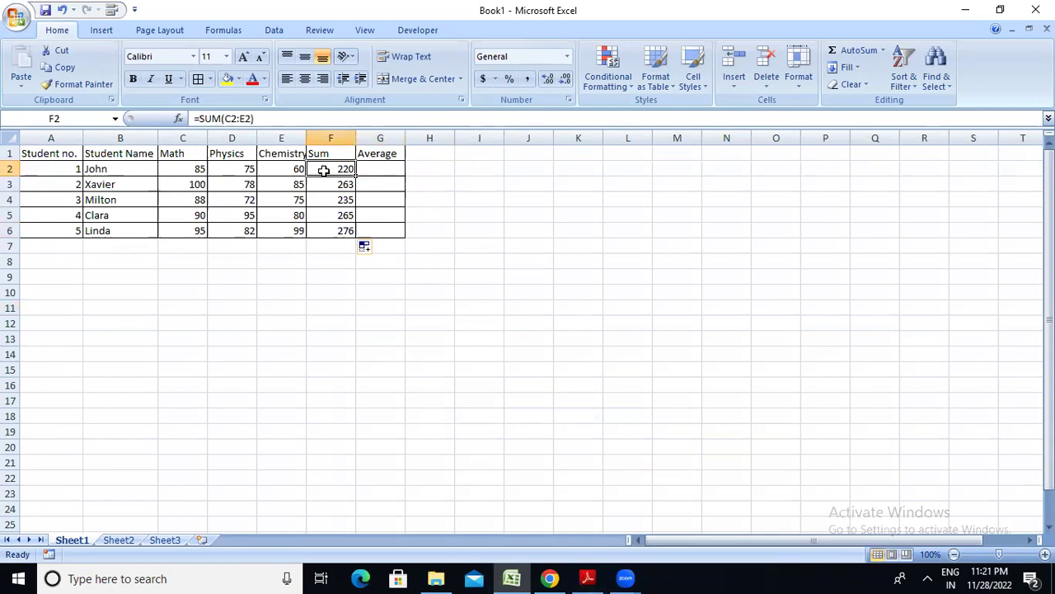
pyautogui.moveTo(168, 166); pyautogui.dragTo(298, 171)
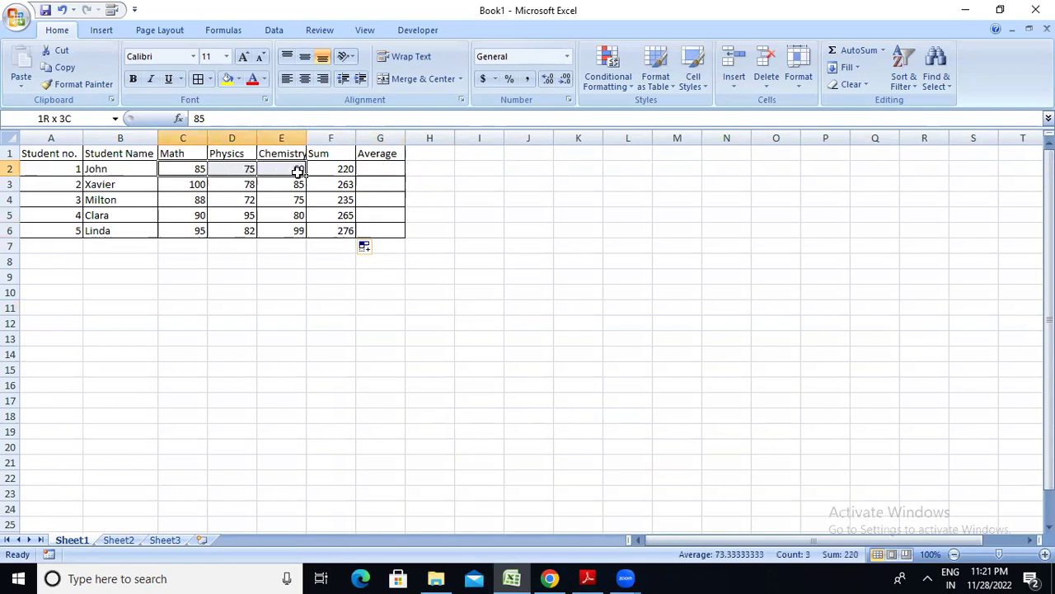
# Start an entry in G2, cancel the stray input that landed in G10, and return to G2.
pyautogui.click(364, 170)
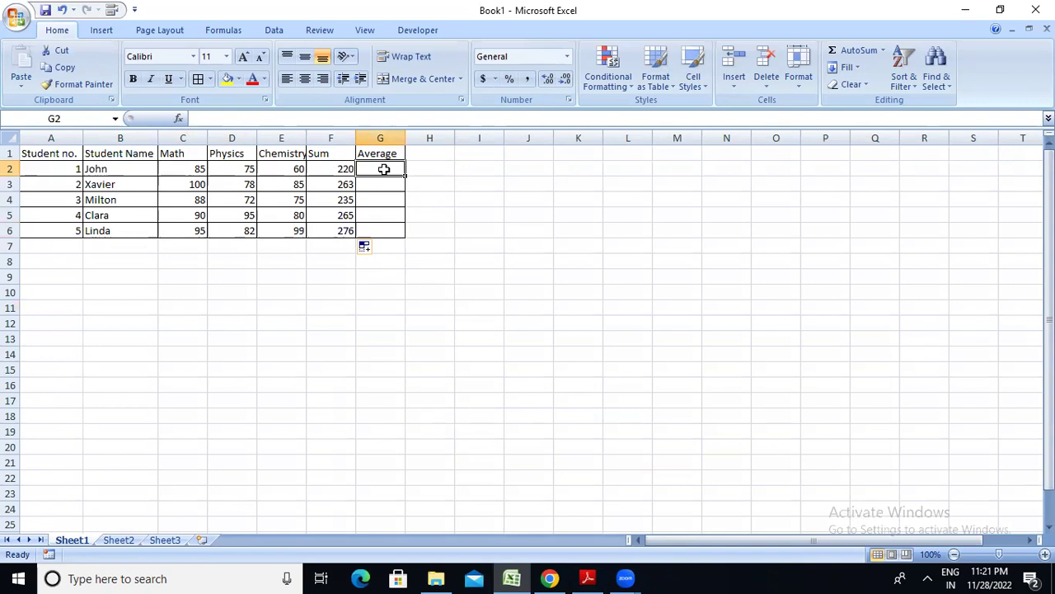
pyautogui.write('=')
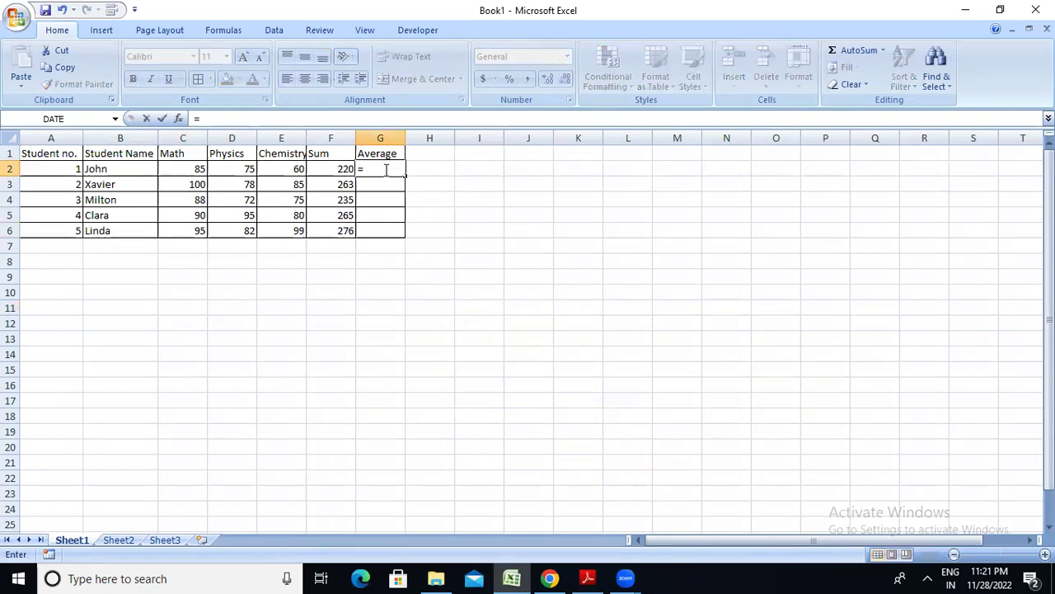
pyautogui.press('Return')
pyautogui.press('Down')
pyautogui.press('Down')
pyautogui.press('Down')
pyautogui.write('9')
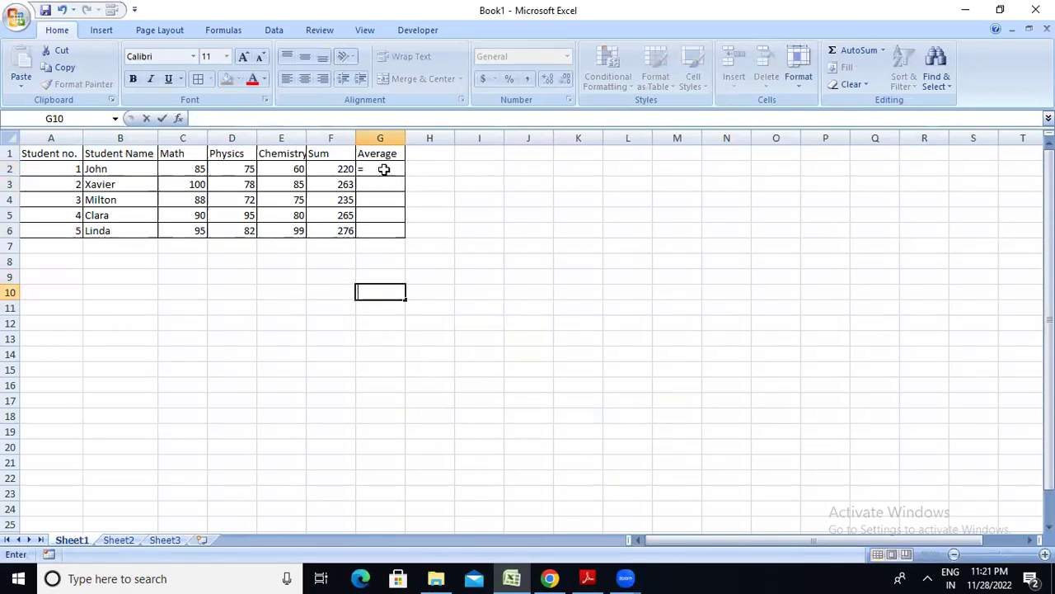
pyautogui.press('Escape')
pyautogui.click(388, 169)
# Enter the formula =(F2/3) in G2, giving an average of 73.33333.
pyautogui.doubleClick(388, 169)
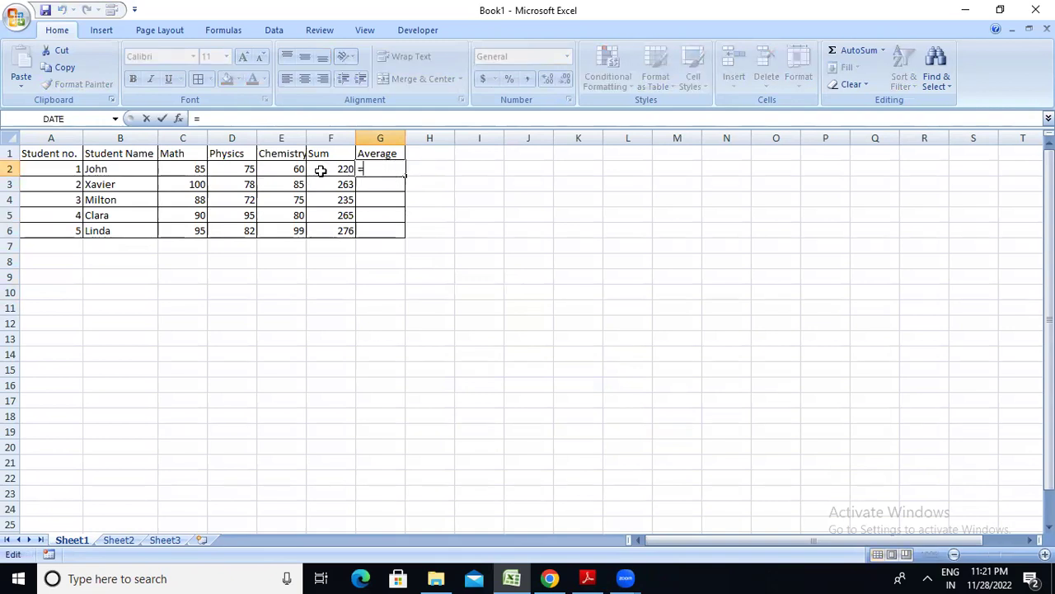
pyautogui.click(320, 171)
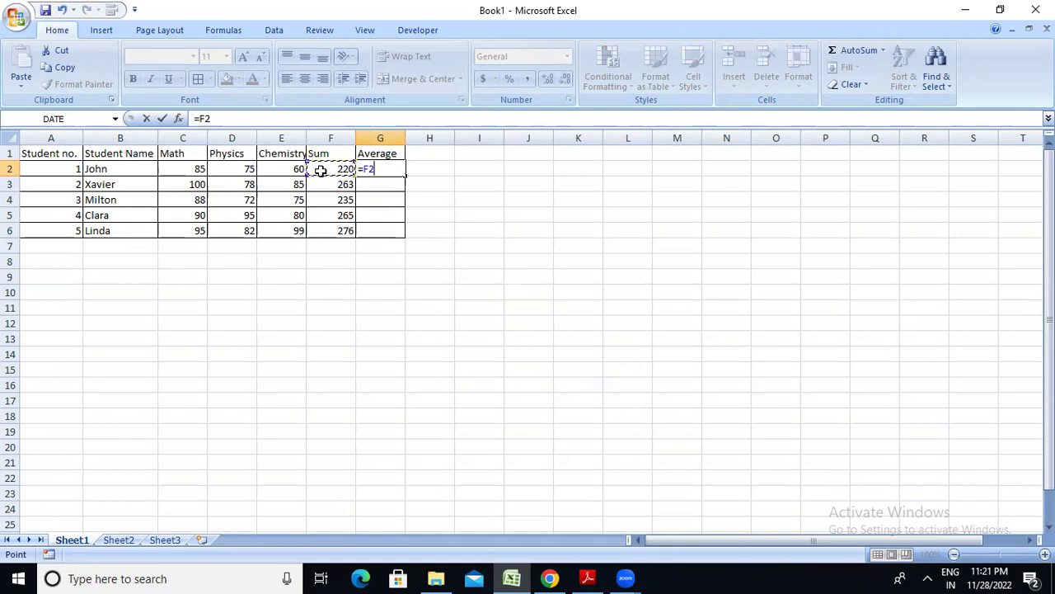
pyautogui.press('BackSpace')
pyautogui.press('BackSpace')
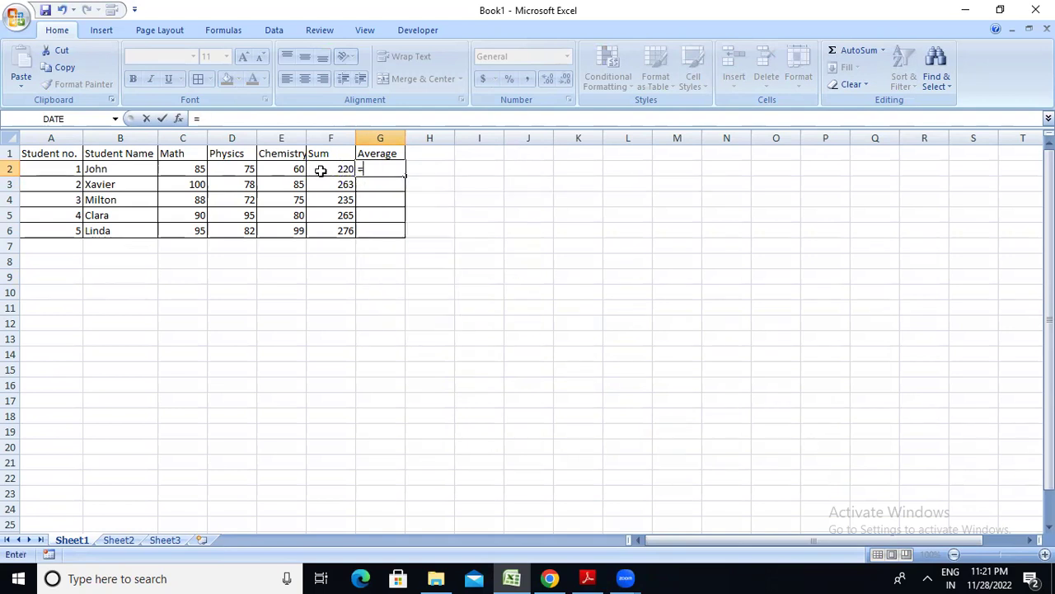
pyautogui.write('(')
pyautogui.click(321, 170)
pyautogui.write('/3)')
pyautogui.press('Return')
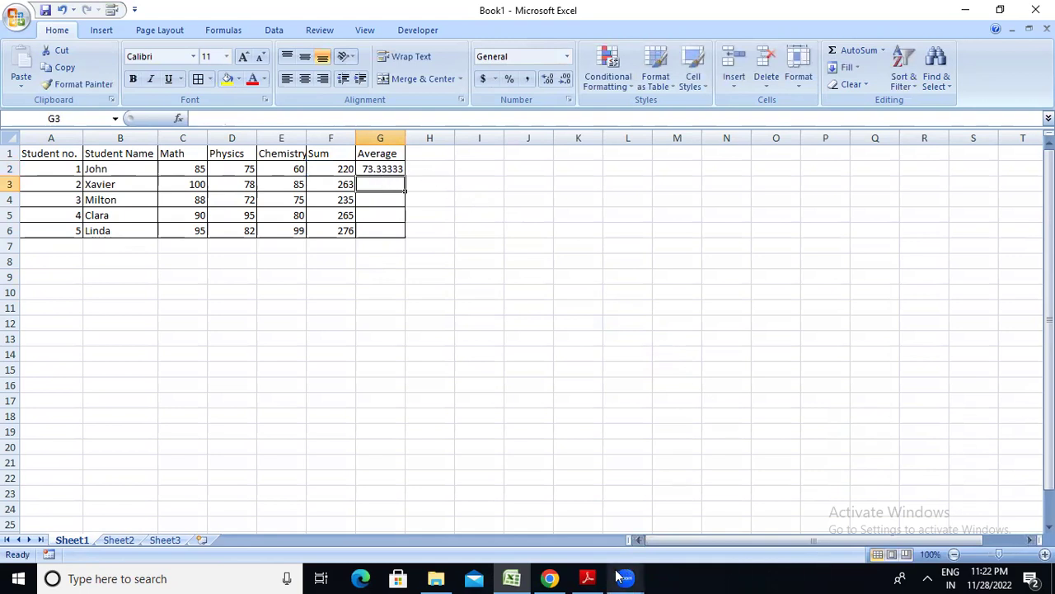
pyautogui.click(586, 577)
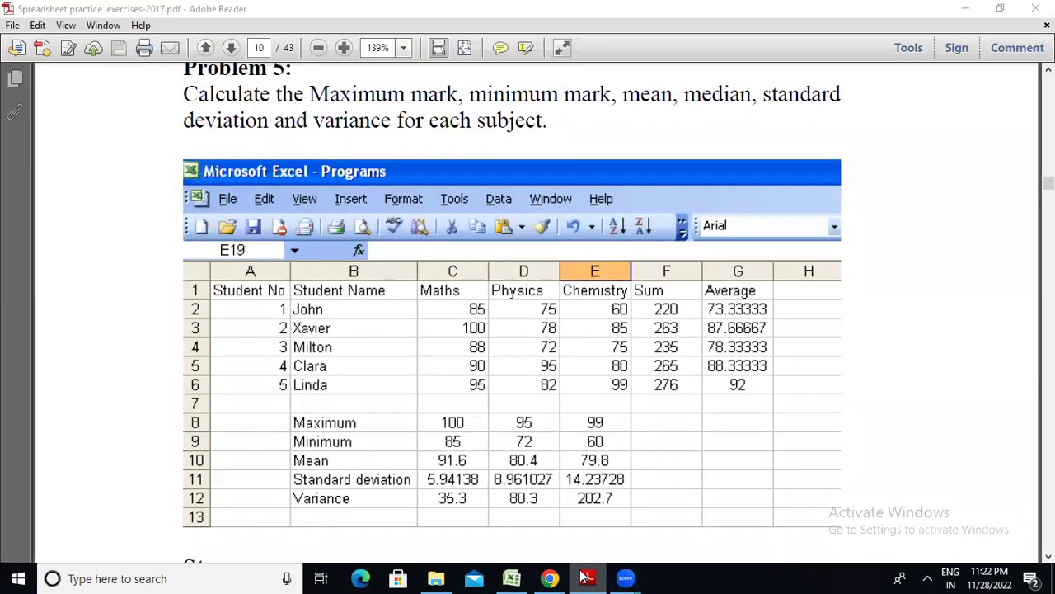
pyautogui.click(587, 577)
pyautogui.click(587, 577)
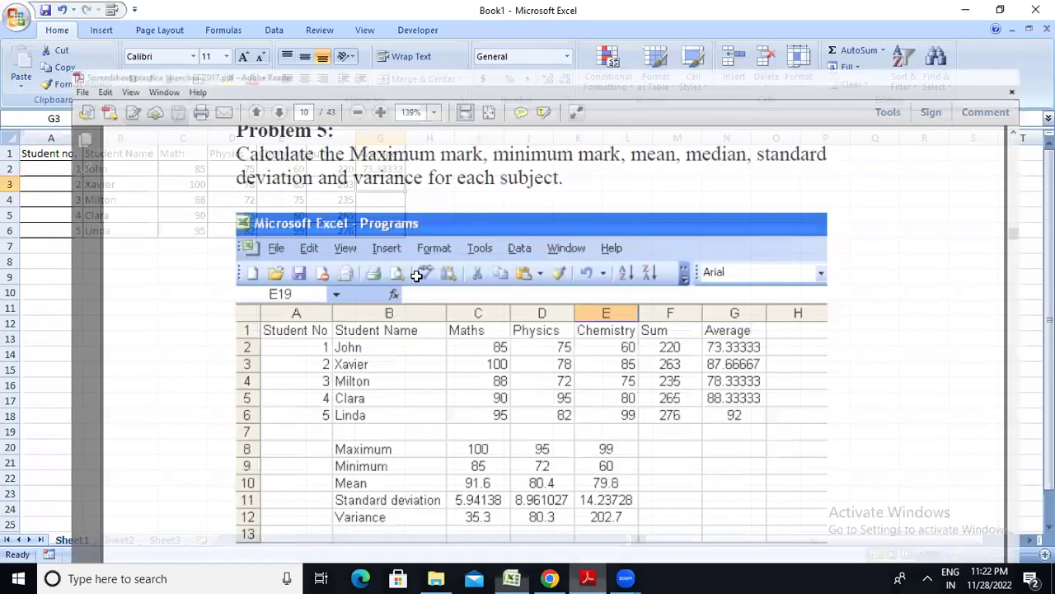
pyautogui.hotkey('alt', 'Tab')
pyautogui.click(392, 169)
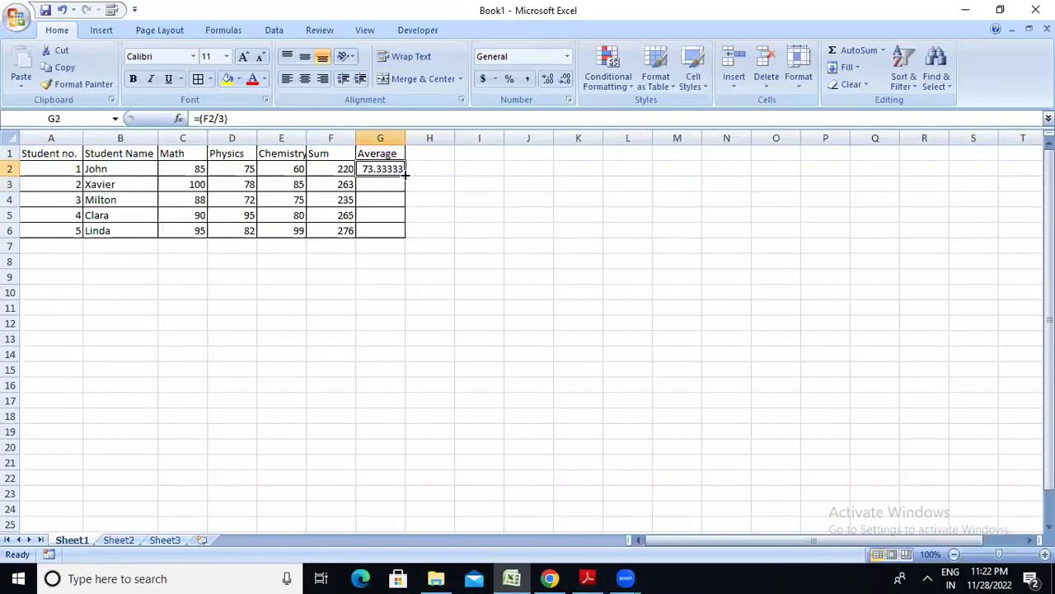
pyautogui.moveTo(406, 173); pyautogui.dragTo(403, 236)
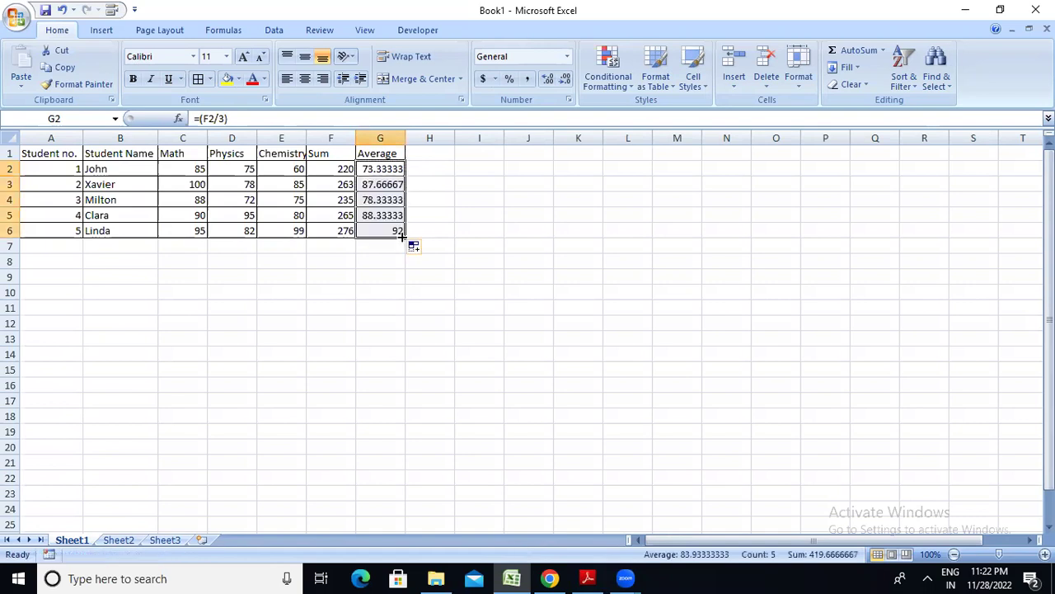
pyautogui.click(569, 209)
pyautogui.click(601, 576)
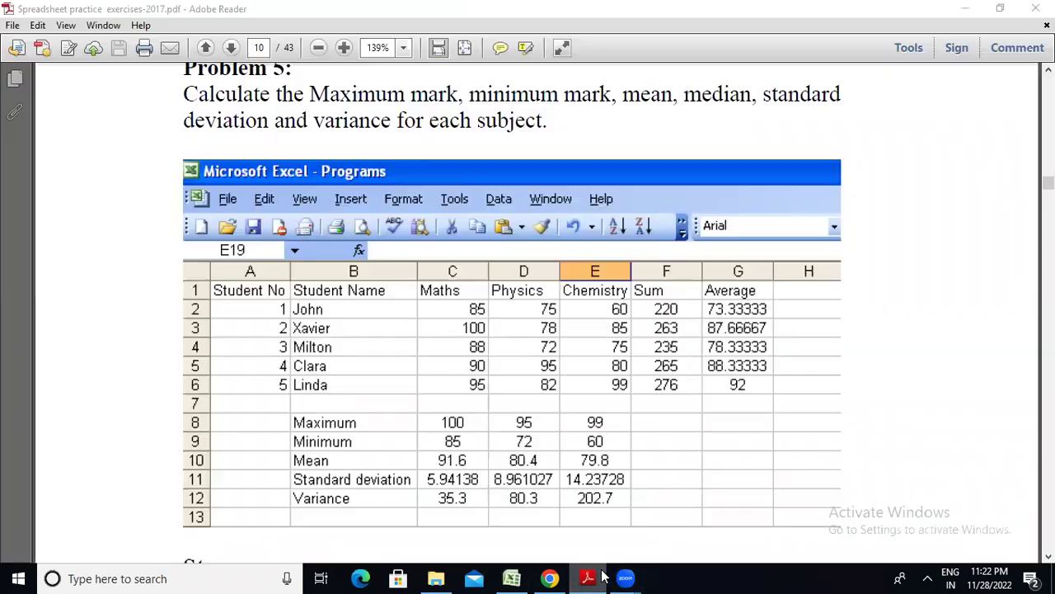
pyautogui.click(603, 576)
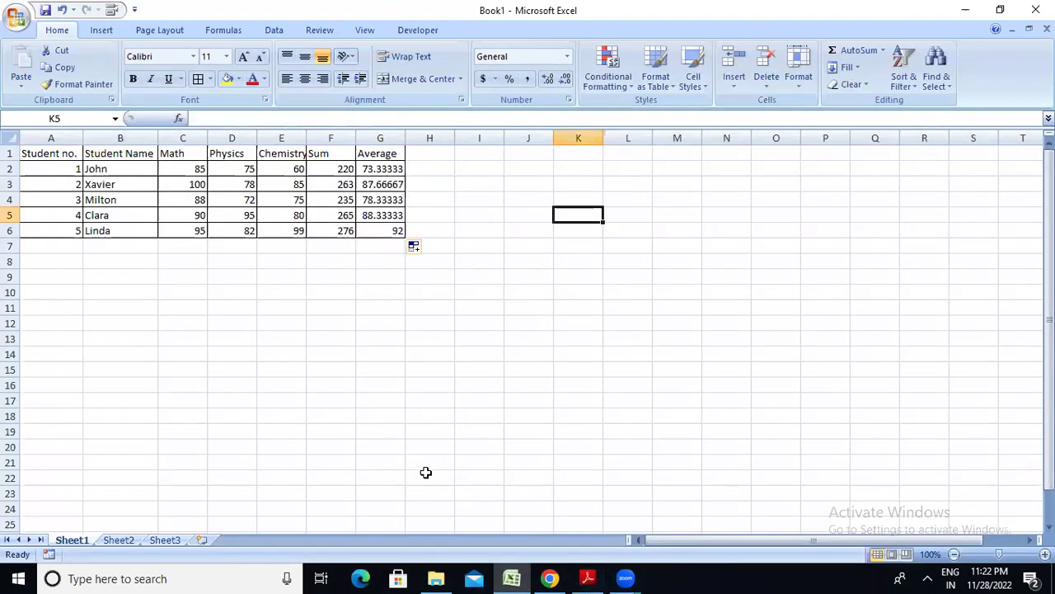
pyautogui.click(588, 577)
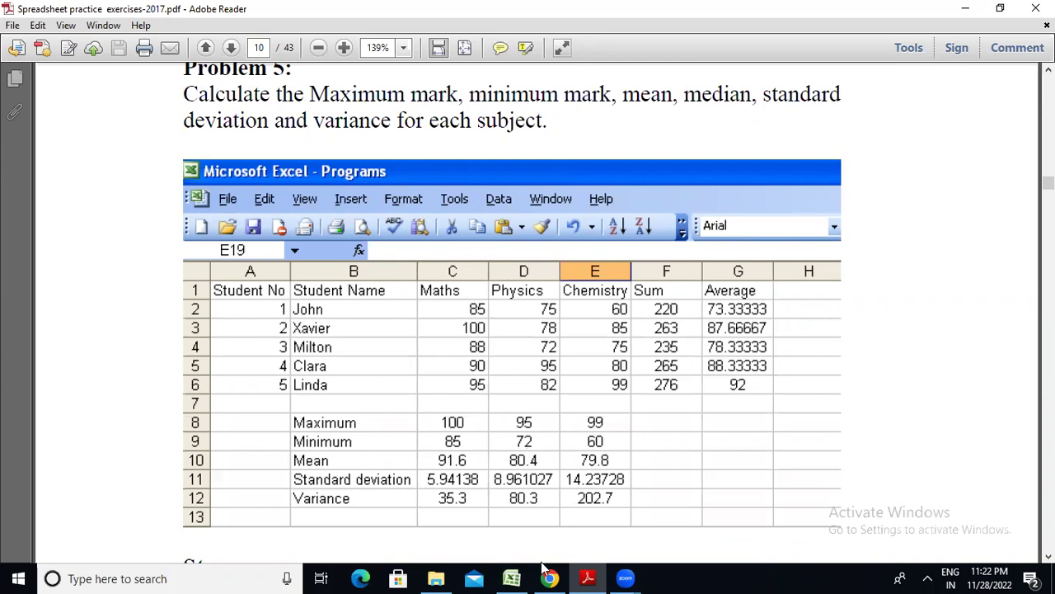
pyautogui.click(511, 577)
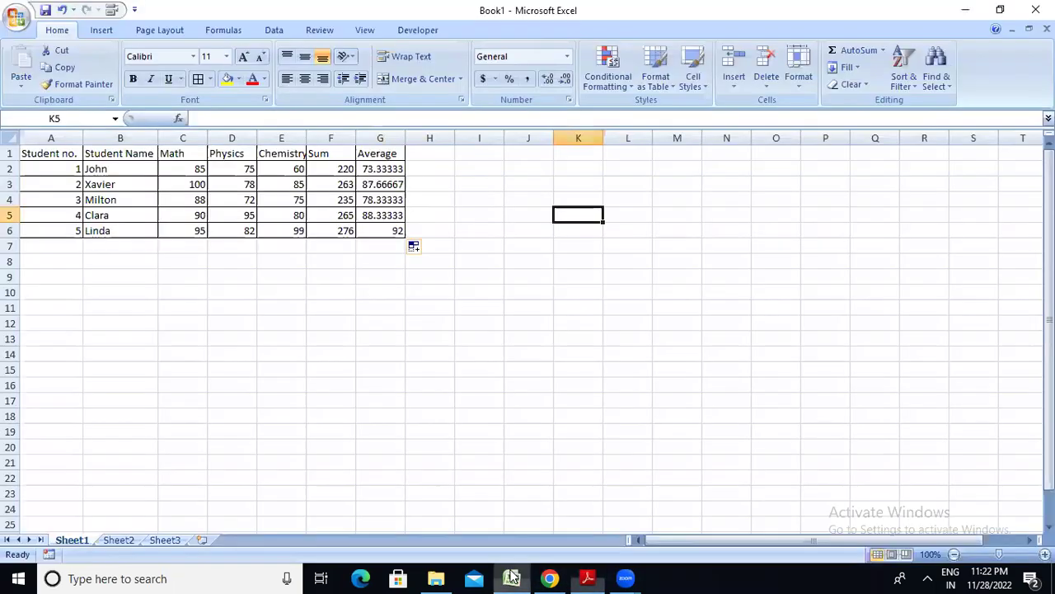
# Enter the labels Maximum and Minimum in B9 and B10.
pyautogui.click(93, 277)
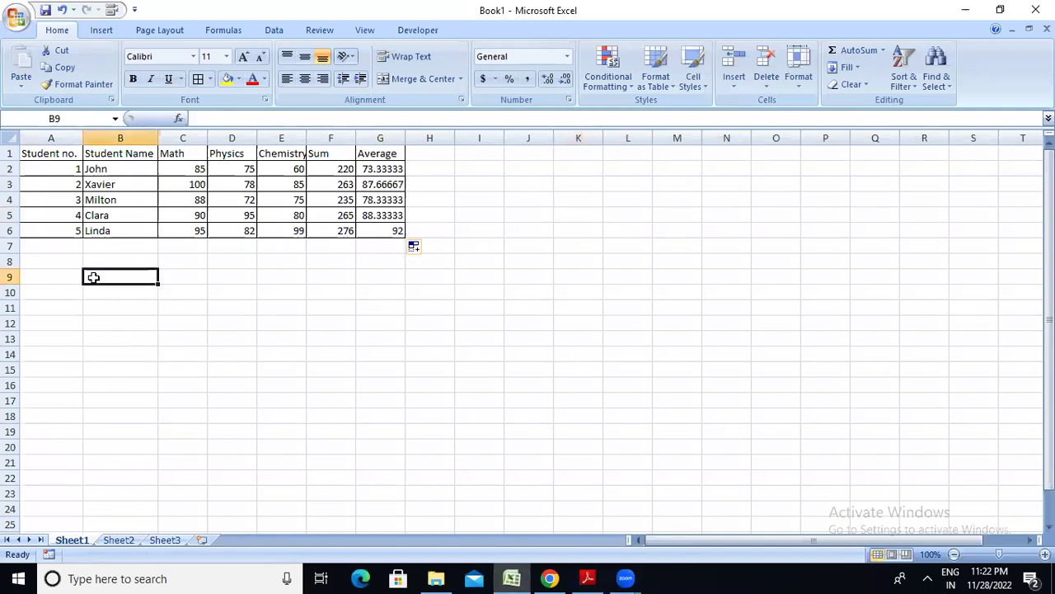
pyautogui.write('Maximum')
pyautogui.press('Return')
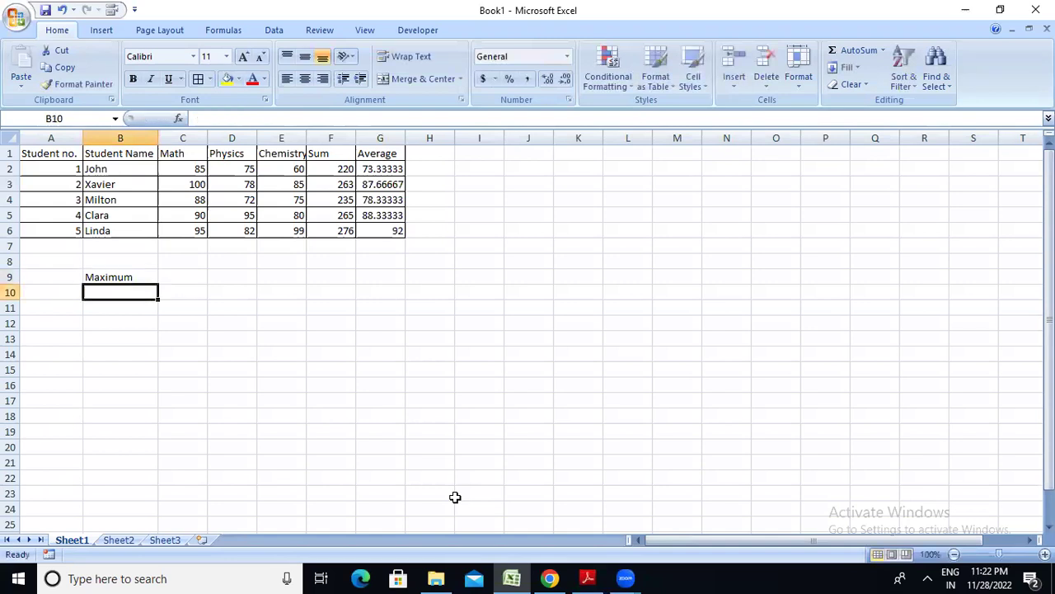
pyautogui.write('n')
pyautogui.press('BackSpace')
pyautogui.write('Mini')
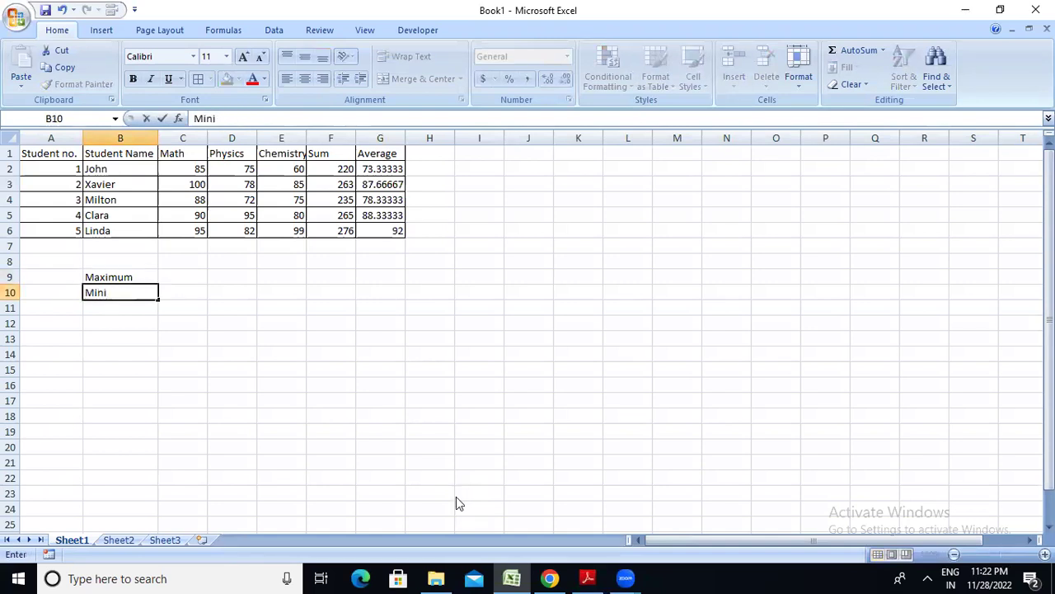
pyautogui.write('mum')
pyautogui.press('Return')
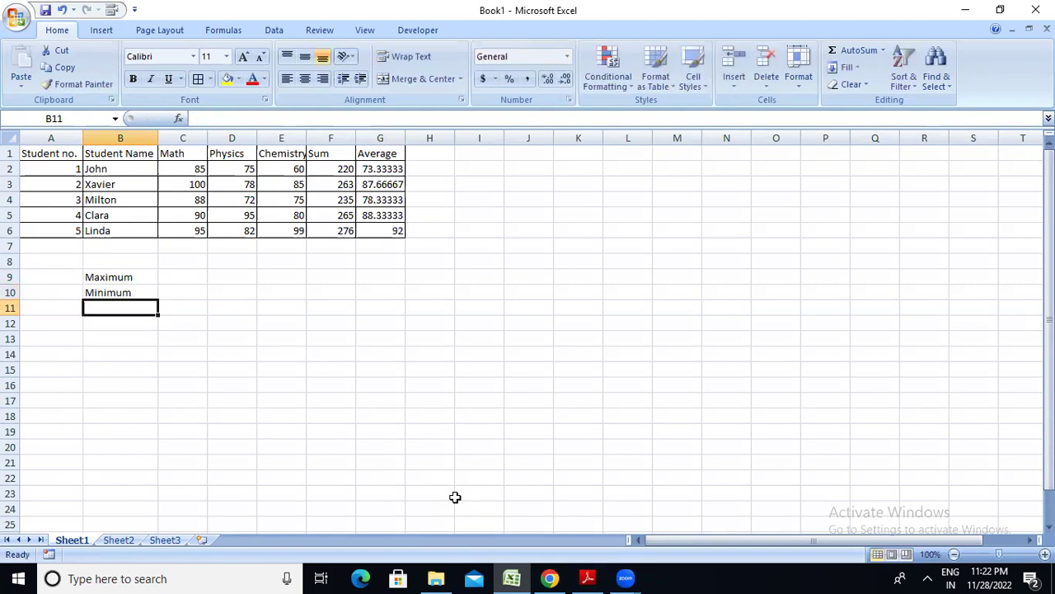
# Add the Mean and Standard Deviation labels in B11:B12 and start Variance in B13.
pyautogui.click(589, 578)
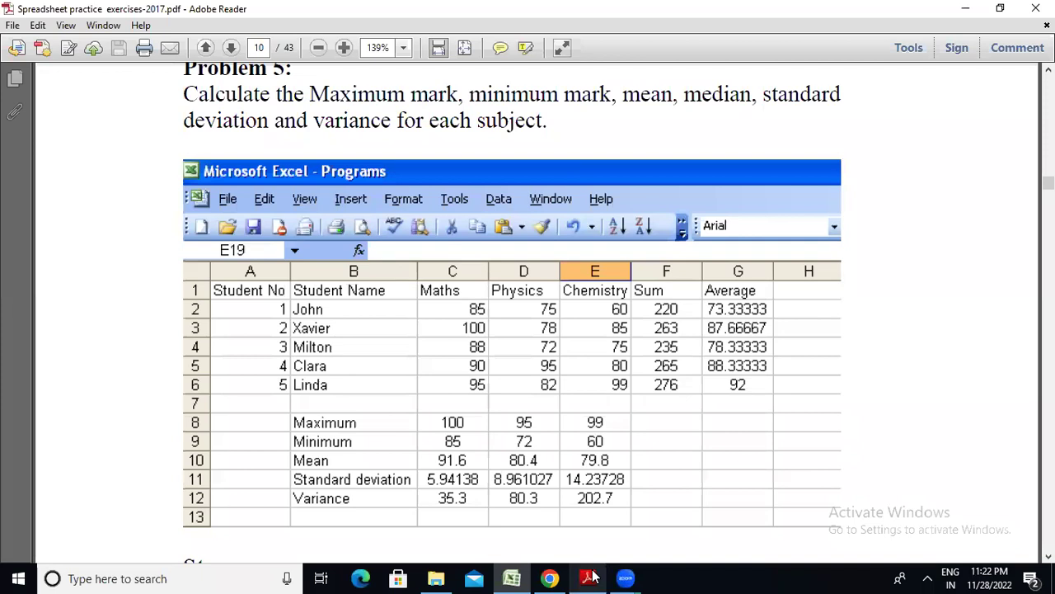
pyautogui.click(590, 578)
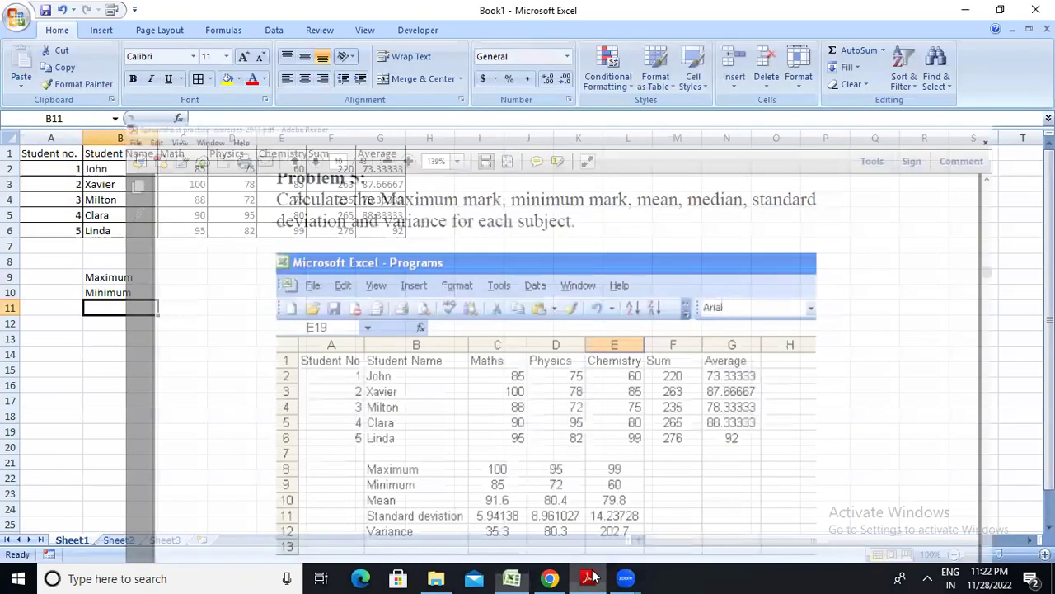
pyautogui.write('Mean')
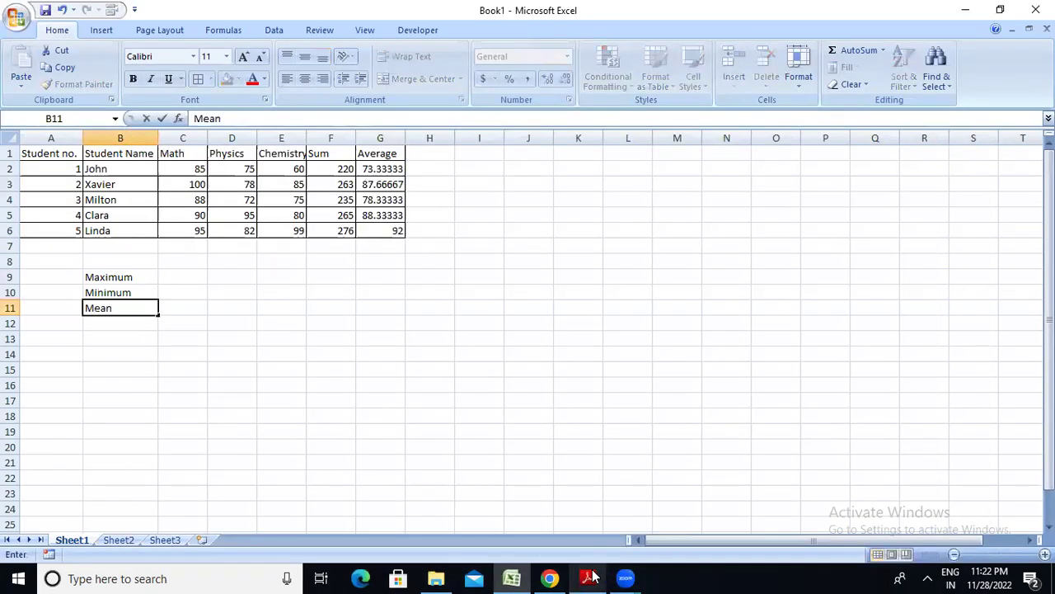
pyautogui.press('Return')
pyautogui.write('dard Debvia')
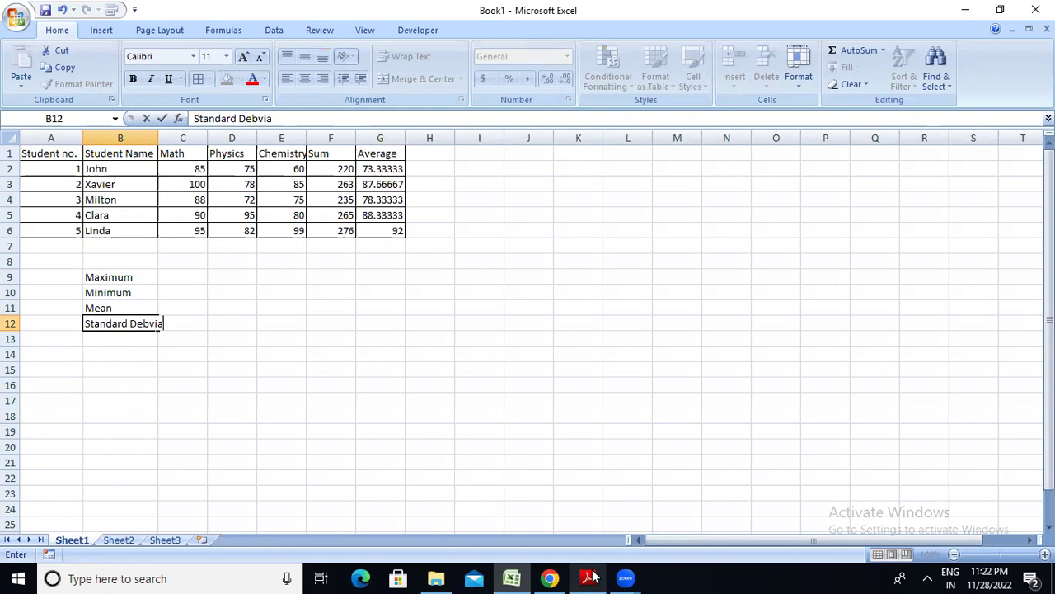
pyautogui.write('tion')
pyautogui.press('Return')
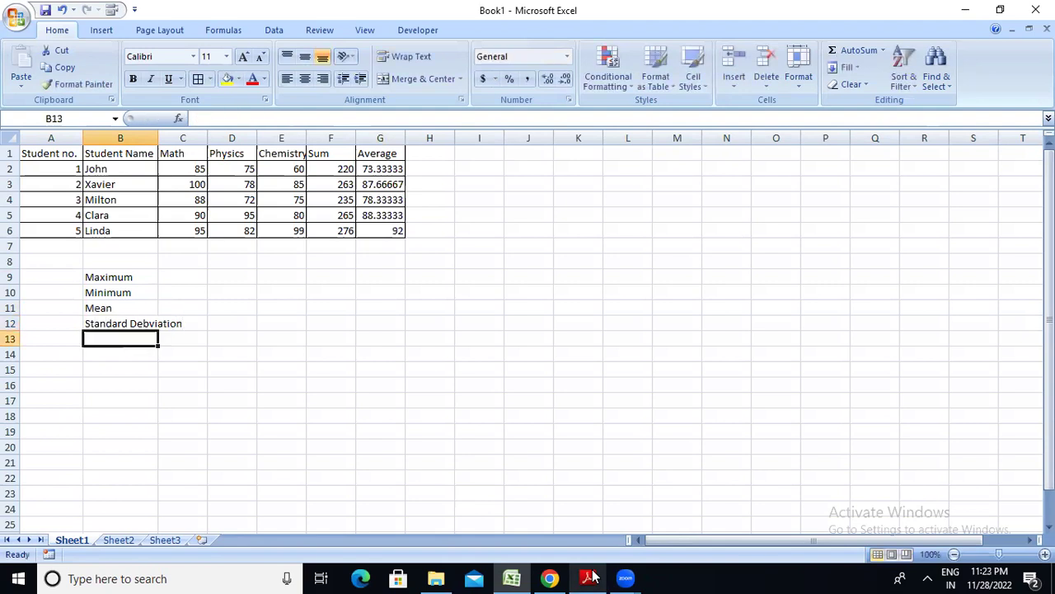
pyautogui.write('Variance')
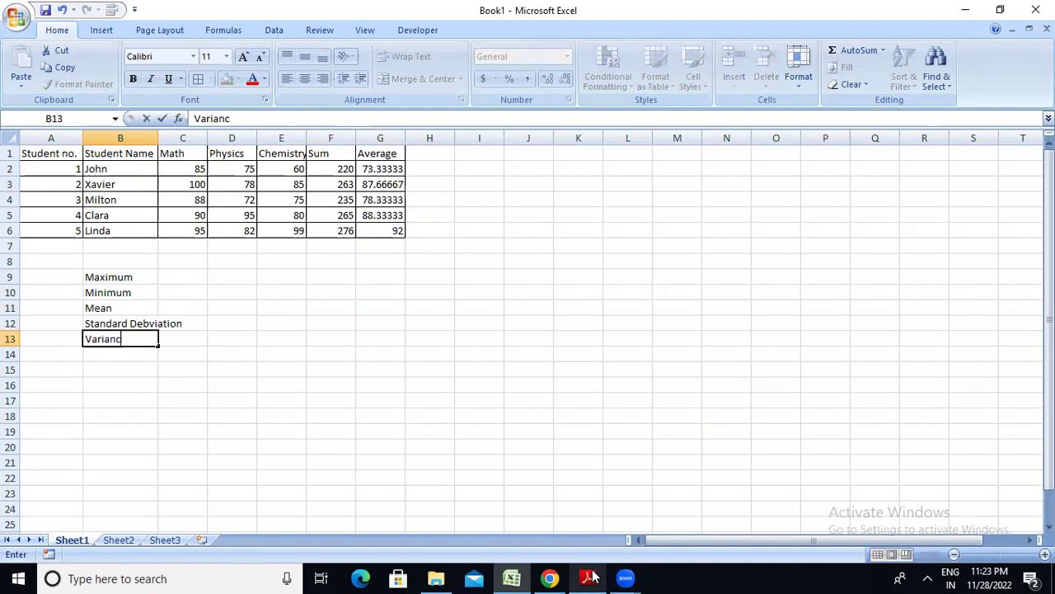
# Commit the Variance label and AutoFit column B to its longest label.
pyautogui.click(157, 137)
pyautogui.doubleClick(158, 136)
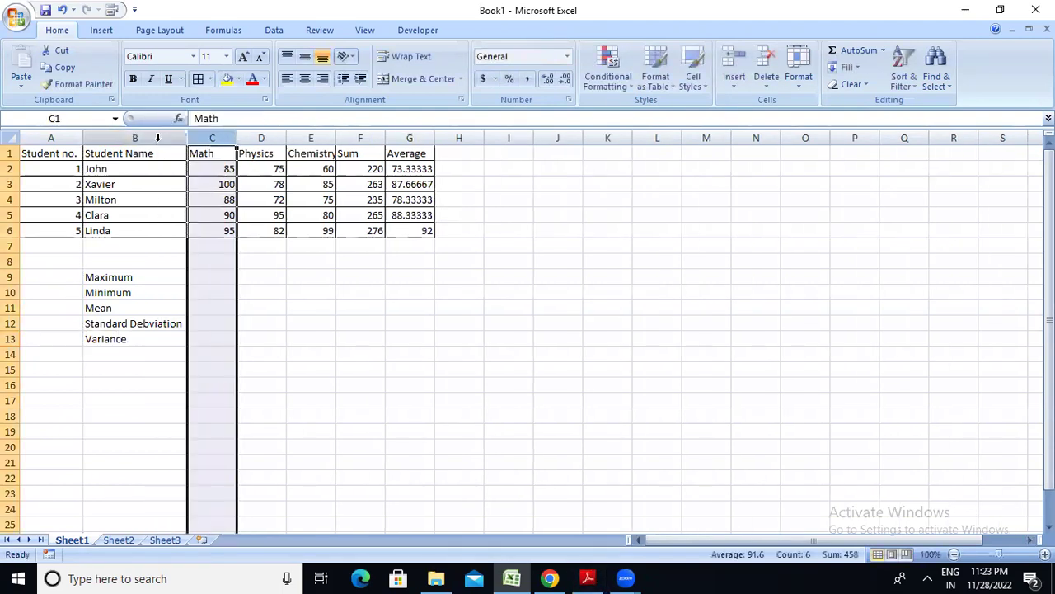
pyautogui.click(324, 385)
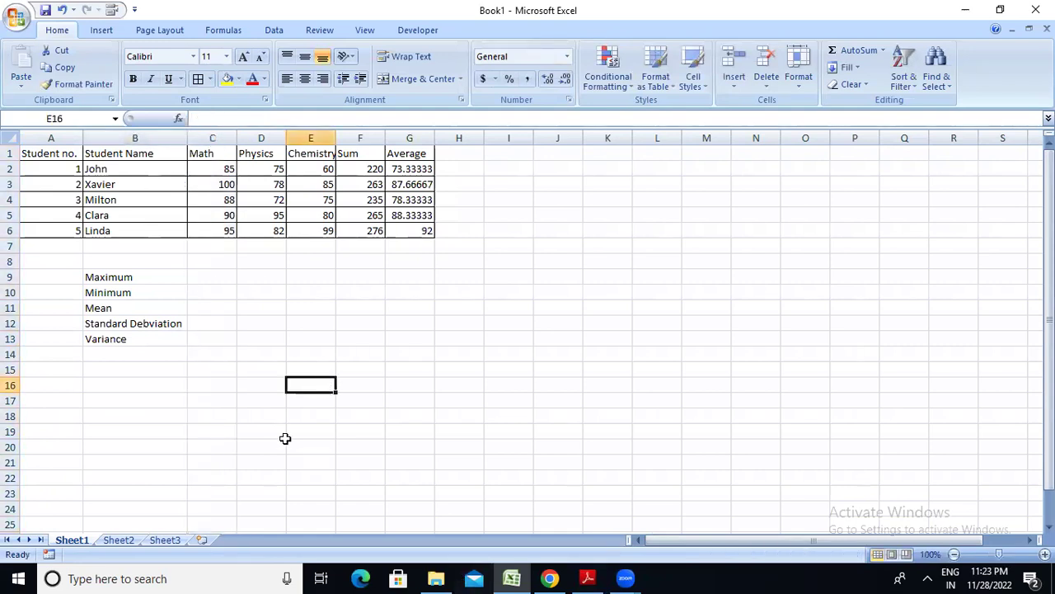
pyautogui.click(604, 578)
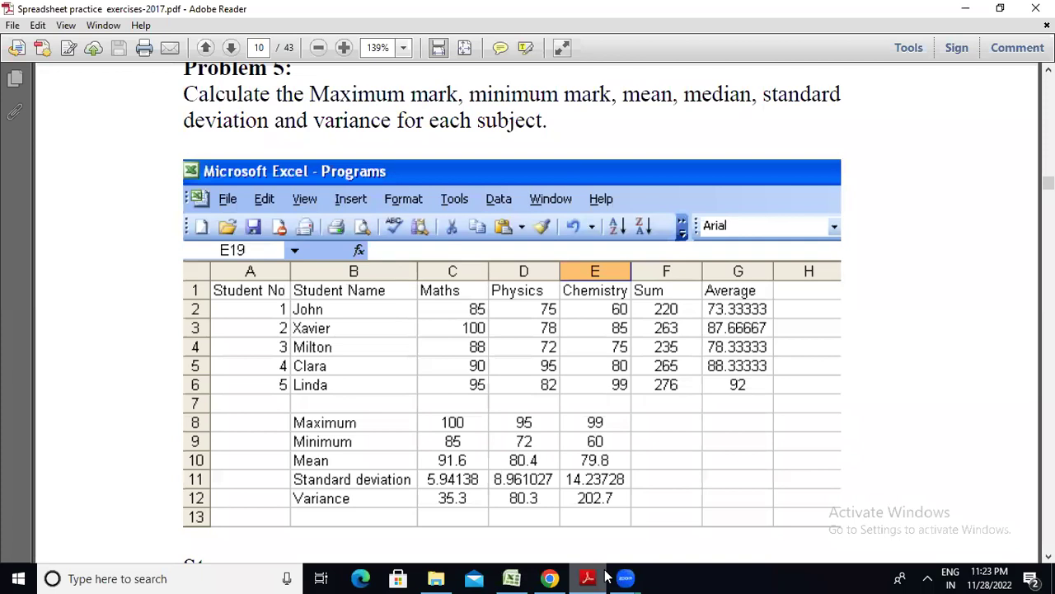
pyautogui.click(605, 578)
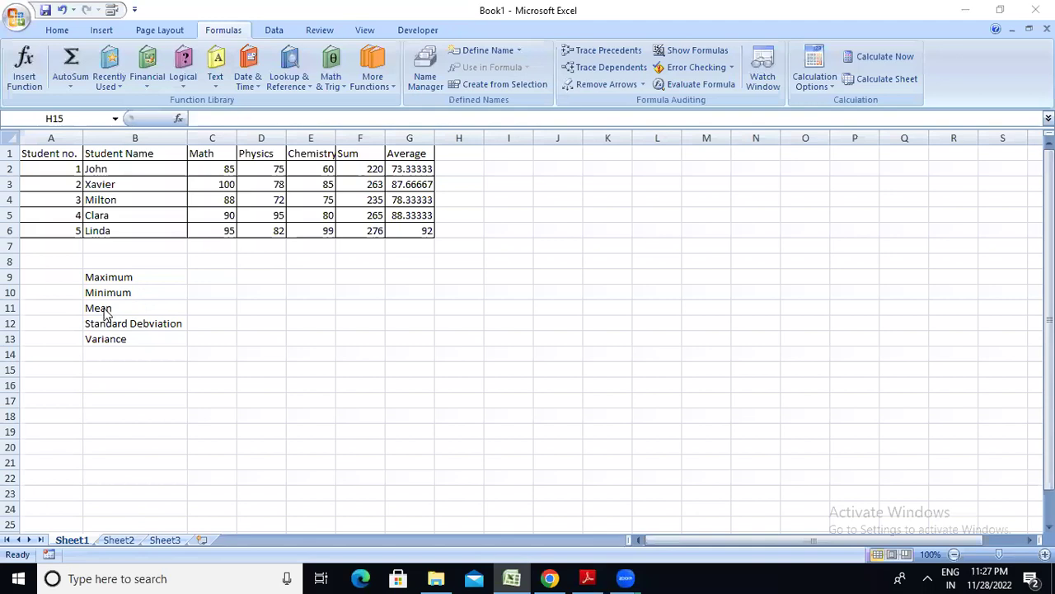
# Correct B12 from 'Standard Debviation' to 'Standard Deviation'.
pyautogui.click(149, 327)
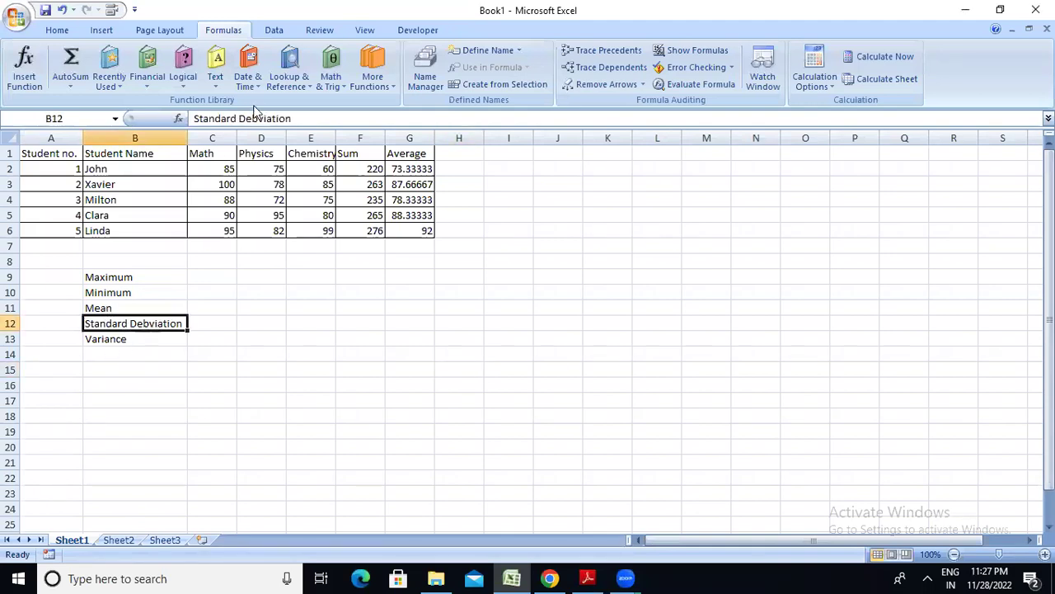
pyautogui.click(254, 118)
pyautogui.press('BackSpace')
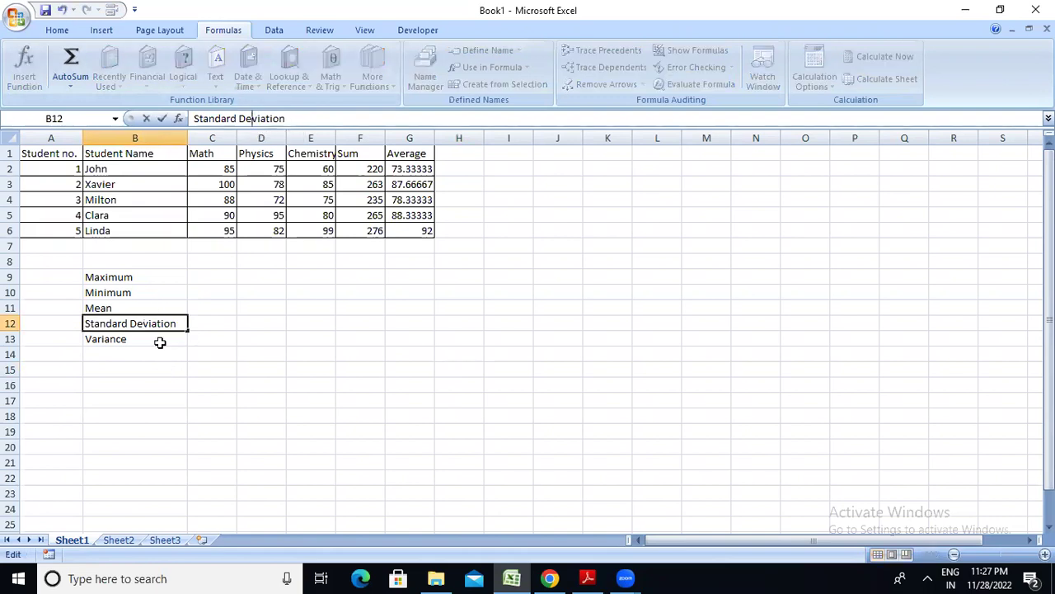
pyautogui.click(159, 339)
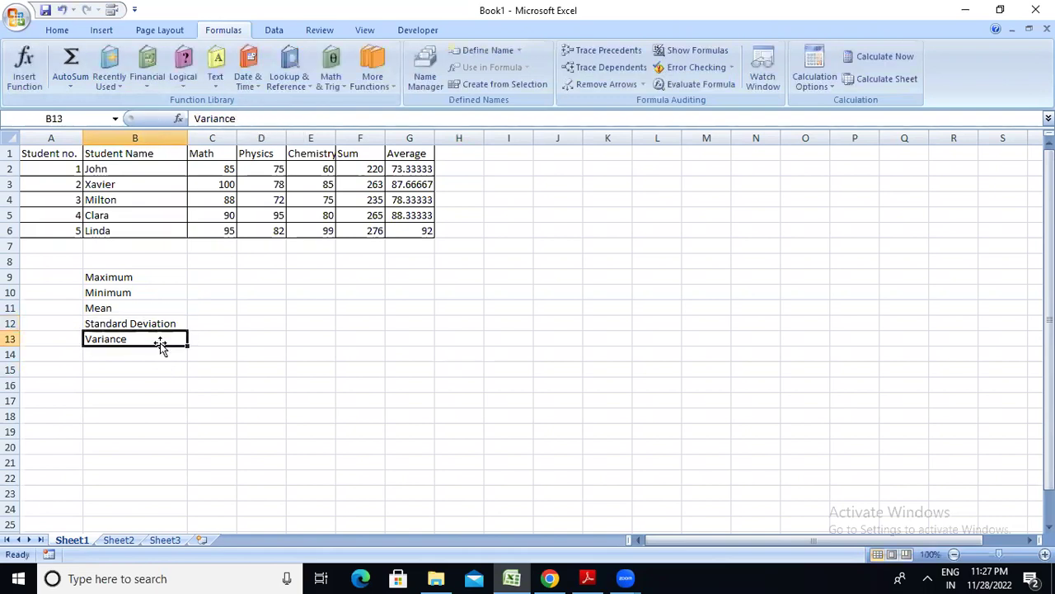
pyautogui.click(197, 276)
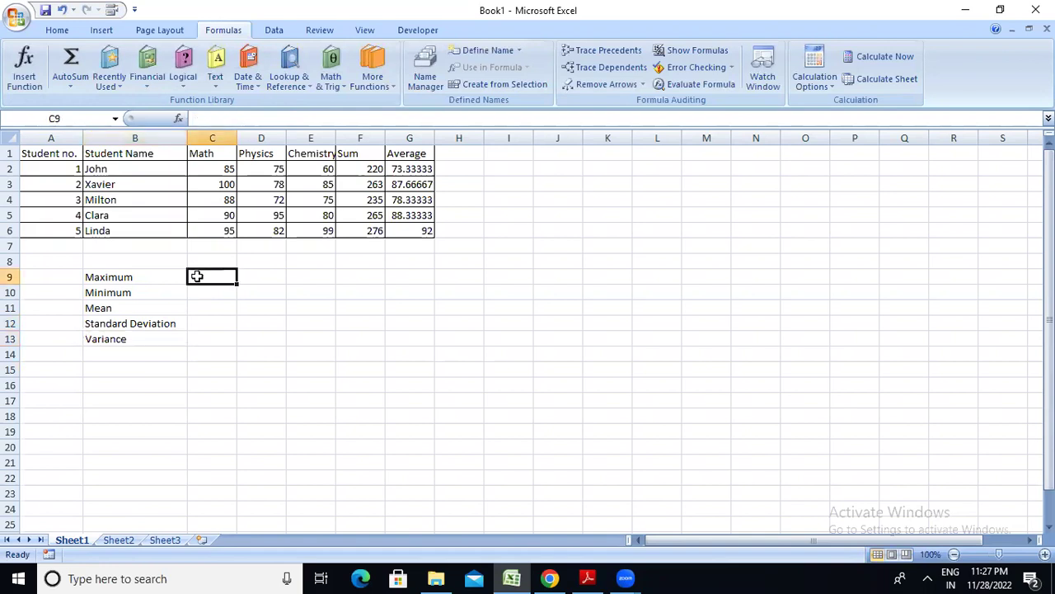
# Enter =MAX(C2:C6) in C9 from the Statistical functions, giving 100.
pyautogui.write('=')
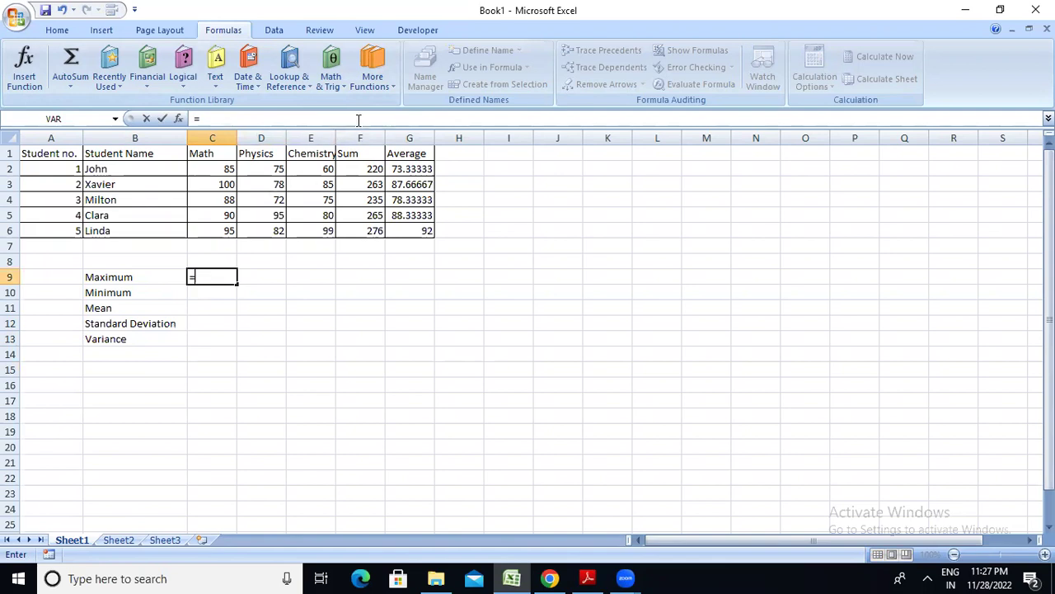
pyautogui.click(54, 32)
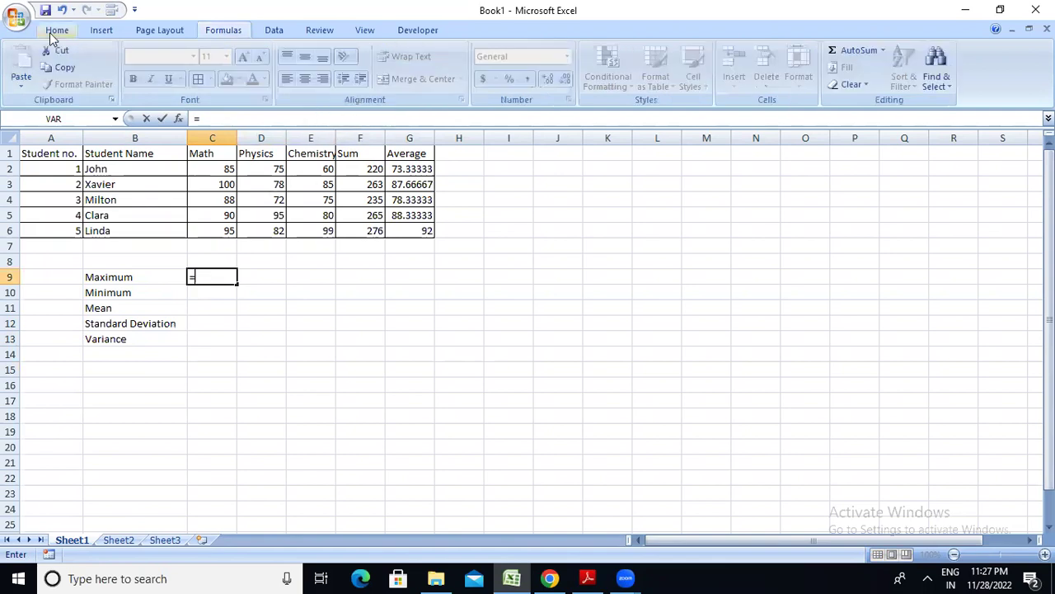
pyautogui.click(219, 31)
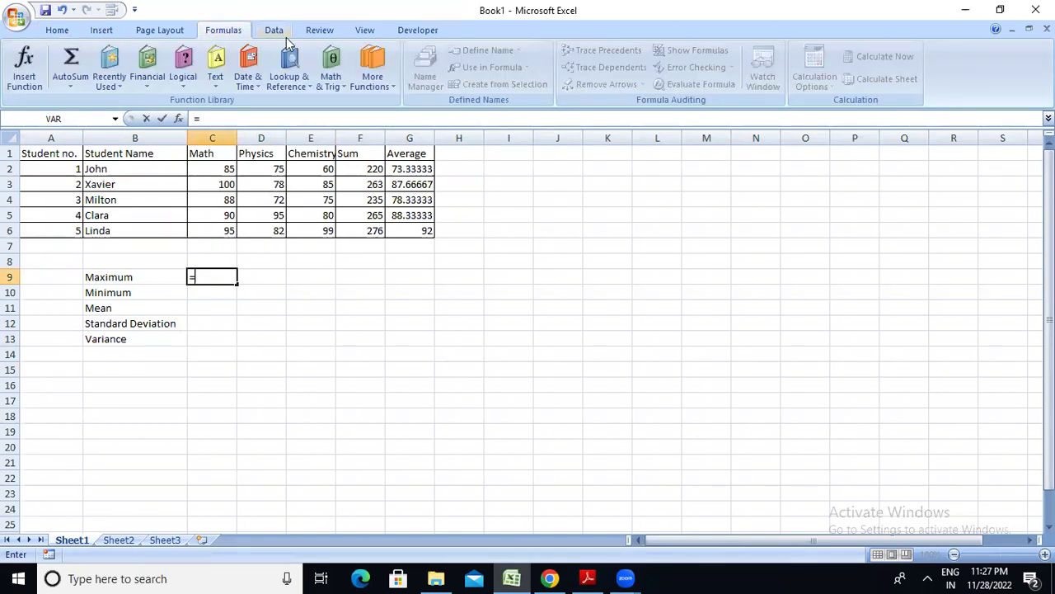
pyautogui.click(81, 90)
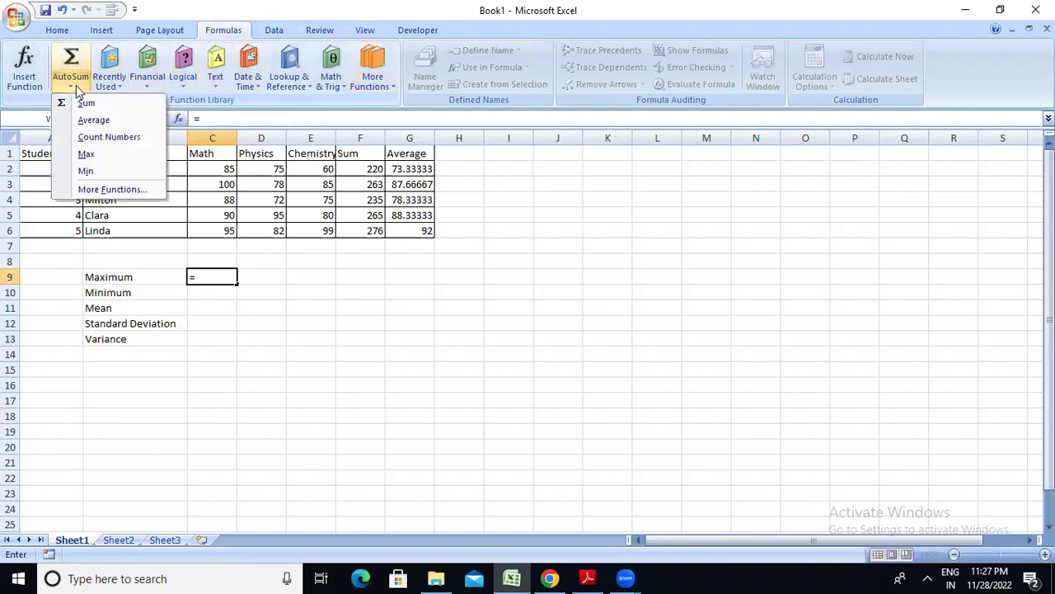
pyautogui.click(89, 155)
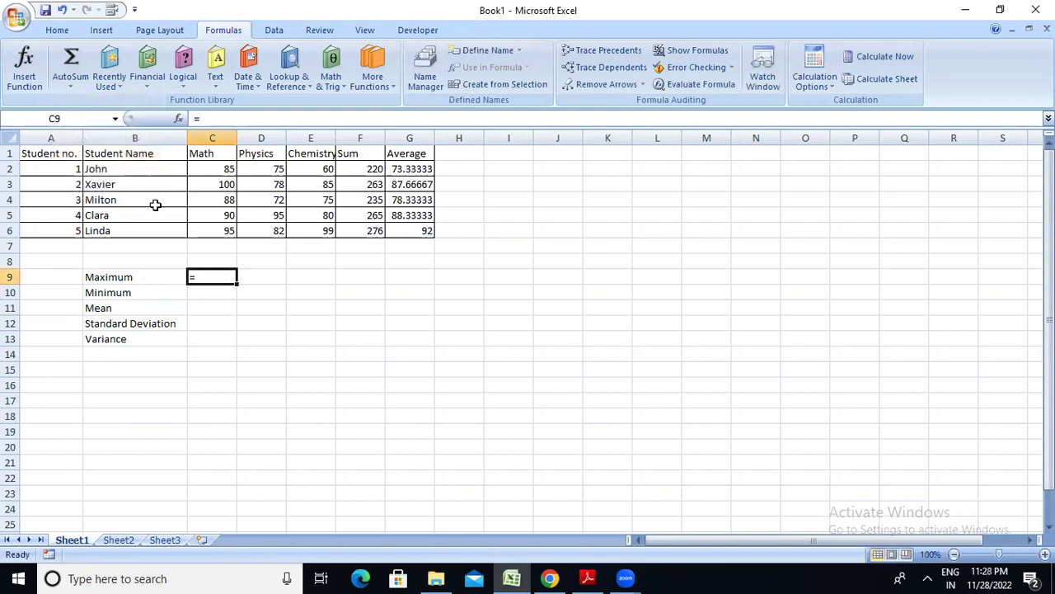
pyautogui.click(71, 85)
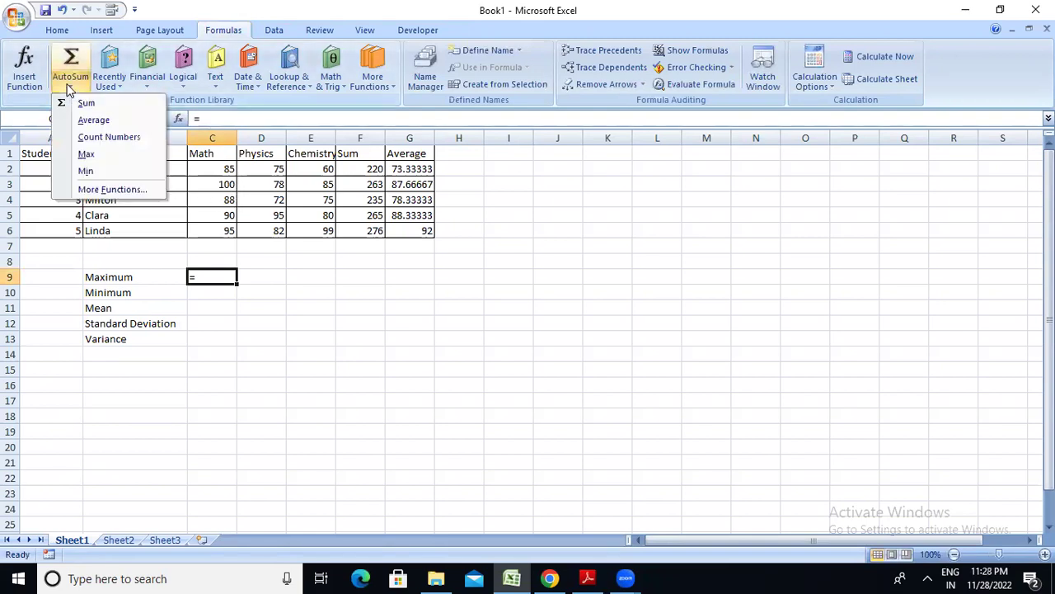
pyautogui.click(373, 76)
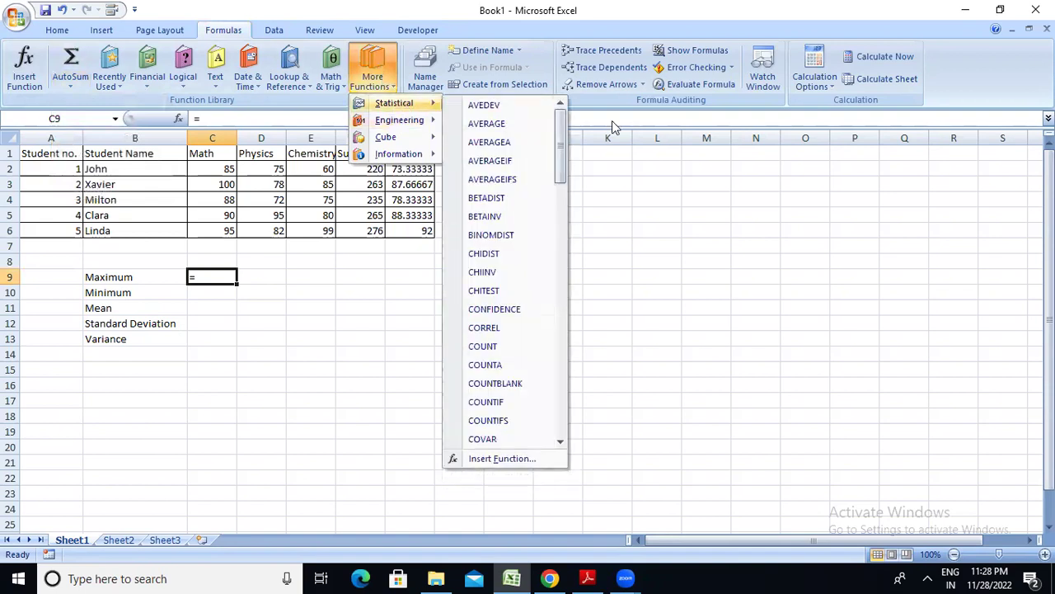
pyautogui.moveTo(561, 141); pyautogui.dragTo(565, 262)
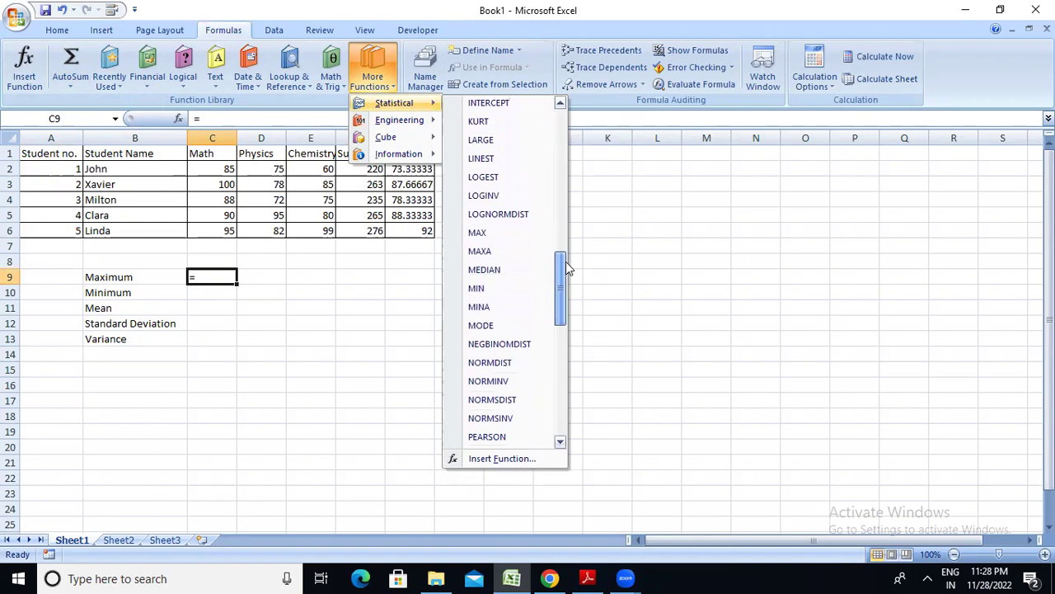
pyautogui.click(497, 236)
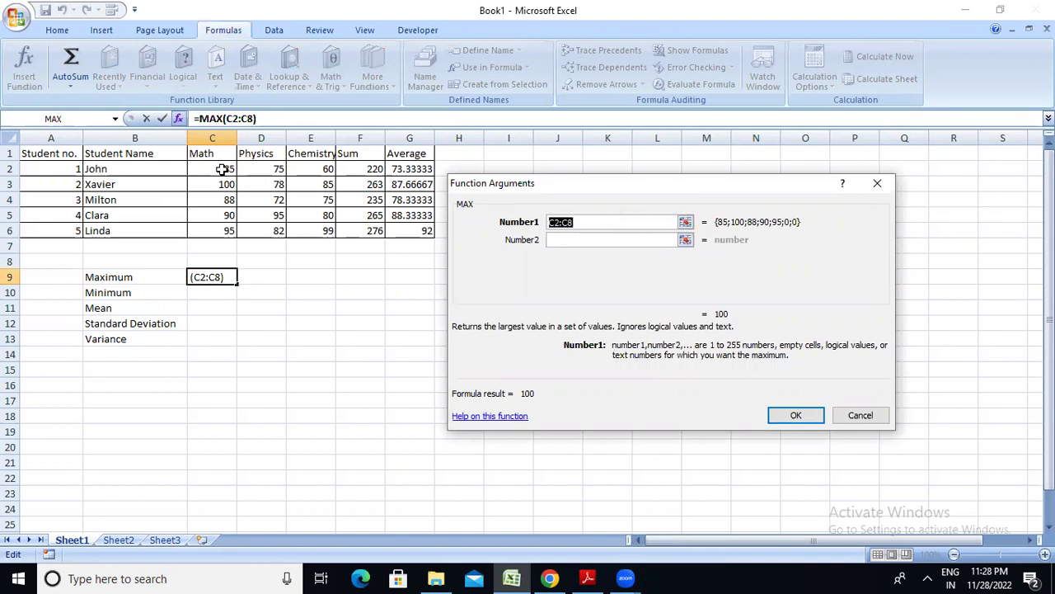
pyautogui.moveTo(223, 167); pyautogui.dragTo(222, 234)
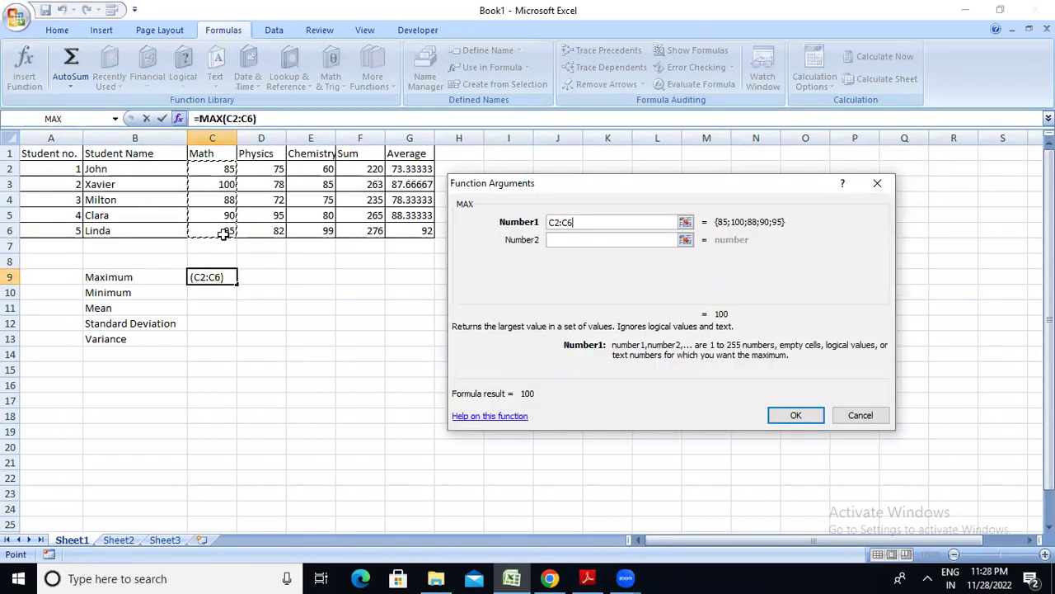
pyautogui.press('Return')
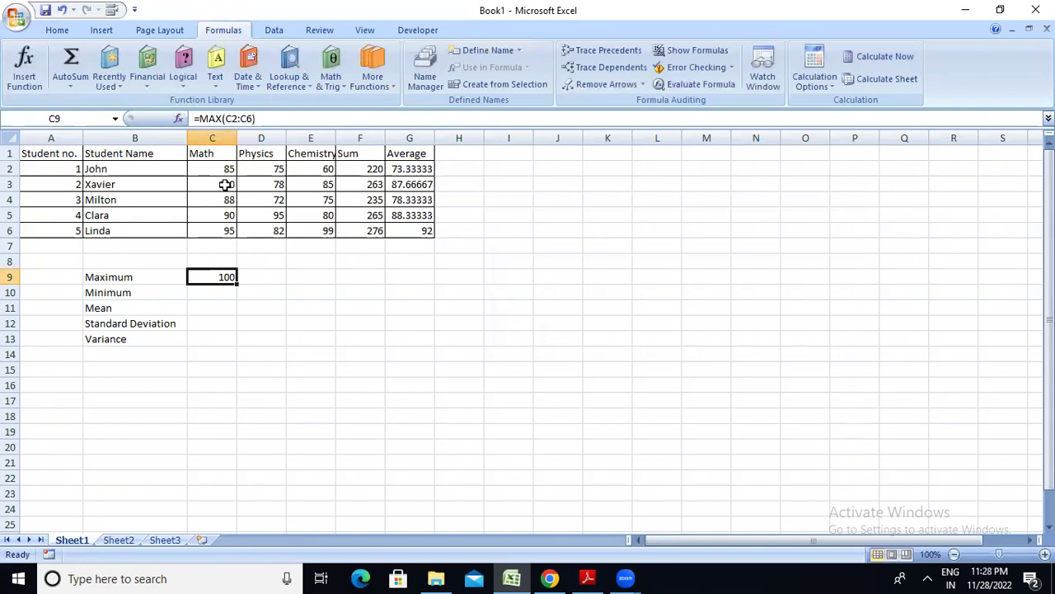
pyautogui.click(226, 309)
# Enter =MIN(C2:C6) in C10 from the Statistical functions, giving 85.
pyautogui.click(206, 292)
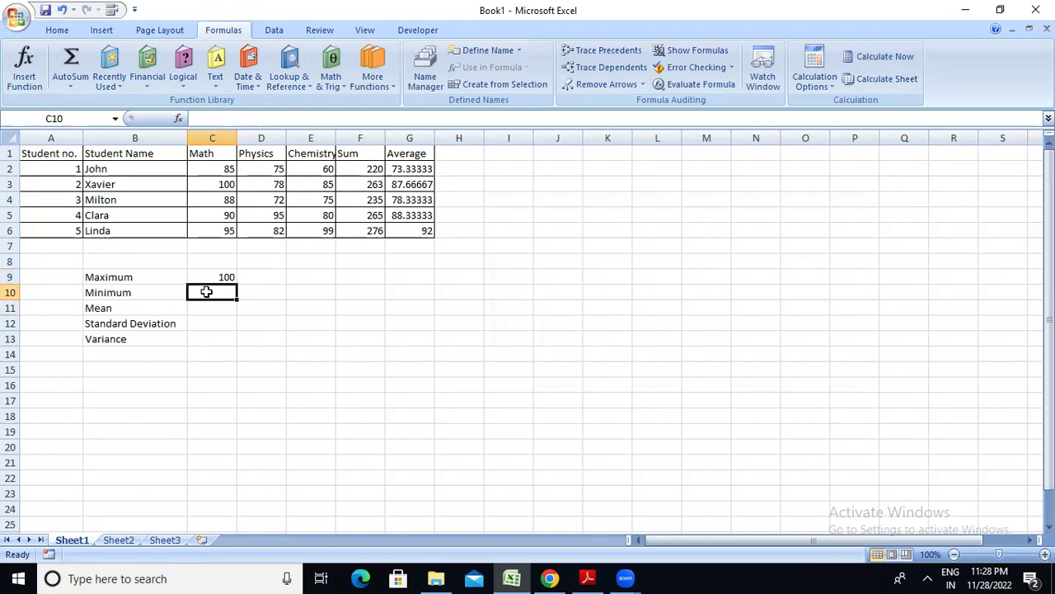
pyautogui.write('=')
pyautogui.click(385, 86)
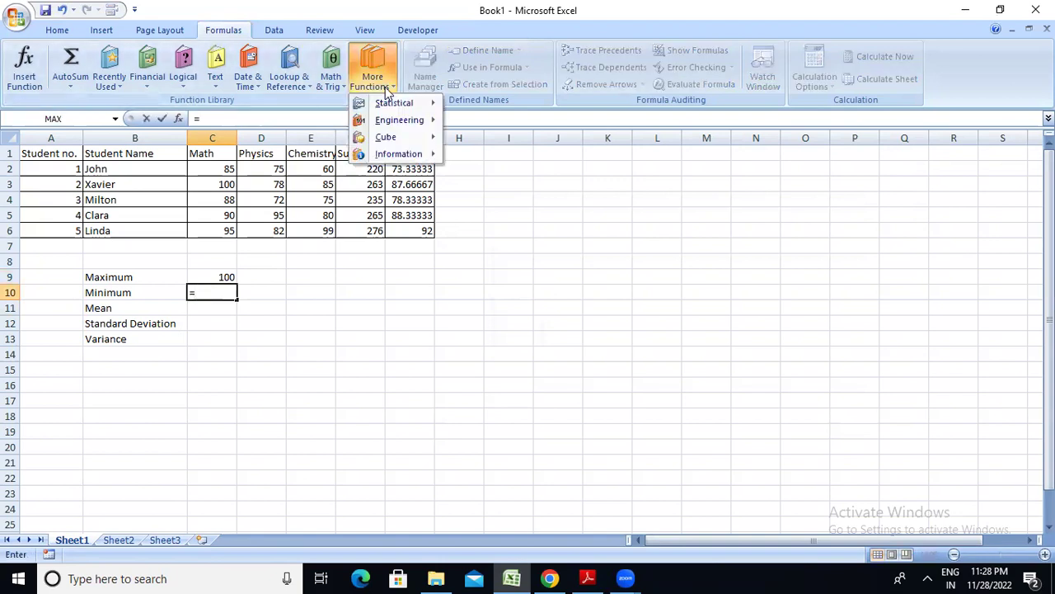
pyautogui.moveTo(394, 103)
pyautogui.moveTo(560, 134); pyautogui.dragTo(576, 272)
pyautogui.click(505, 347)
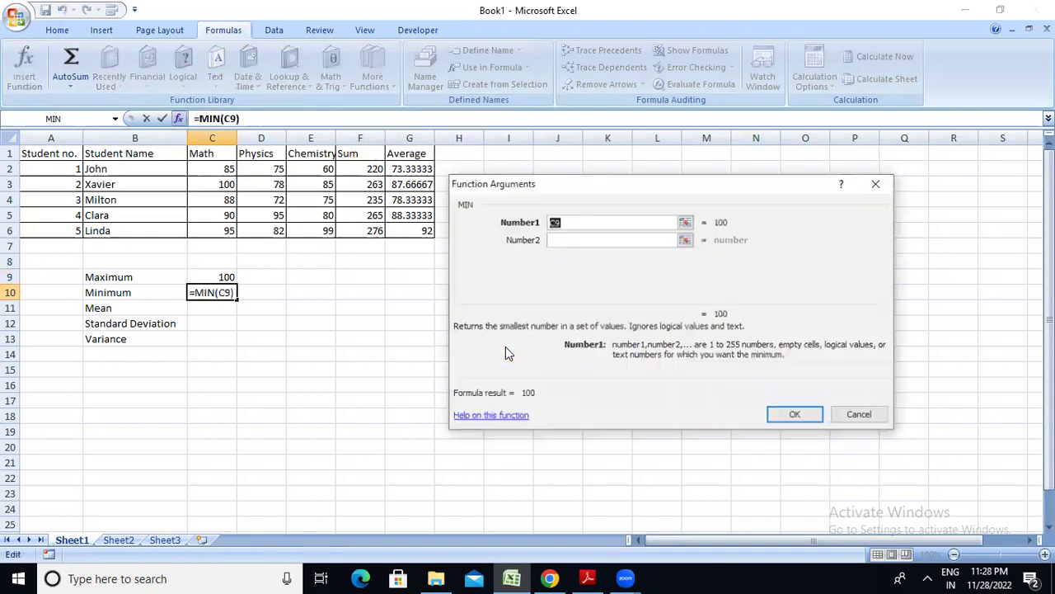
pyautogui.moveTo(220, 171); pyautogui.dragTo(222, 237)
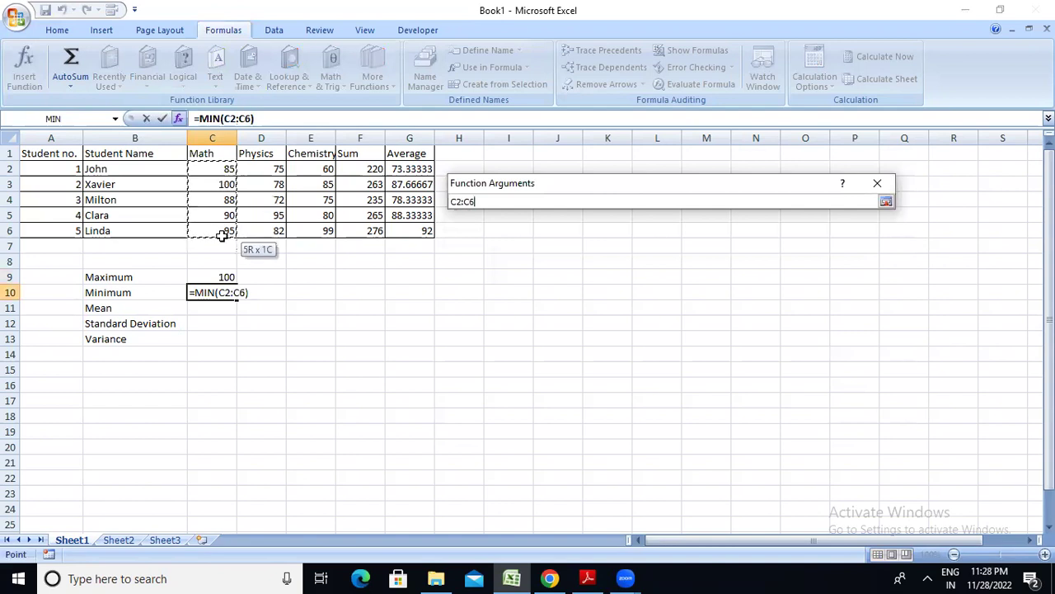
pyautogui.press('Return')
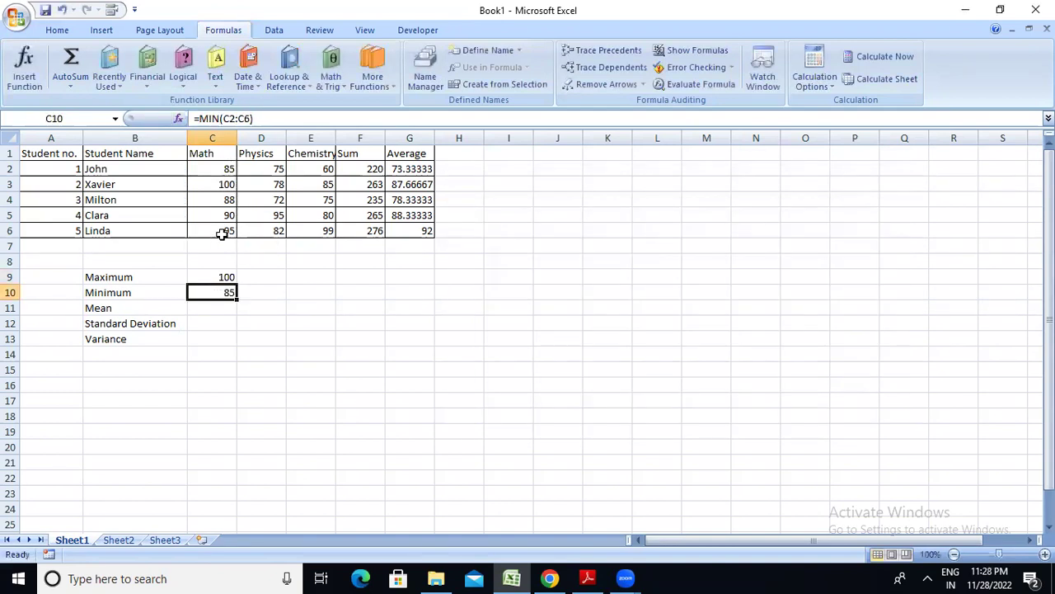
pyautogui.click(213, 306)
# Attempt an AVERAGE formula in C11, then cancel the entry with the wrong range.
pyautogui.write('=')
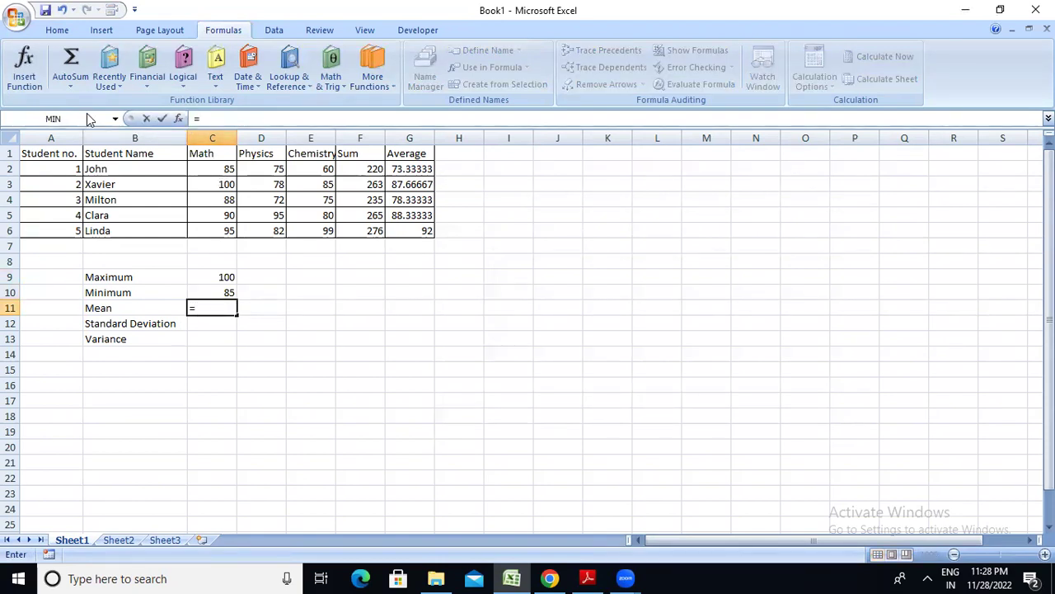
pyautogui.click(73, 88)
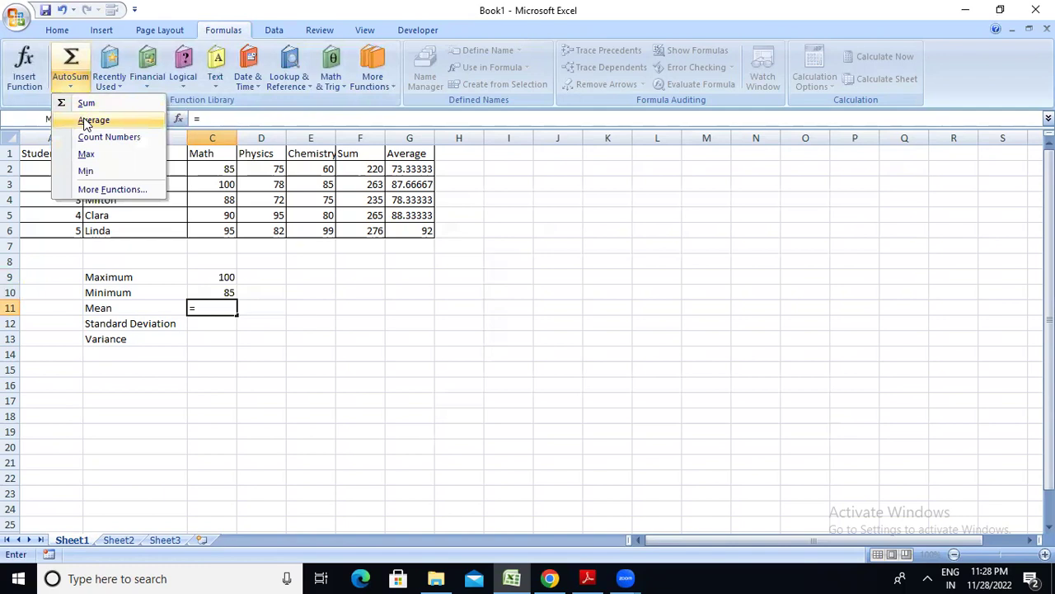
pyautogui.press('Escape')
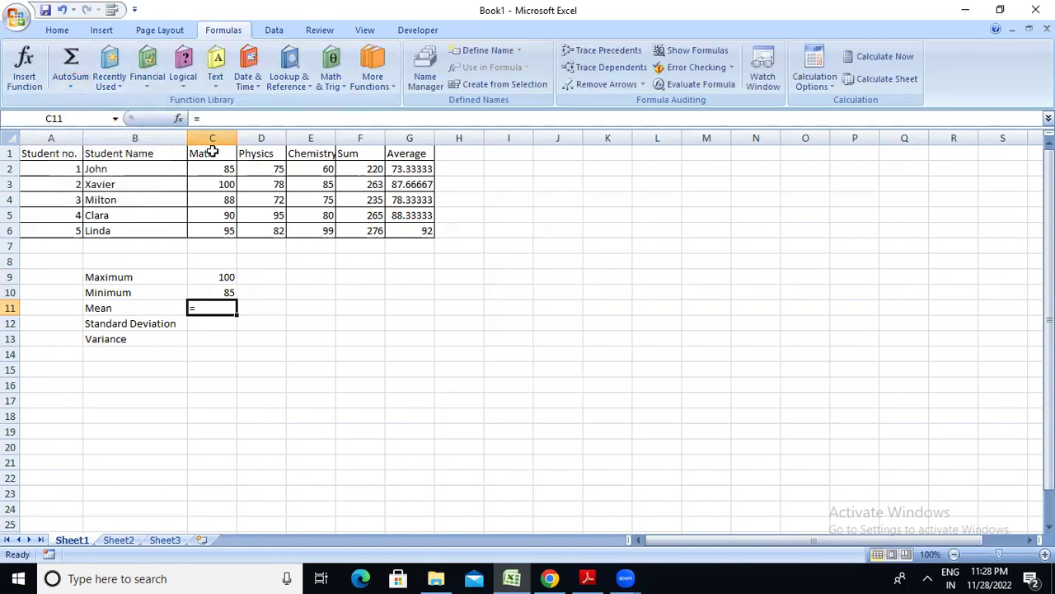
pyautogui.moveTo(212, 168); pyautogui.dragTo(221, 224)
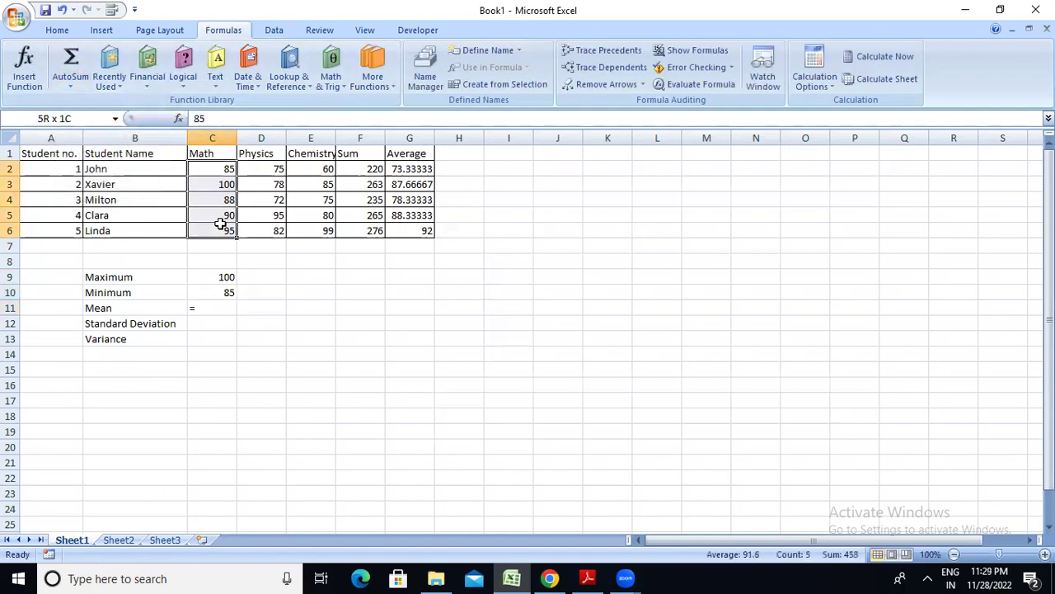
pyautogui.click(377, 82)
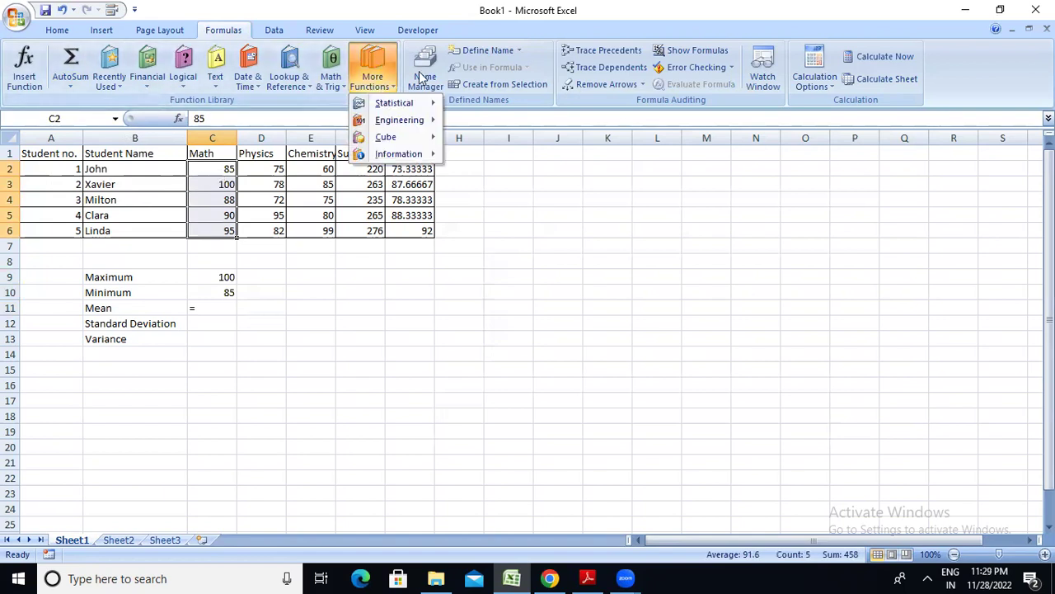
pyautogui.click(379, 112)
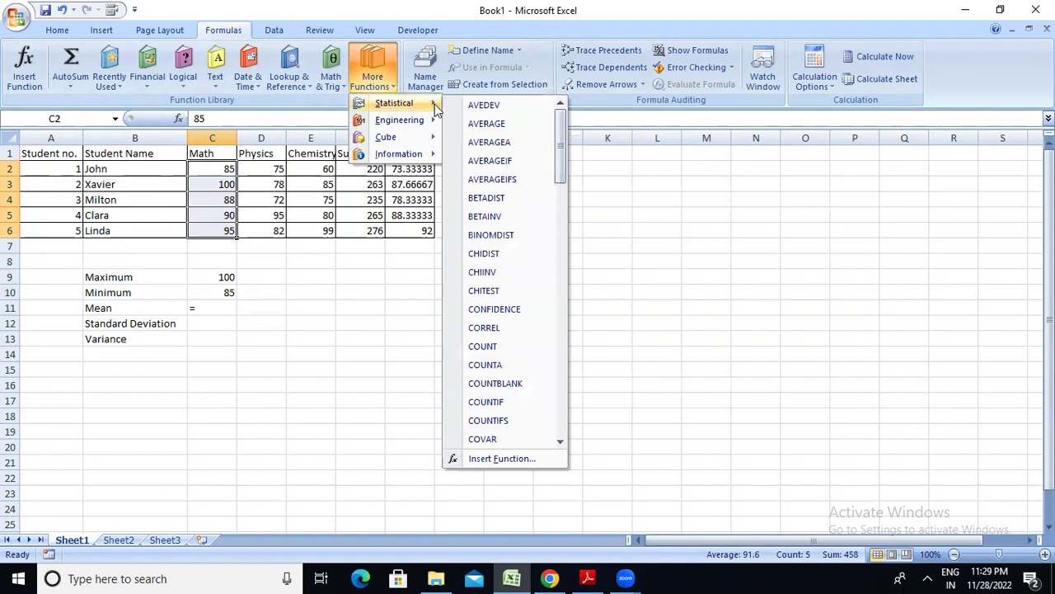
pyautogui.click(482, 124)
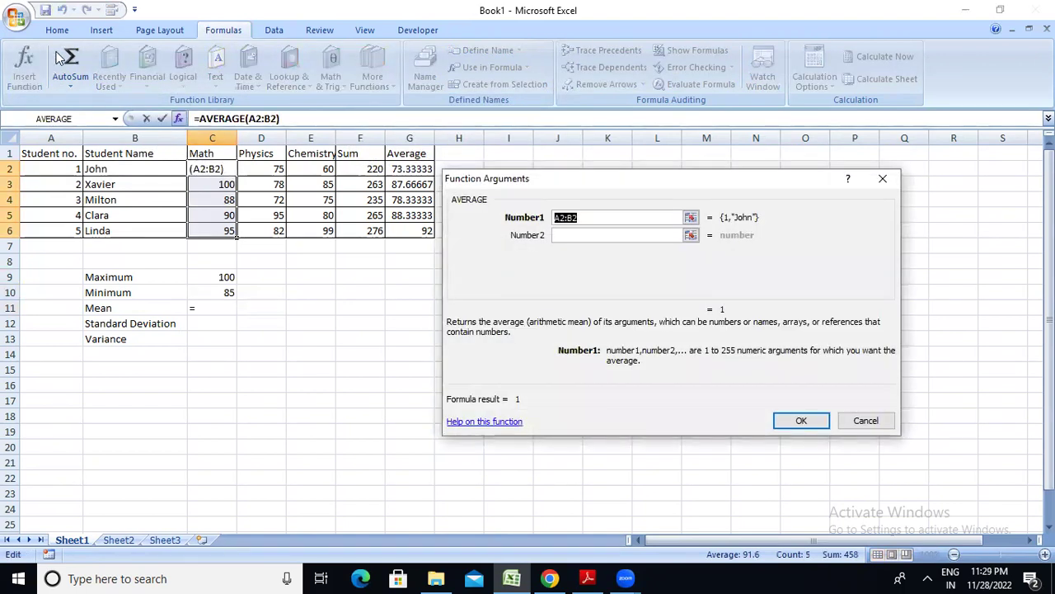
pyautogui.click(252, 354)
pyautogui.click(866, 421)
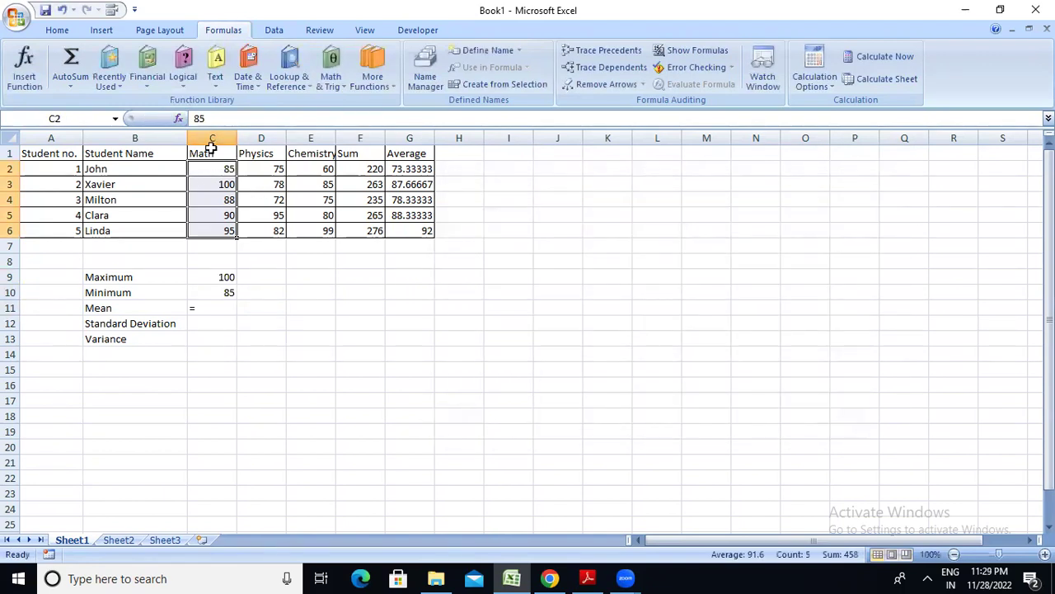
# Enter =AVERAGE(C2:C6) in C11 for a Math mean of 91.6.
pyautogui.click(231, 302)
pyautogui.write('=')
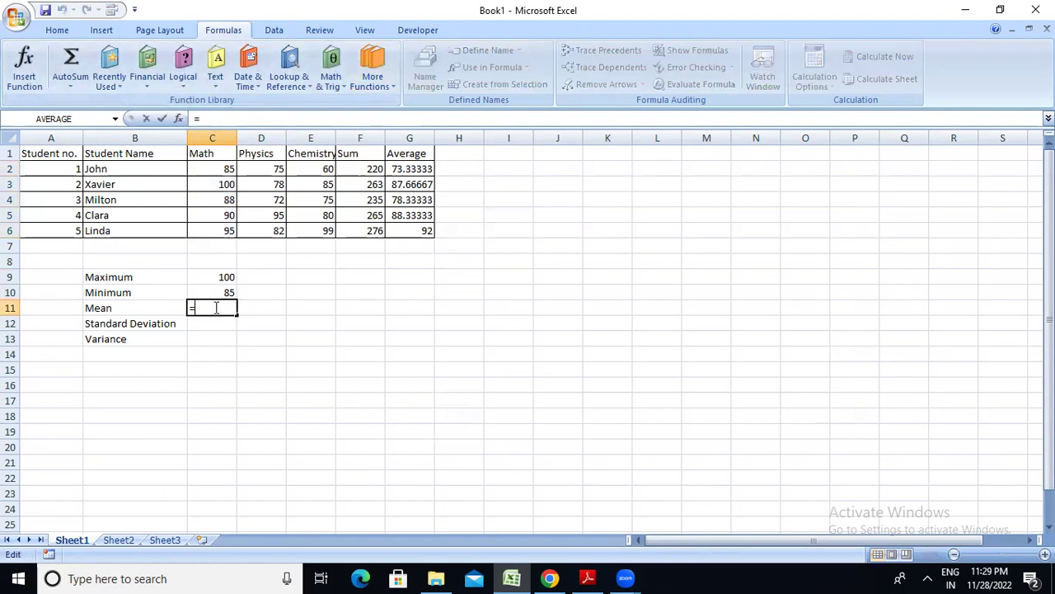
pyautogui.click(372, 74)
pyautogui.moveTo(394, 103)
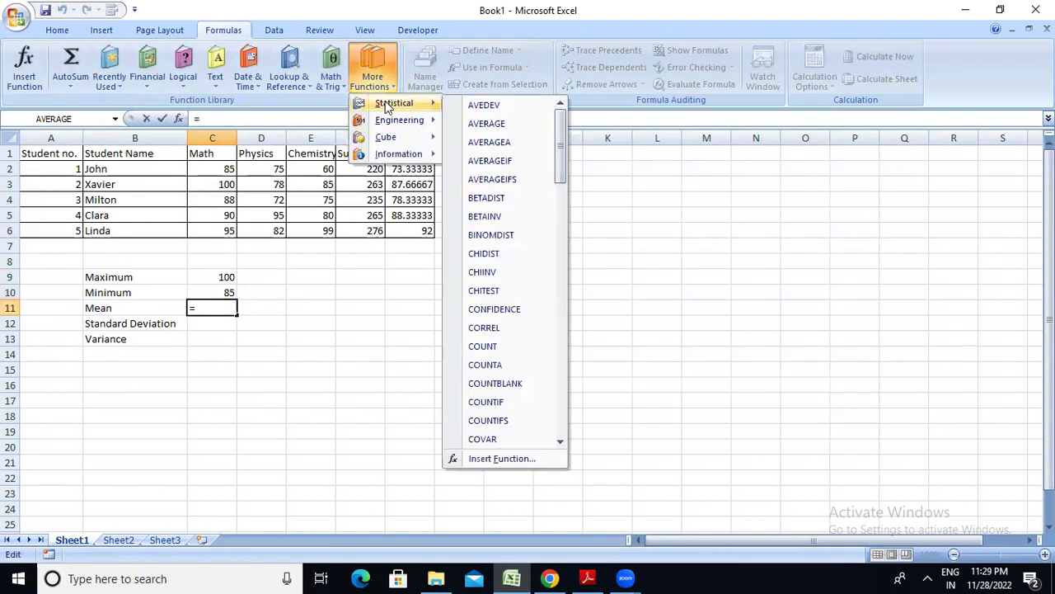
pyautogui.click(514, 127)
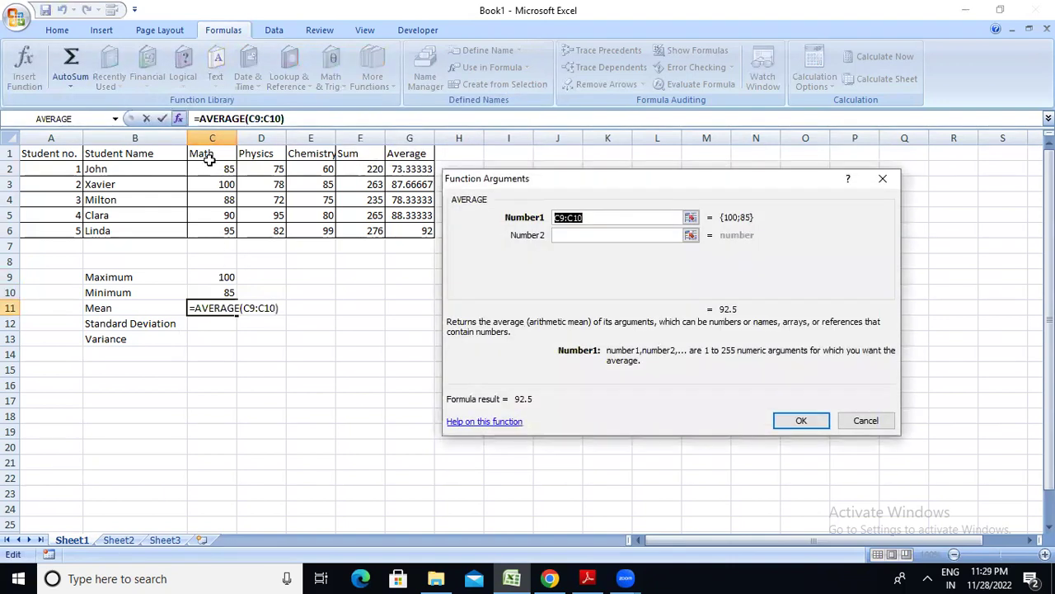
pyautogui.moveTo(212, 168); pyautogui.dragTo(217, 228)
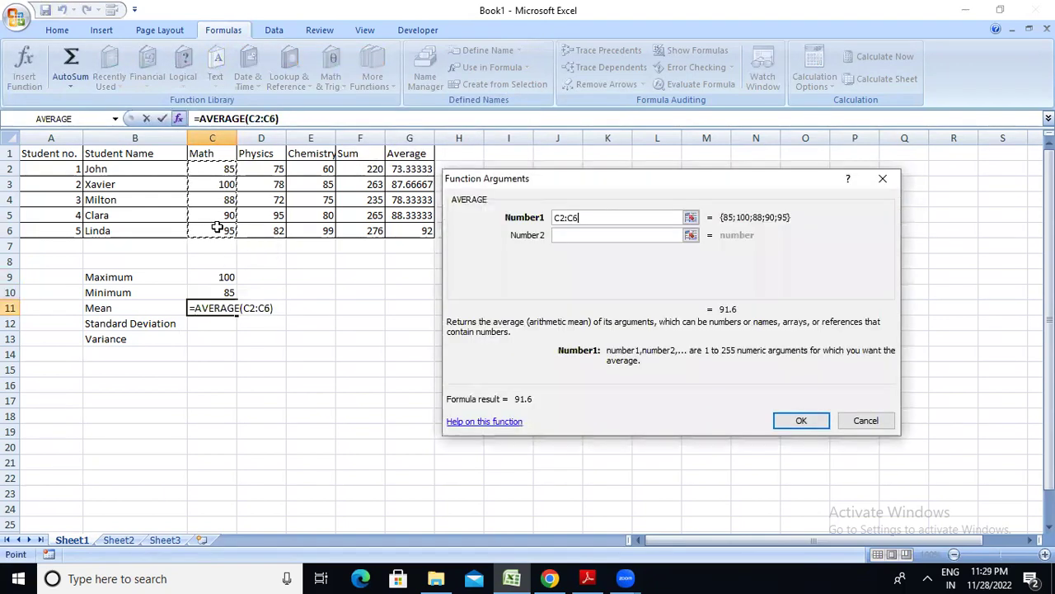
pyautogui.press('Return')
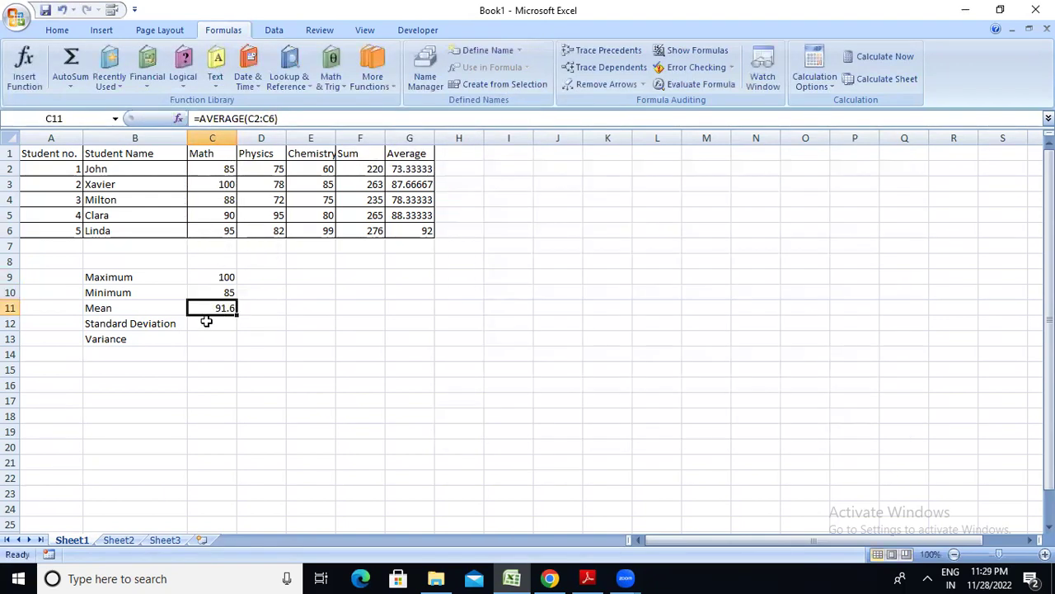
# Enter =STDEV(C2:C6) in C12 from the Statistical functions, giving 5.94138.
pyautogui.click(202, 327)
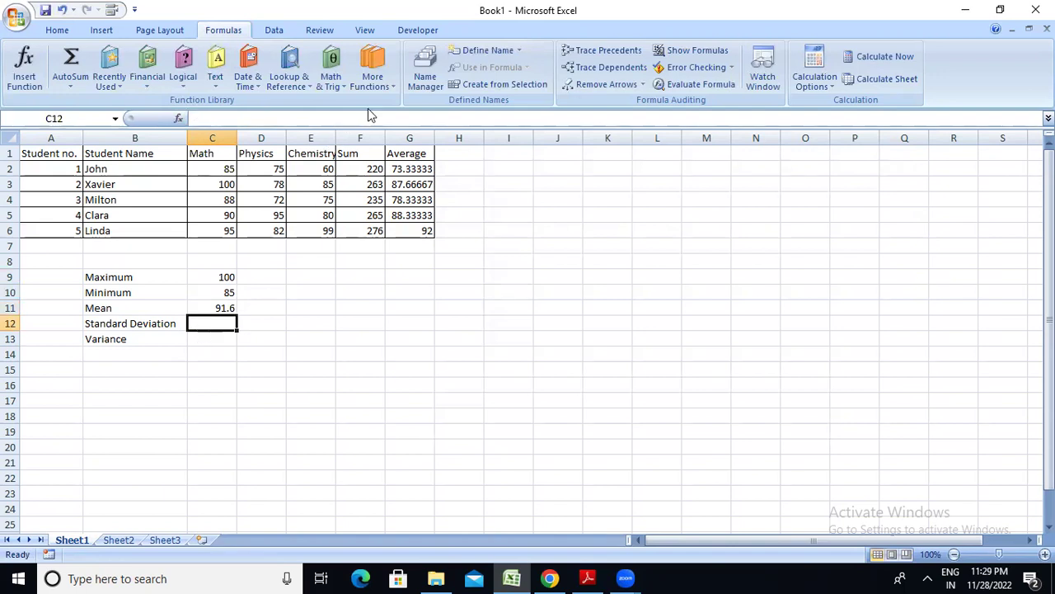
pyautogui.write('=')
pyautogui.click(375, 83)
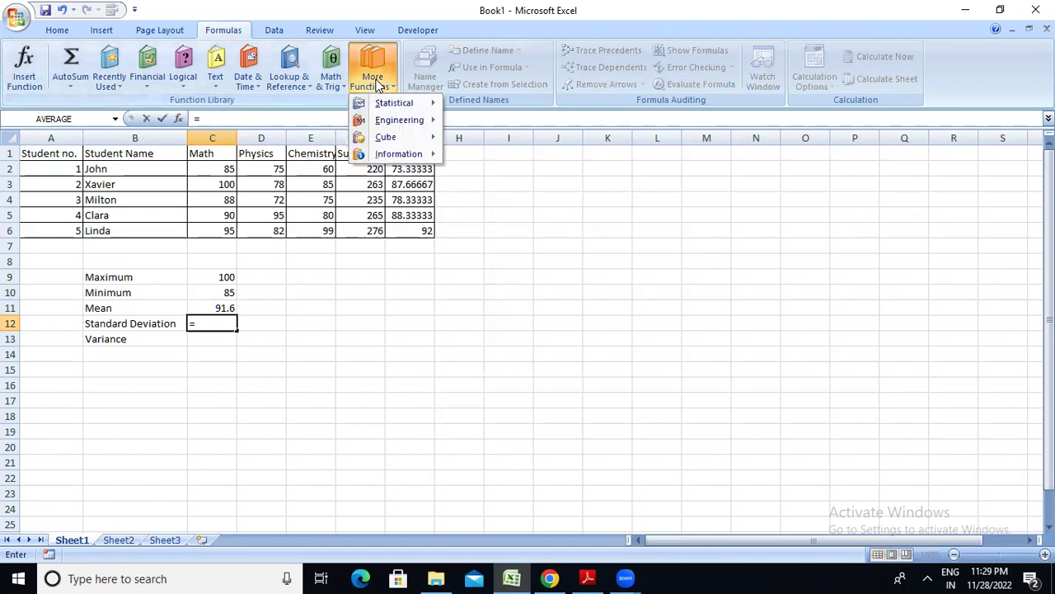
pyautogui.moveTo(394, 103)
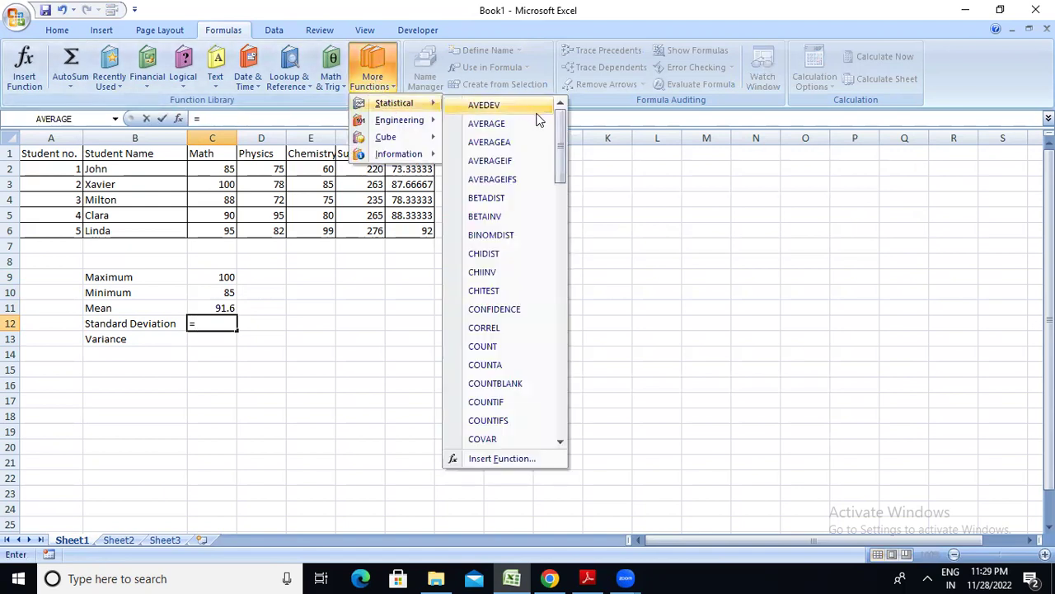
pyautogui.moveTo(561, 124)
pyautogui.mouseDown()
pyautogui.moveTo(585, 390)
pyautogui.moveTo(585, 376)
pyautogui.mouseUp()
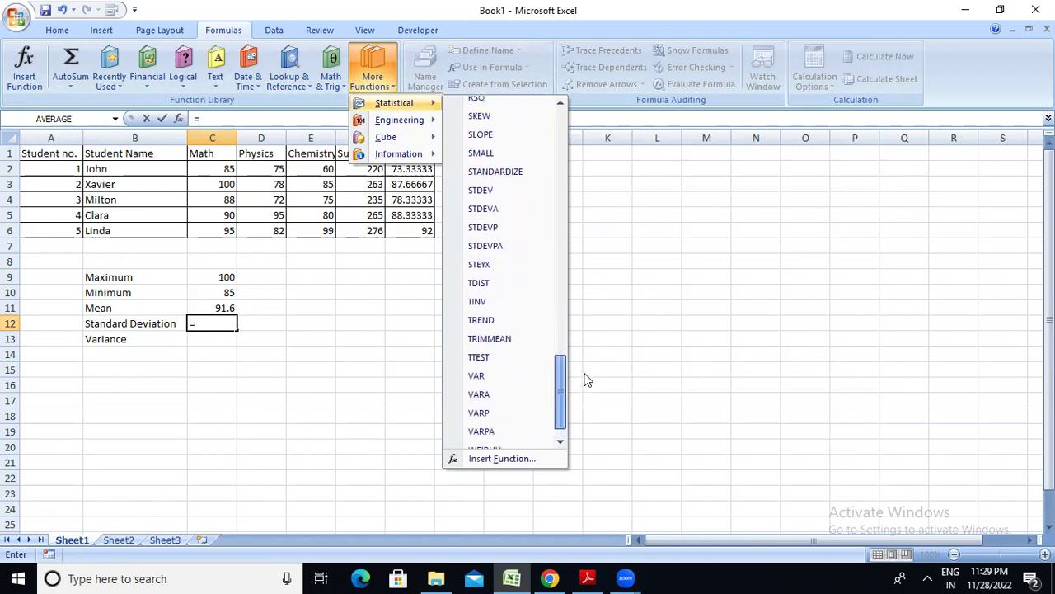
pyautogui.click(495, 195)
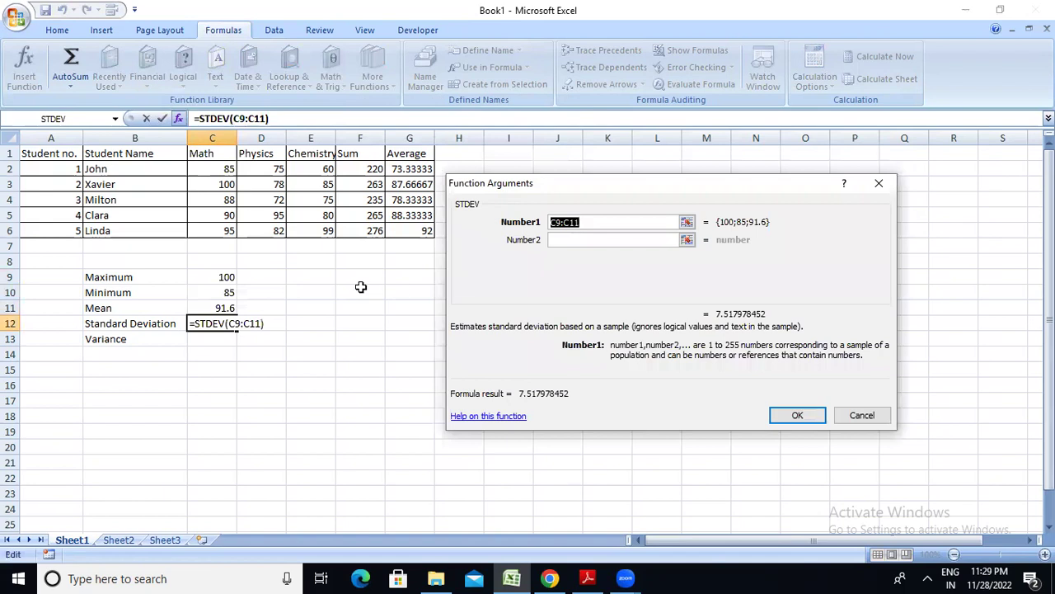
pyautogui.moveTo(218, 168); pyautogui.dragTo(214, 236)
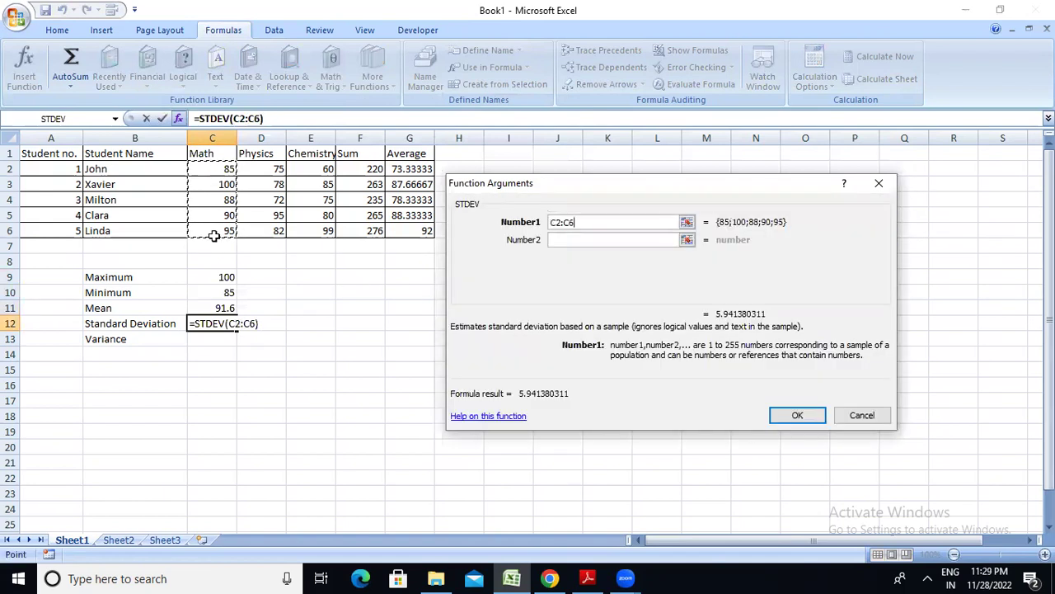
pyautogui.press('Return')
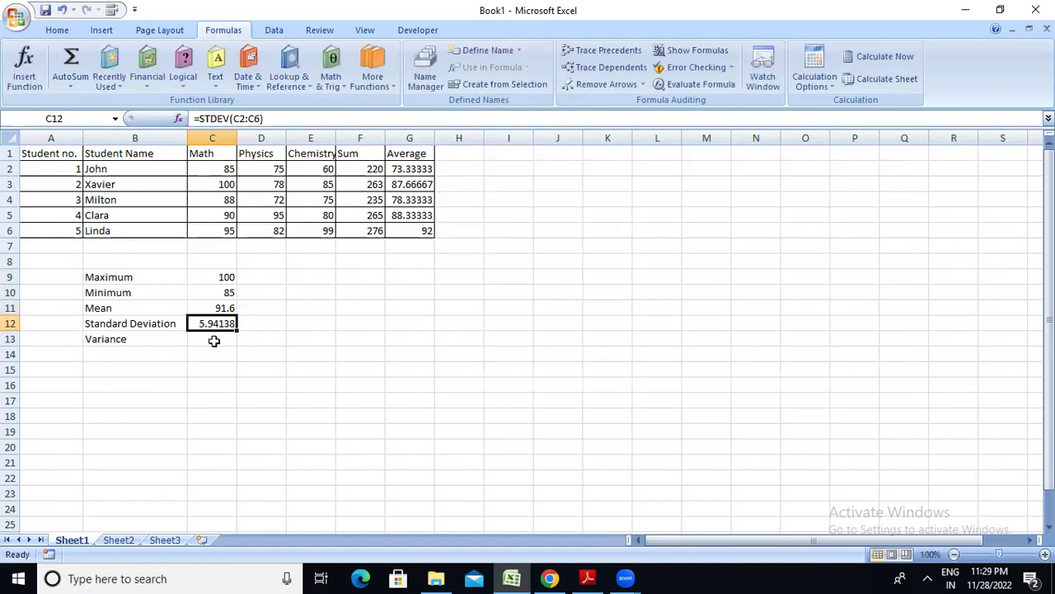
pyautogui.click(213, 341)
# Enter =VAR(C2:C6) in C13 from the Statistical functions, giving 35.3.
pyautogui.write('=')
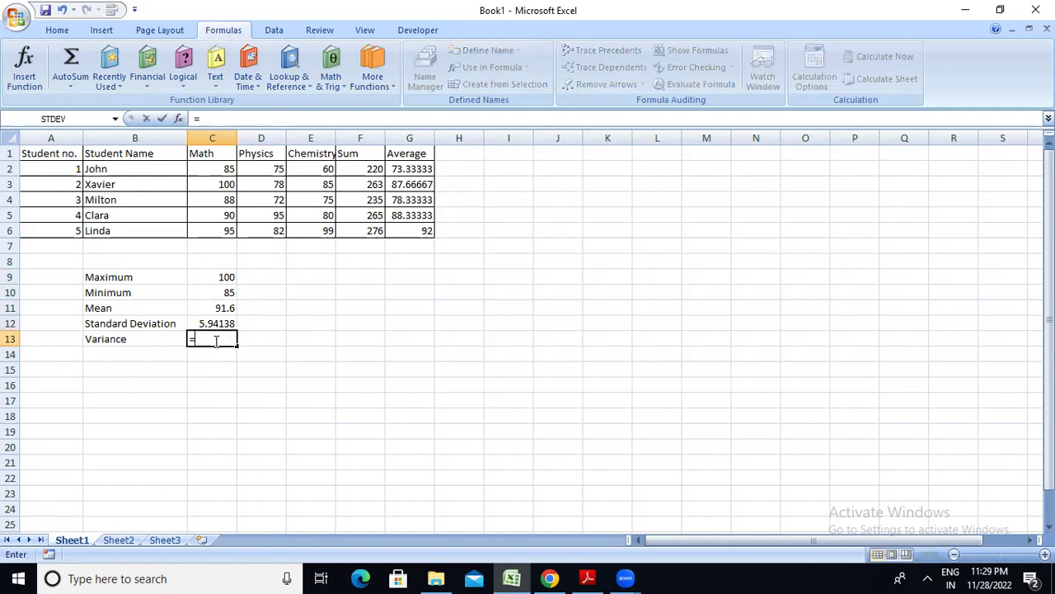
pyautogui.click(373, 66)
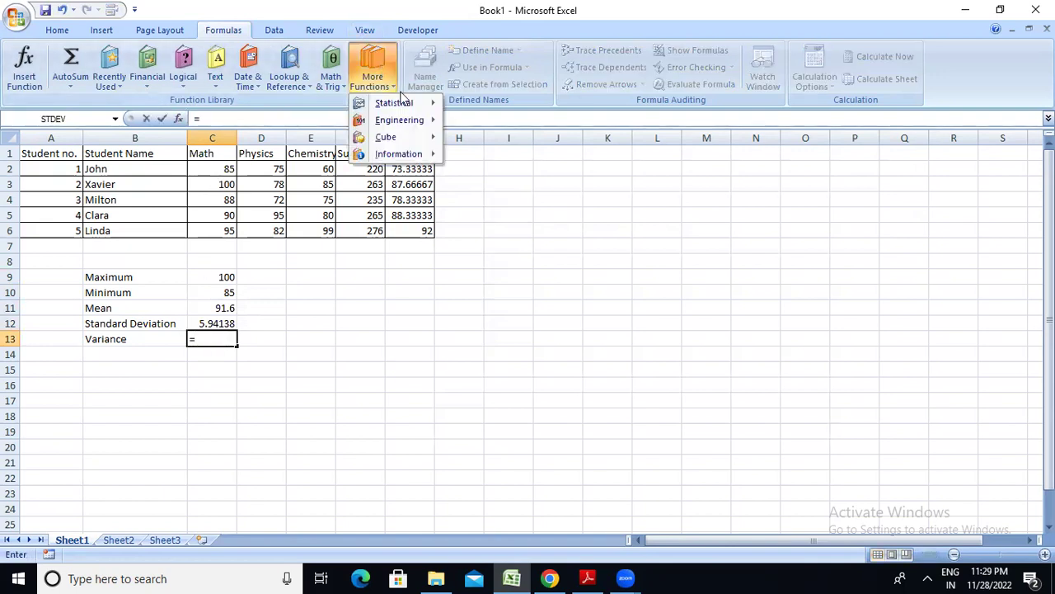
pyautogui.moveTo(564, 165); pyautogui.dragTo(603, 395)
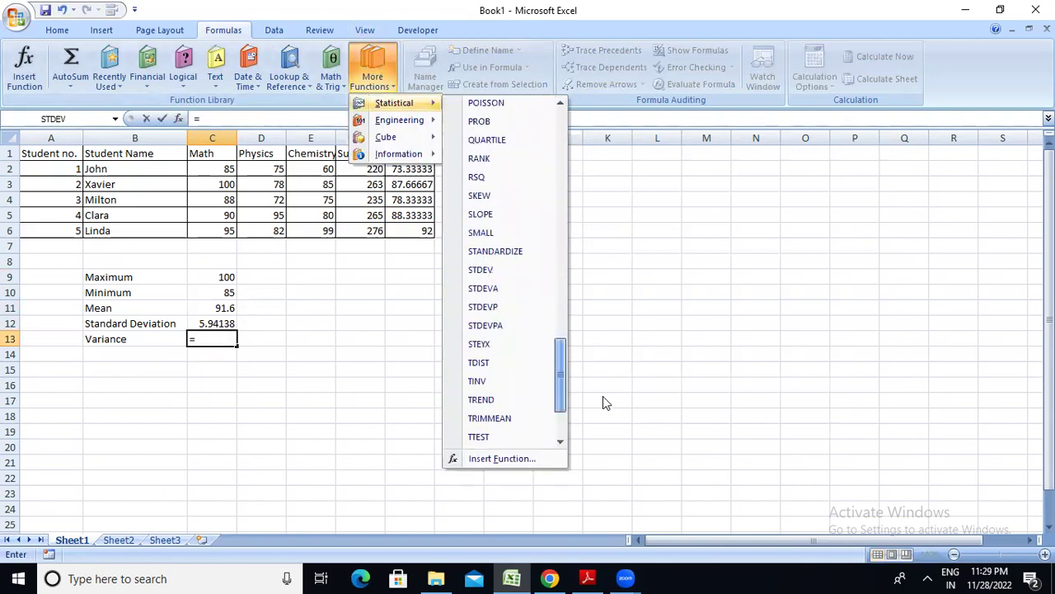
pyautogui.click(511, 348)
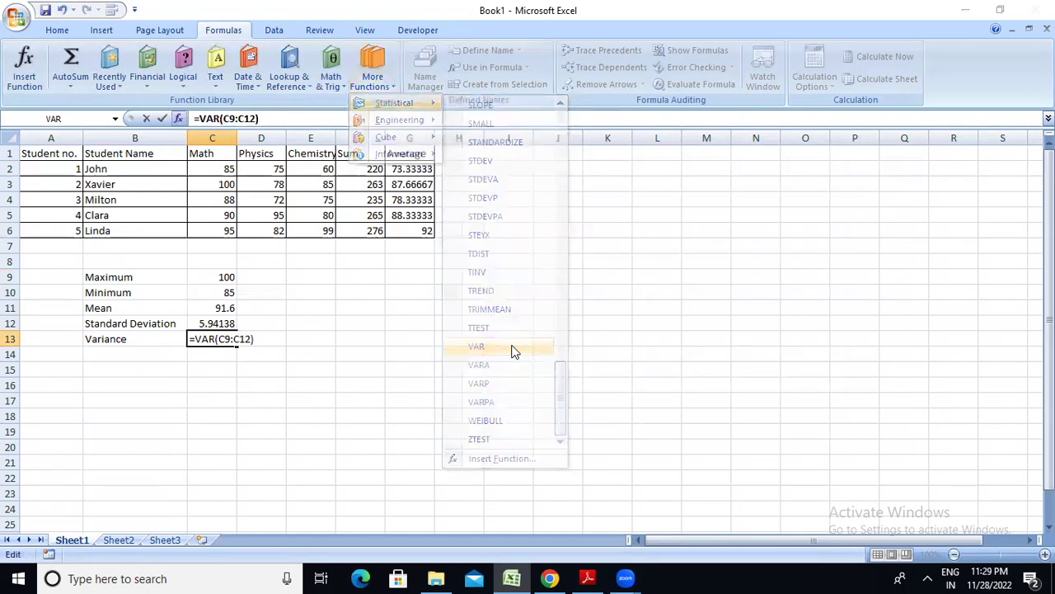
pyautogui.click(226, 170)
pyautogui.moveTo(227, 170); pyautogui.dragTo(222, 229)
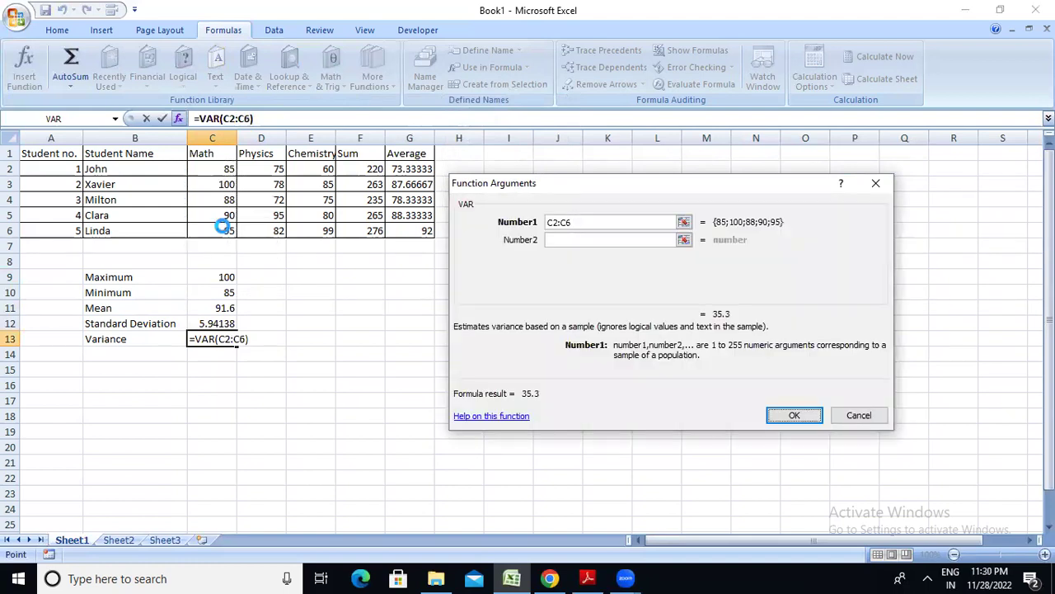
pyautogui.press('Return')
pyautogui.click(273, 290)
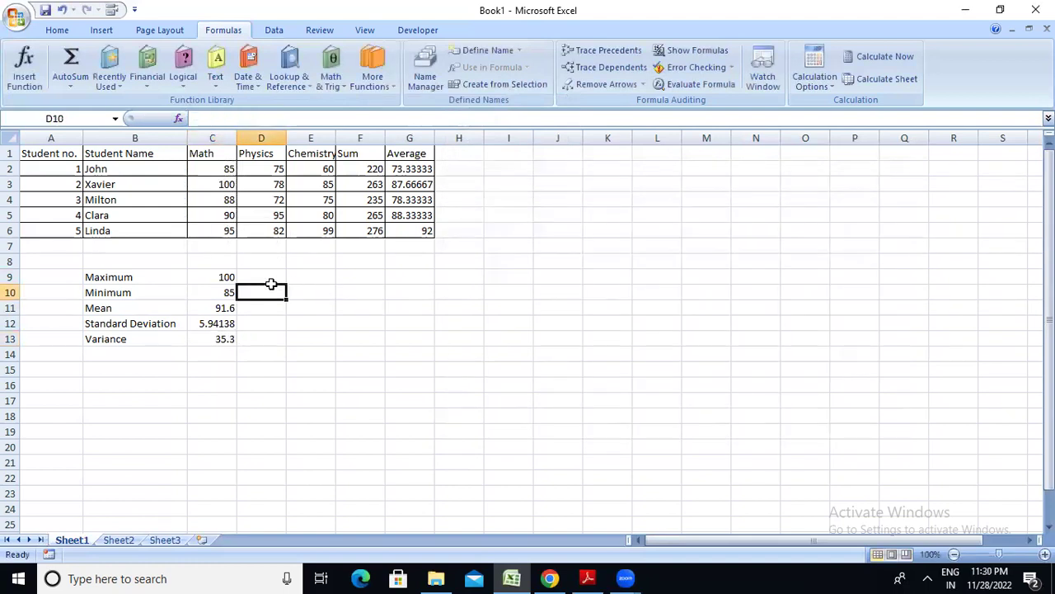
# Fill the Maximum and Minimum formulas from C9:C10 right through column E.
pyautogui.click(210, 277)
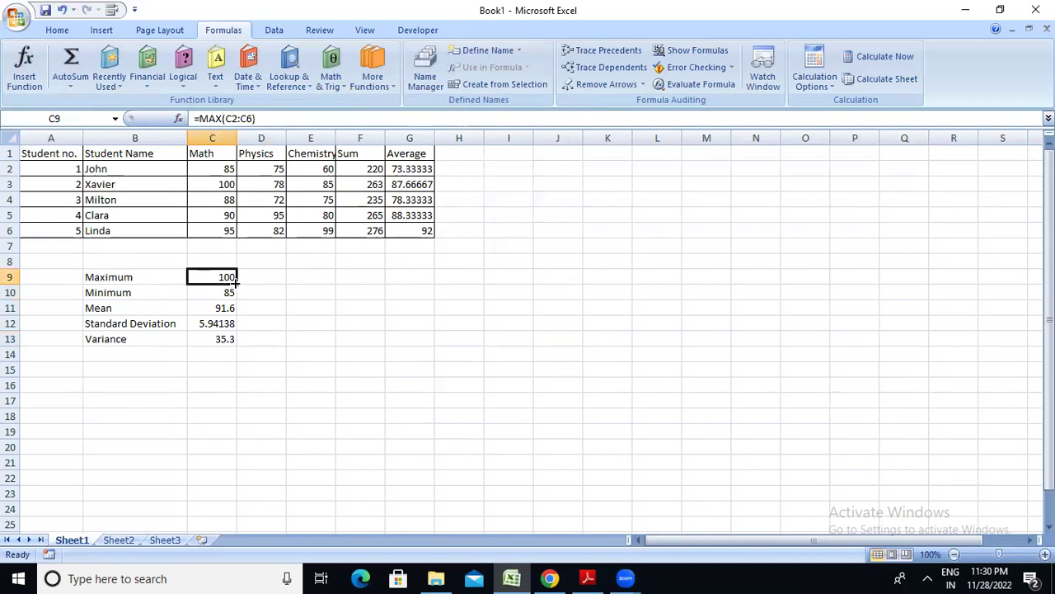
pyautogui.moveTo(235, 282); pyautogui.dragTo(245, 280)
pyautogui.moveTo(237, 280); pyautogui.dragTo(236, 281)
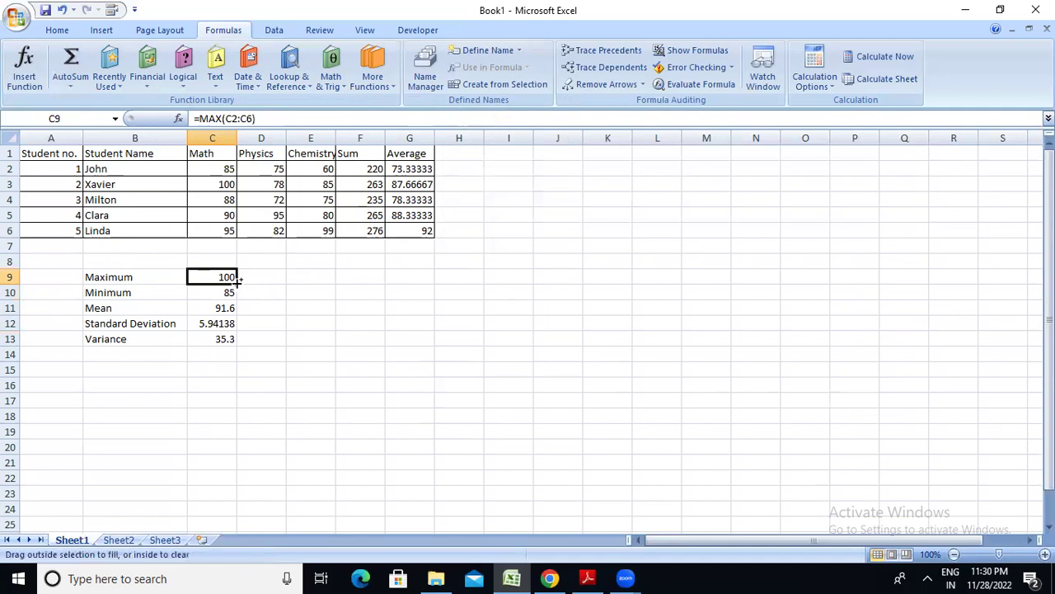
pyautogui.moveTo(280, 283); pyautogui.dragTo(314, 277)
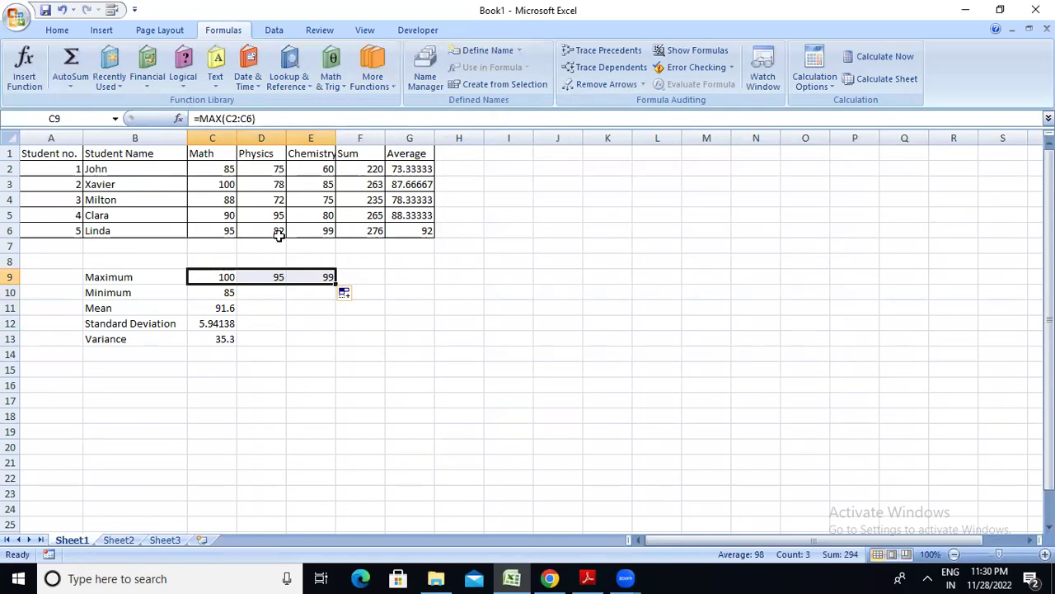
pyautogui.click(282, 279)
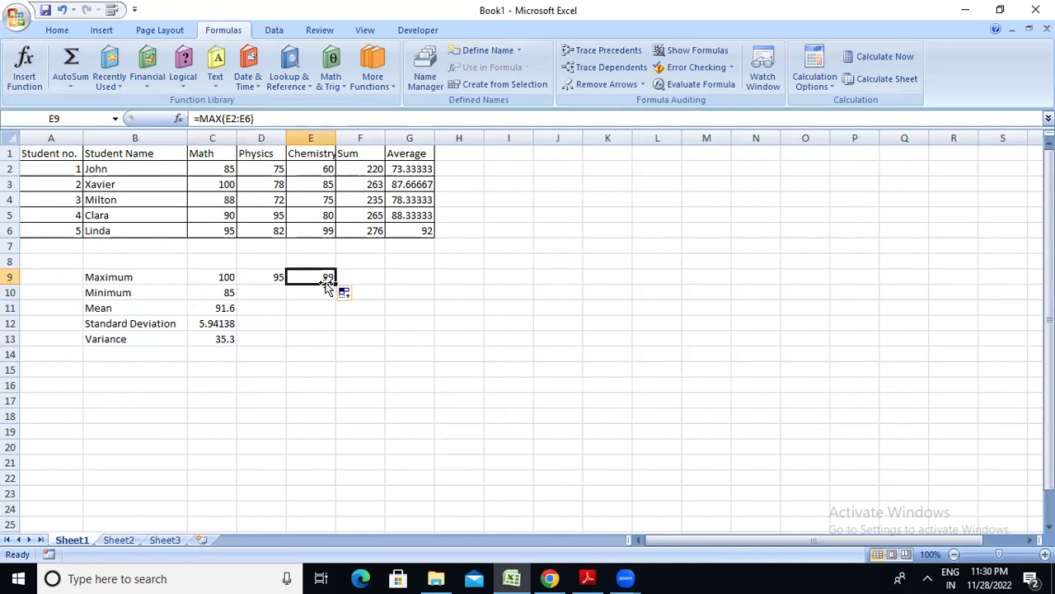
pyautogui.click(230, 295)
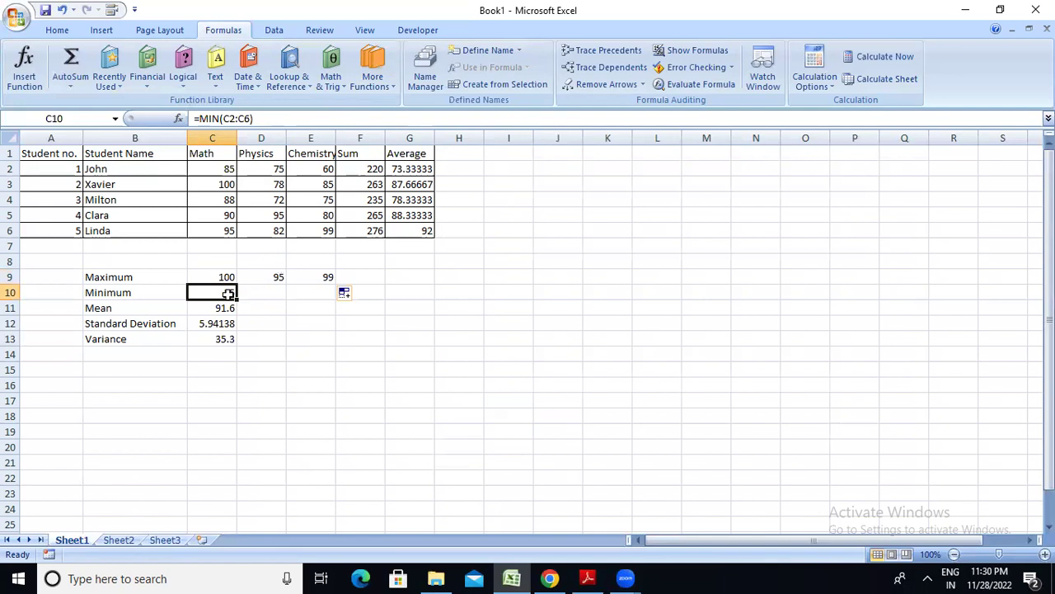
pyautogui.moveTo(237, 300); pyautogui.dragTo(327, 293)
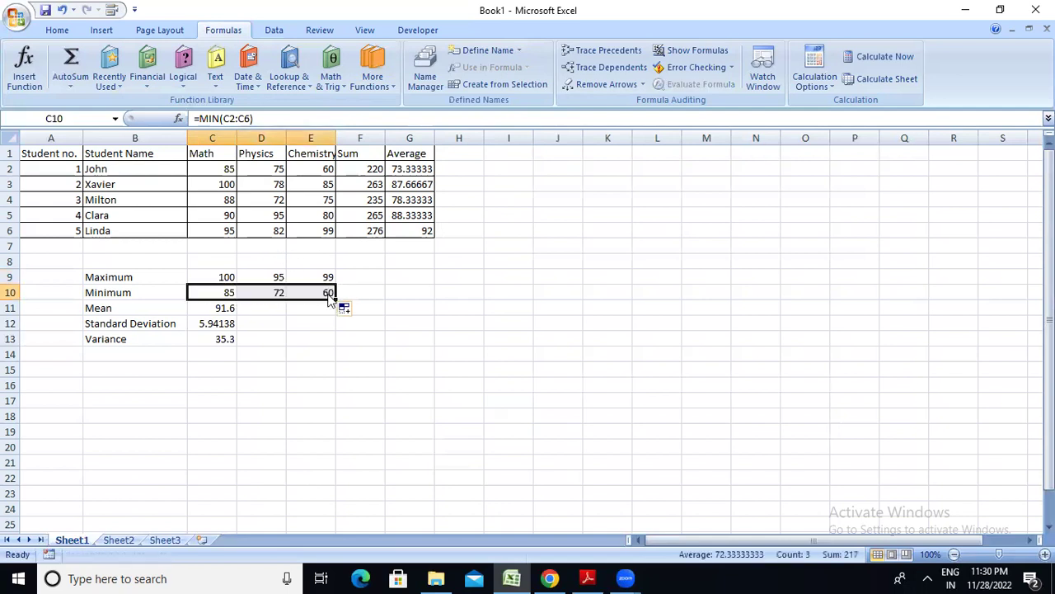
# Fill the Mean, Standard Deviation and Variance formulas from C11:C13 right to column E.
pyautogui.click(246, 309)
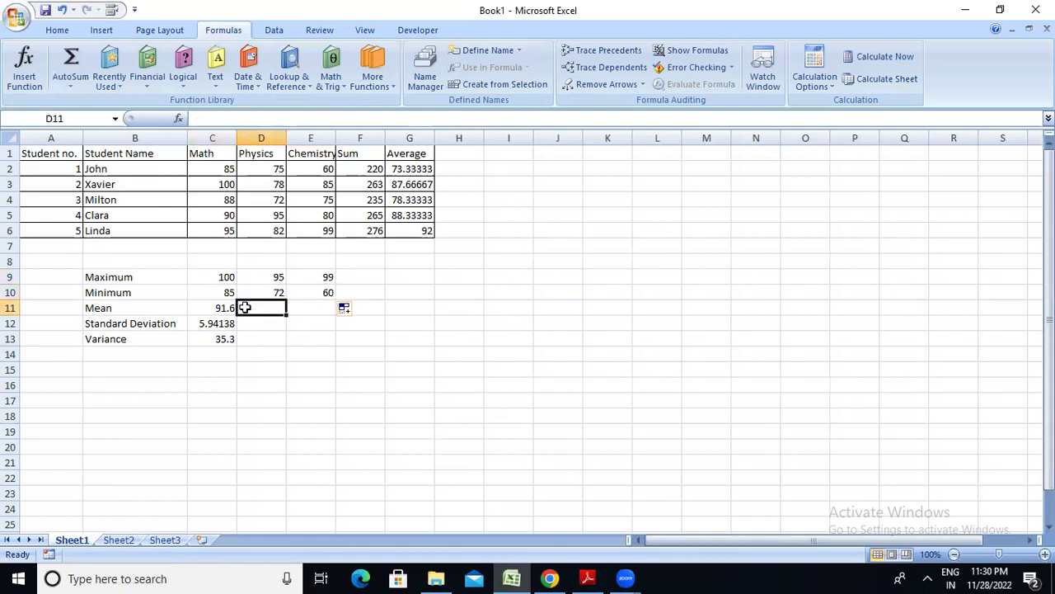
pyautogui.click(216, 313)
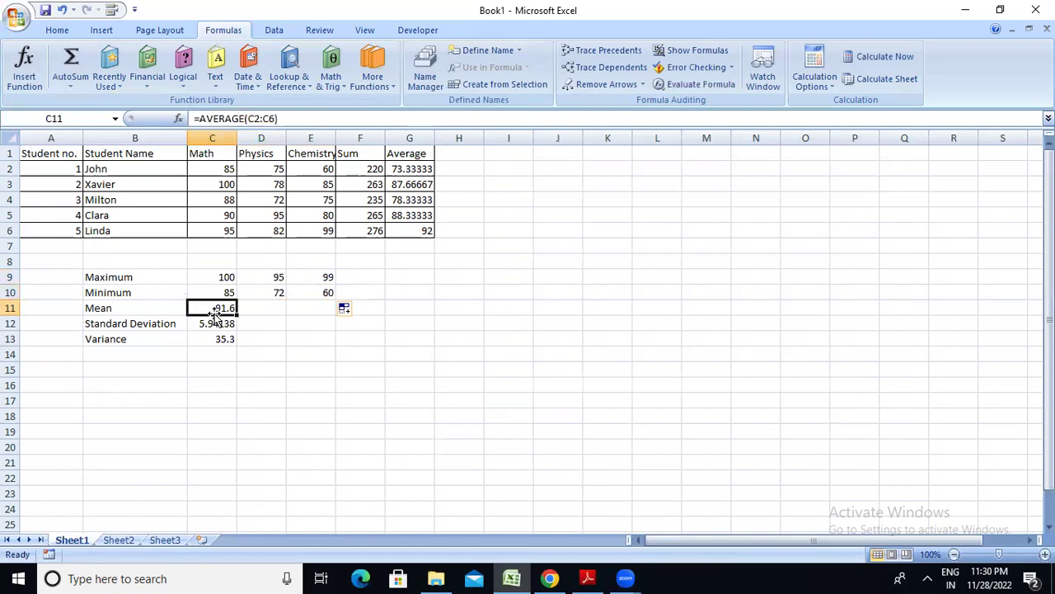
pyautogui.moveTo(237, 312); pyautogui.dragTo(322, 307)
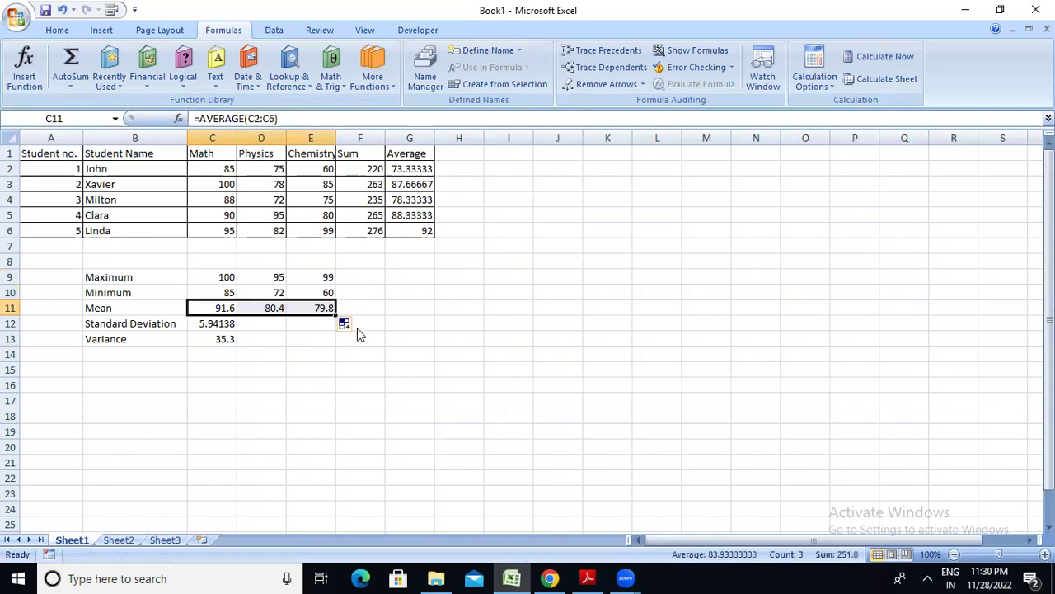
pyautogui.click(262, 329)
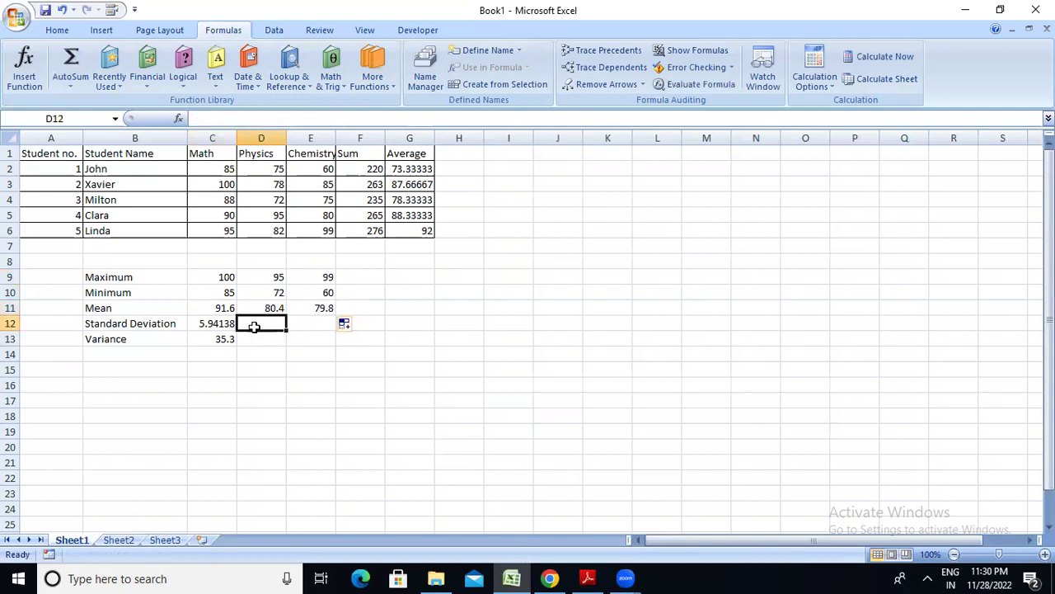
pyautogui.click(218, 329)
pyautogui.moveTo(238, 331); pyautogui.dragTo(327, 329)
pyautogui.click(250, 350)
pyautogui.click(228, 338)
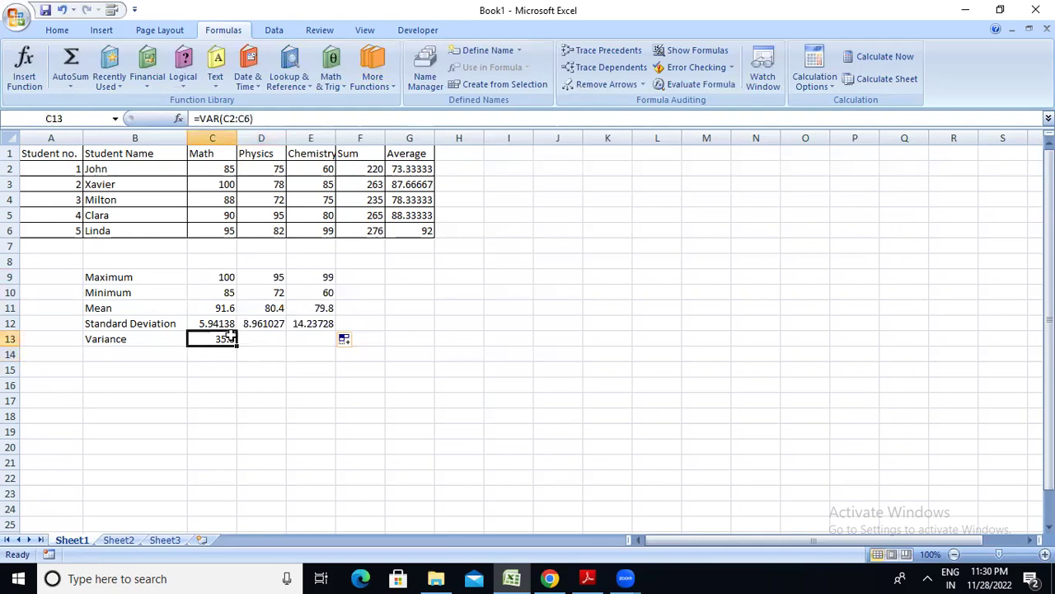
pyautogui.moveTo(237, 345); pyautogui.dragTo(327, 342)
pyautogui.click(378, 340)
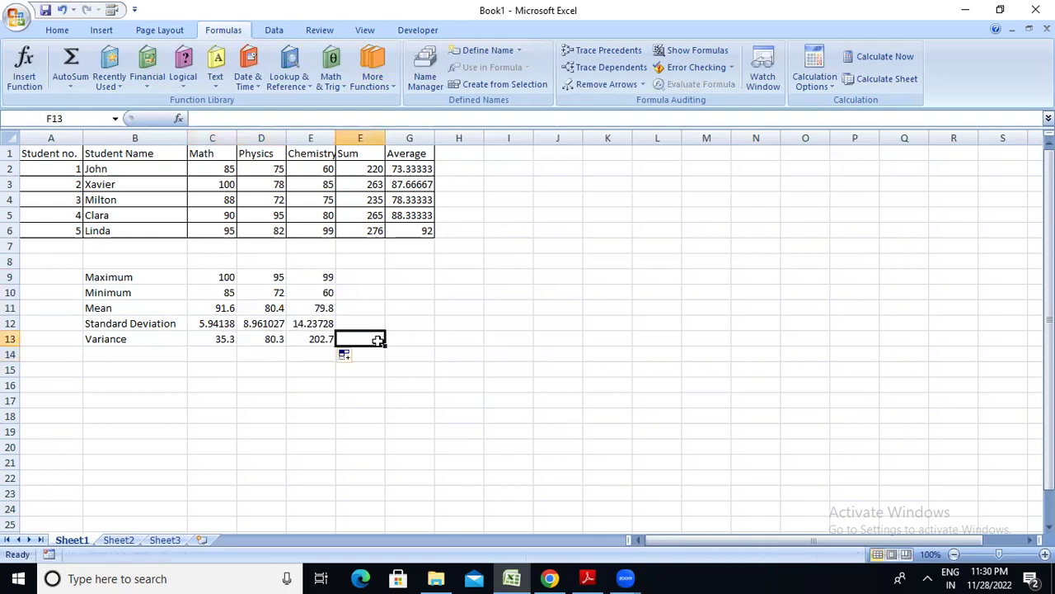
pyautogui.click(240, 305)
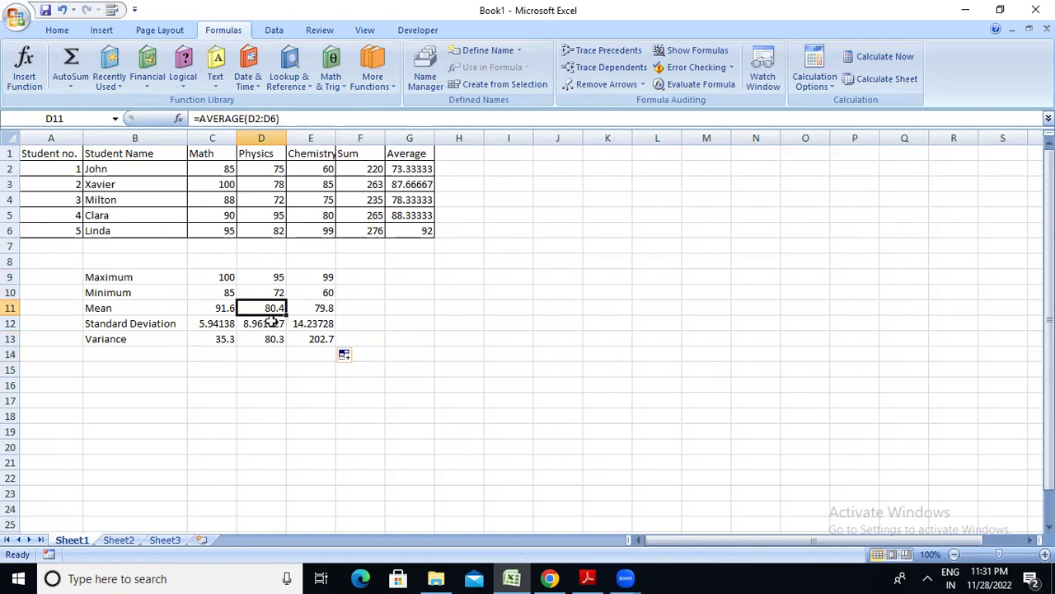
pyautogui.click(589, 577)
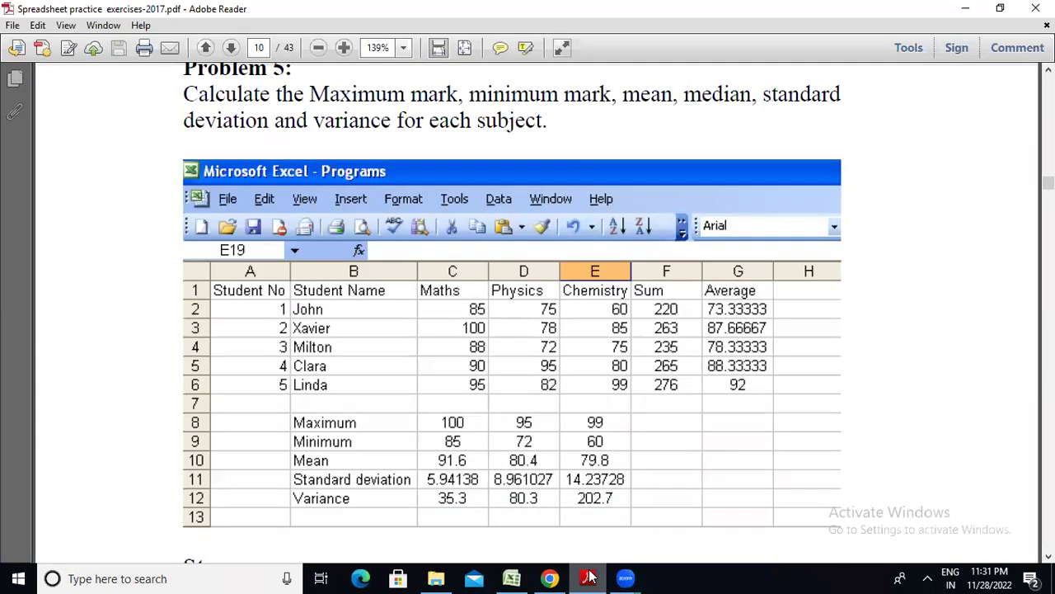
pyautogui.click(589, 577)
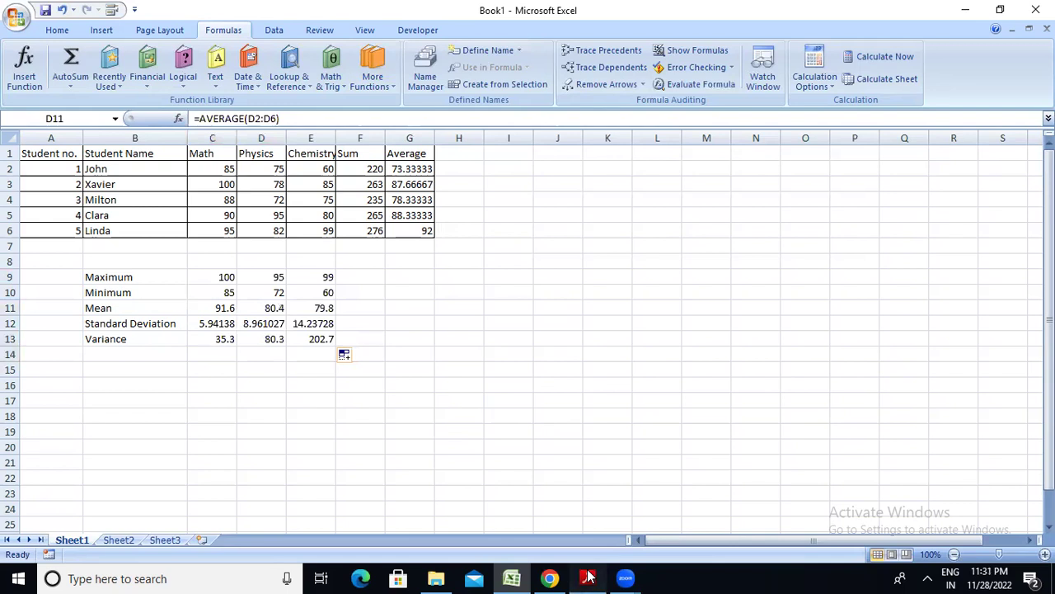
pyautogui.click(588, 577)
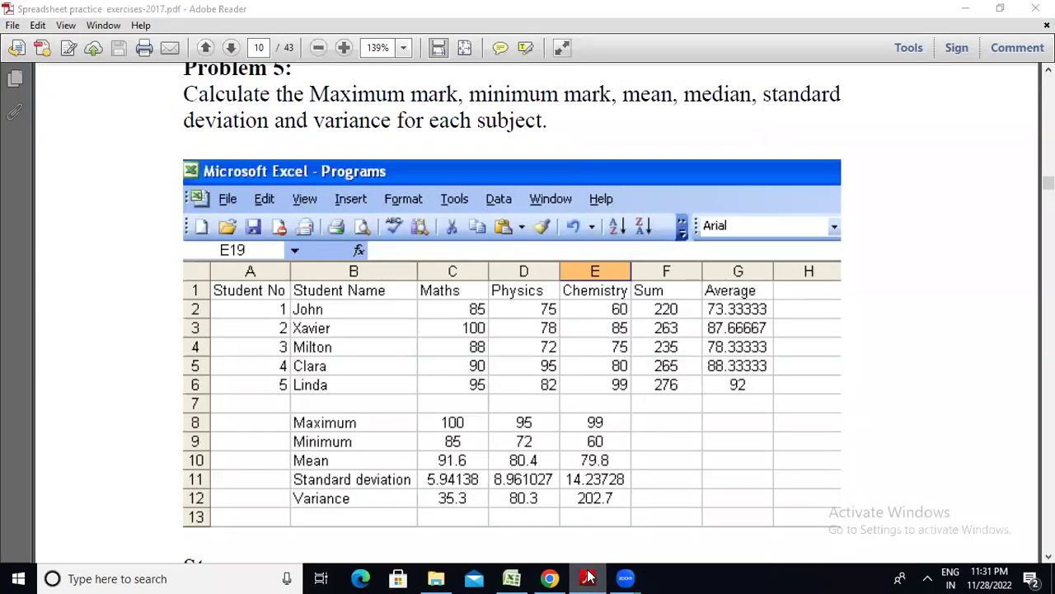
pyautogui.click(589, 578)
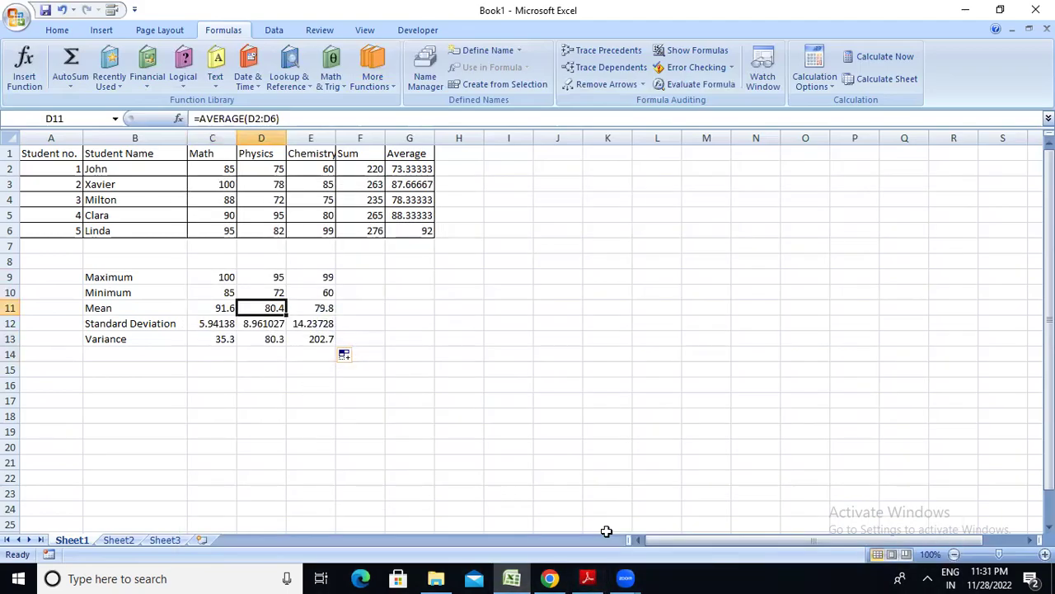
pyautogui.click(602, 577)
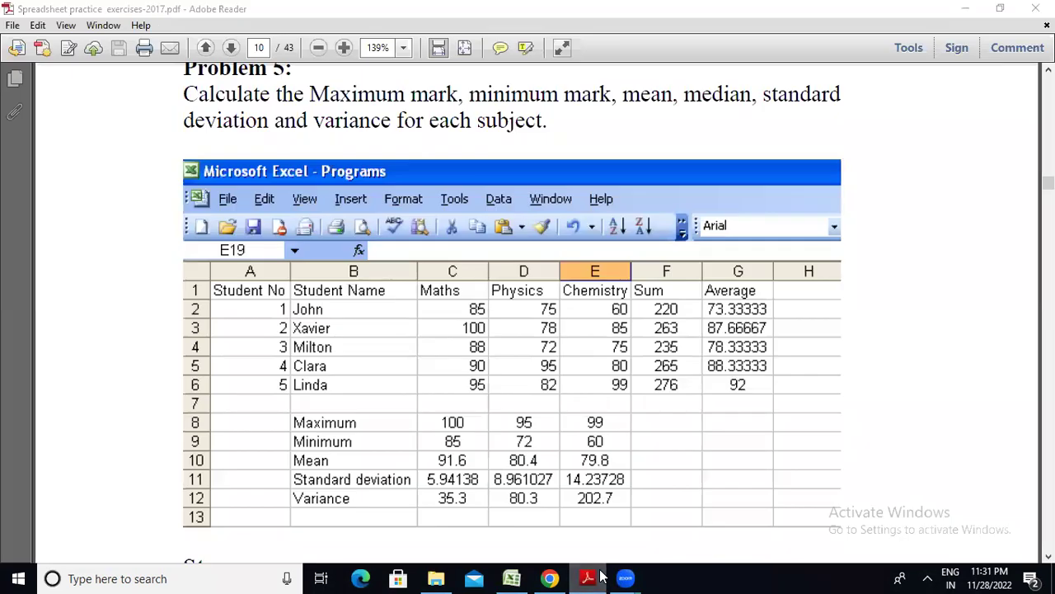
pyautogui.click(602, 577)
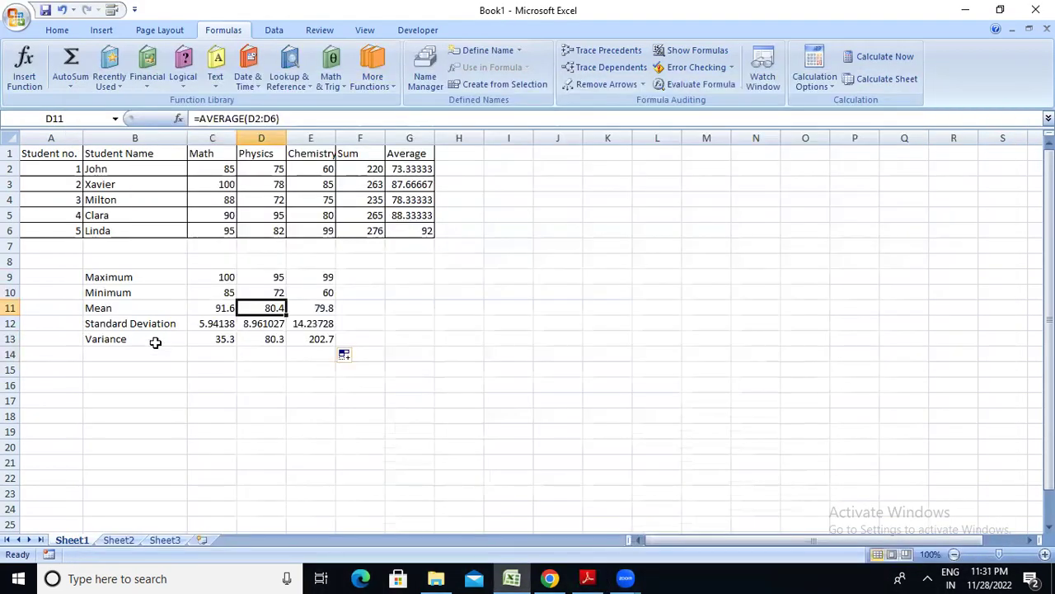
# Apply All Borders to the statistics block B9:E13.
pyautogui.click(154, 341)
pyautogui.moveTo(107, 278); pyautogui.dragTo(305, 337)
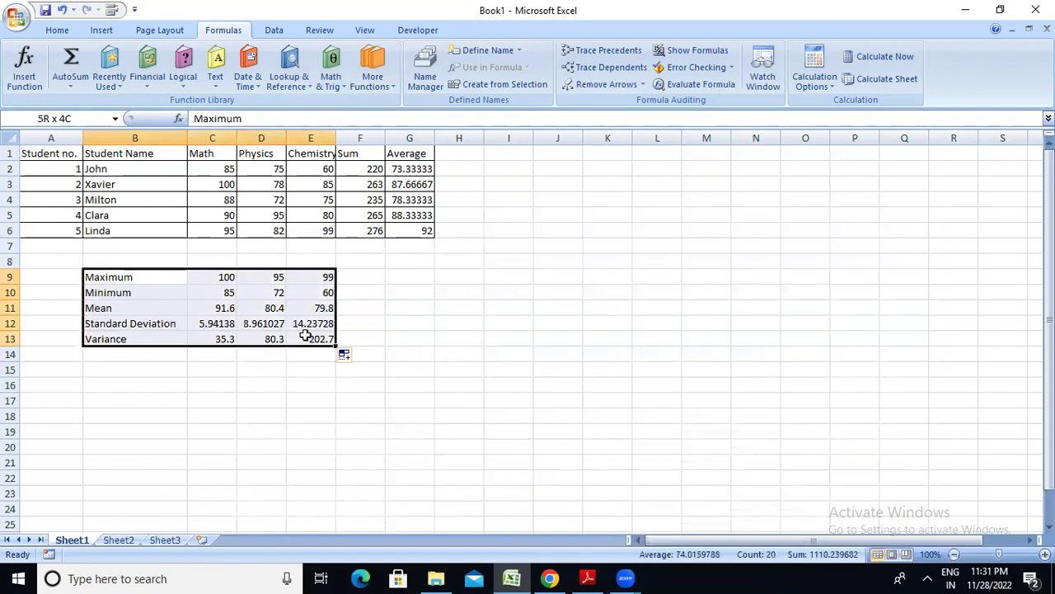
pyautogui.click(59, 30)
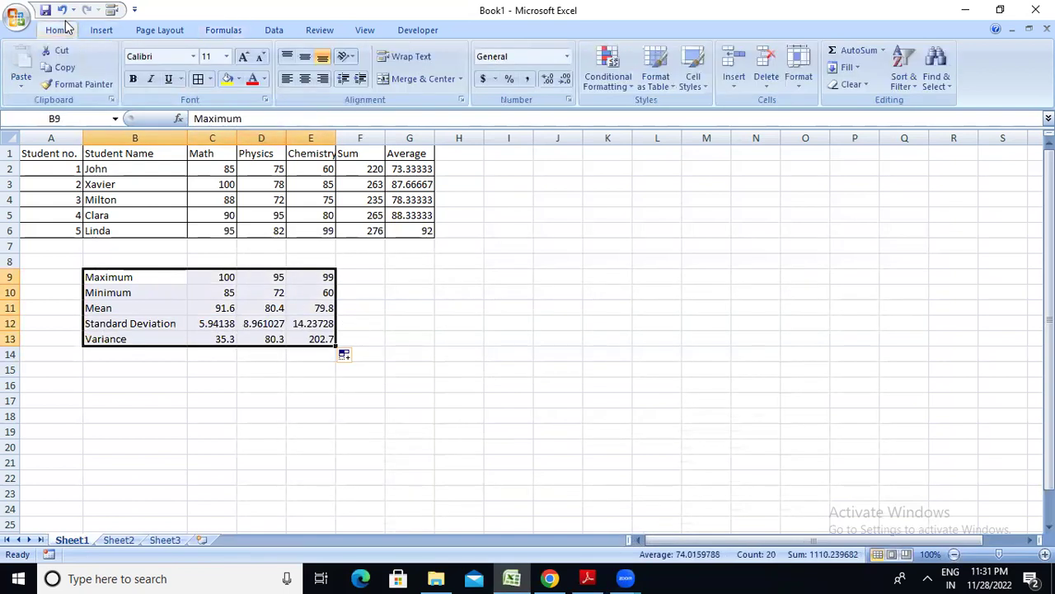
pyautogui.click(198, 78)
pyautogui.click(437, 260)
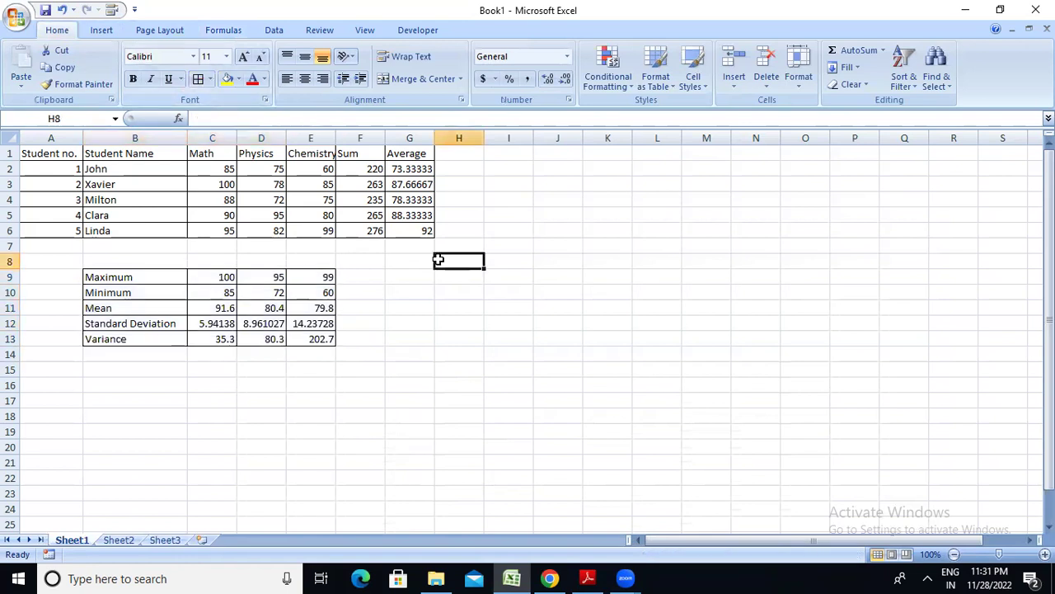